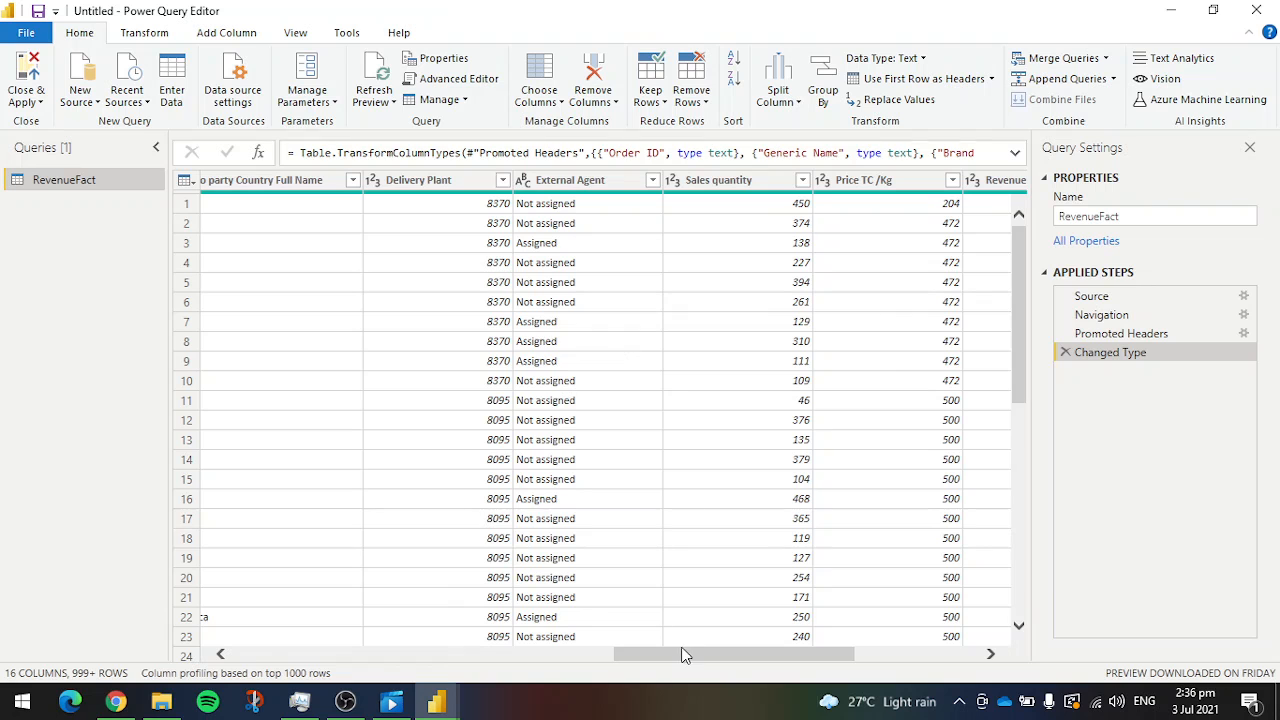
Duplicate the RevenueFact query and rename the copy DimExternalAgent
{"action": "left_click", "coordinate": [691, 685]}
{"action": "left_click_drag", "start_coordinate": [694, 658], "coordinate": [306, 650]}
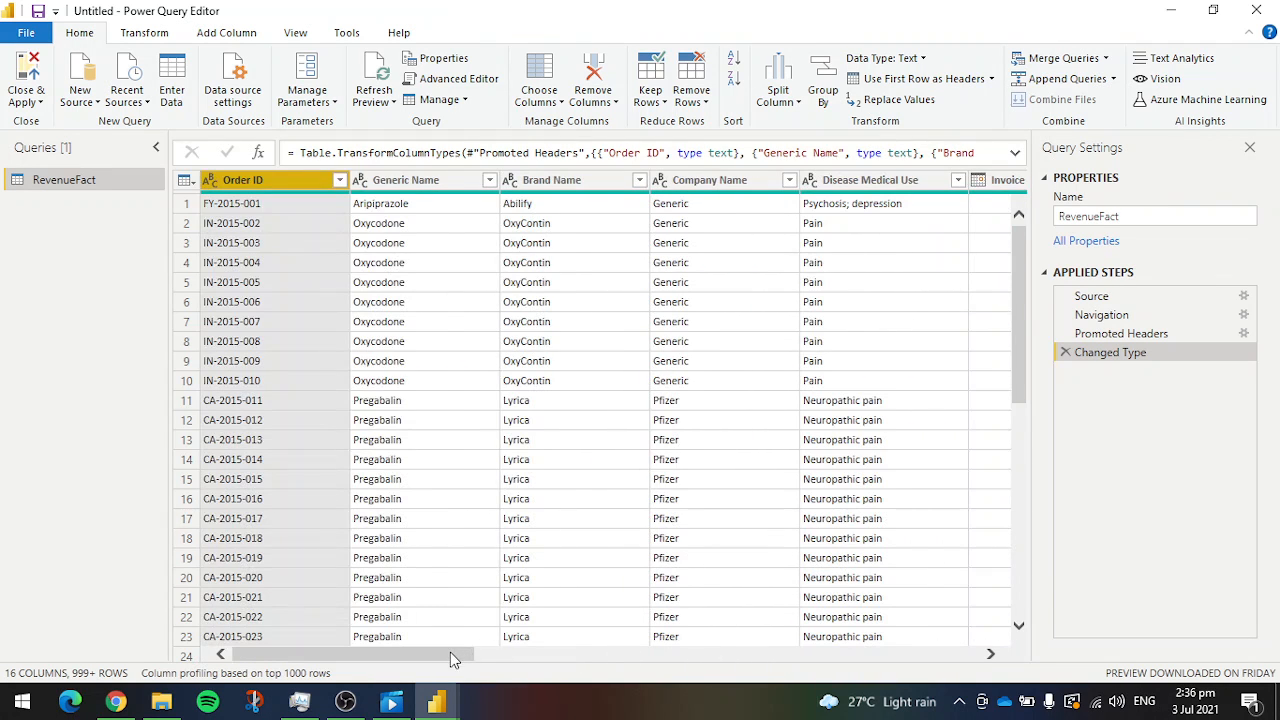
{"action": "left_click_drag", "start_coordinate": [451, 654], "coordinate": [744, 657]}
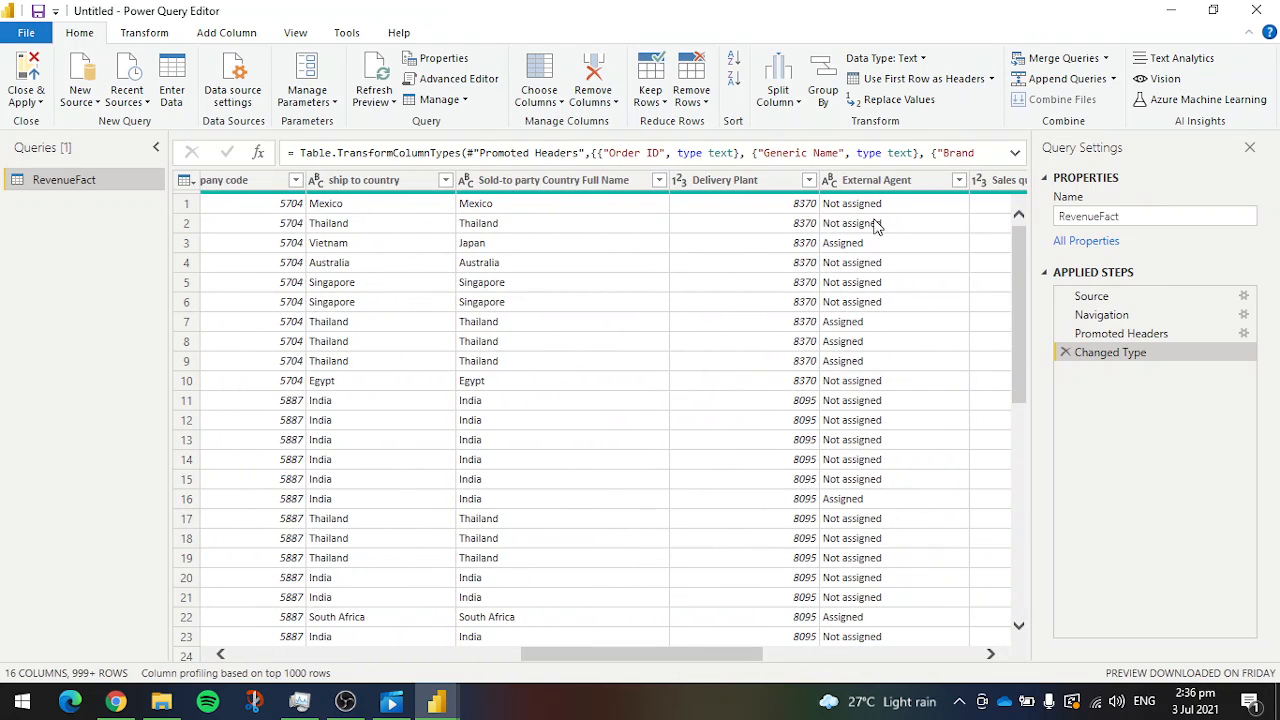
{"action": "right_click", "coordinate": [80, 185]}
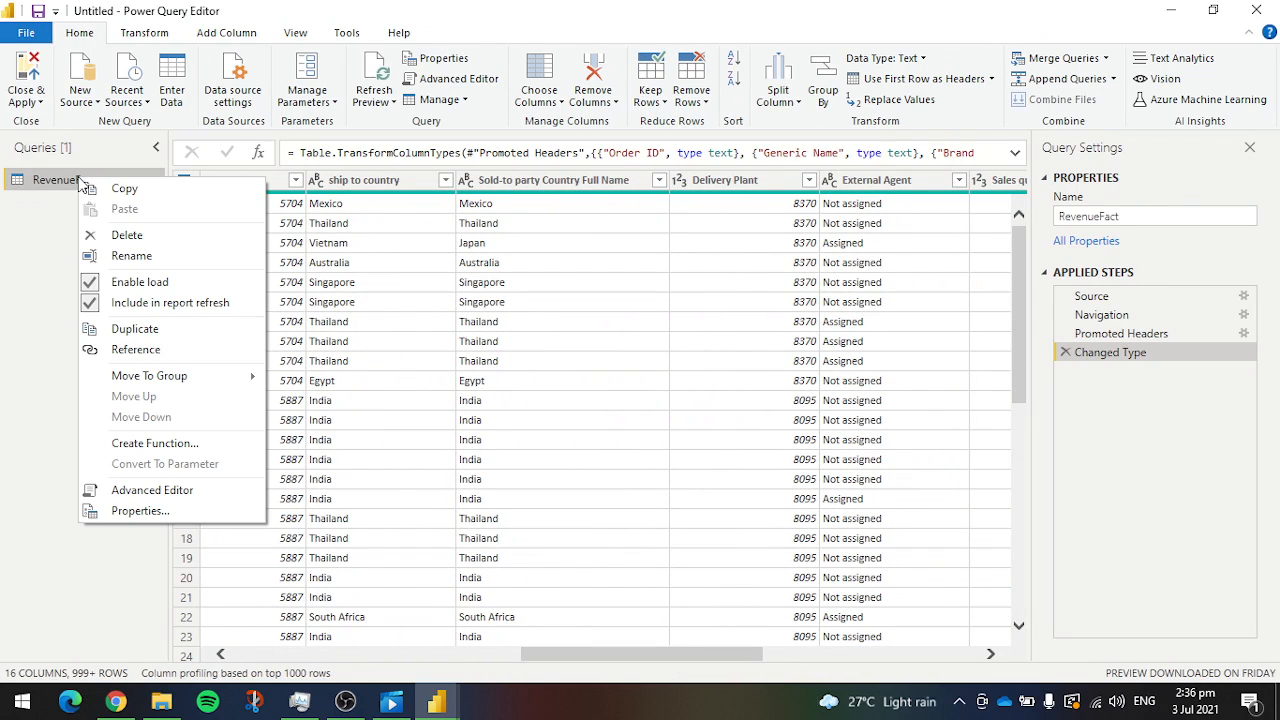
{"action": "left_click", "coordinate": [194, 329]}
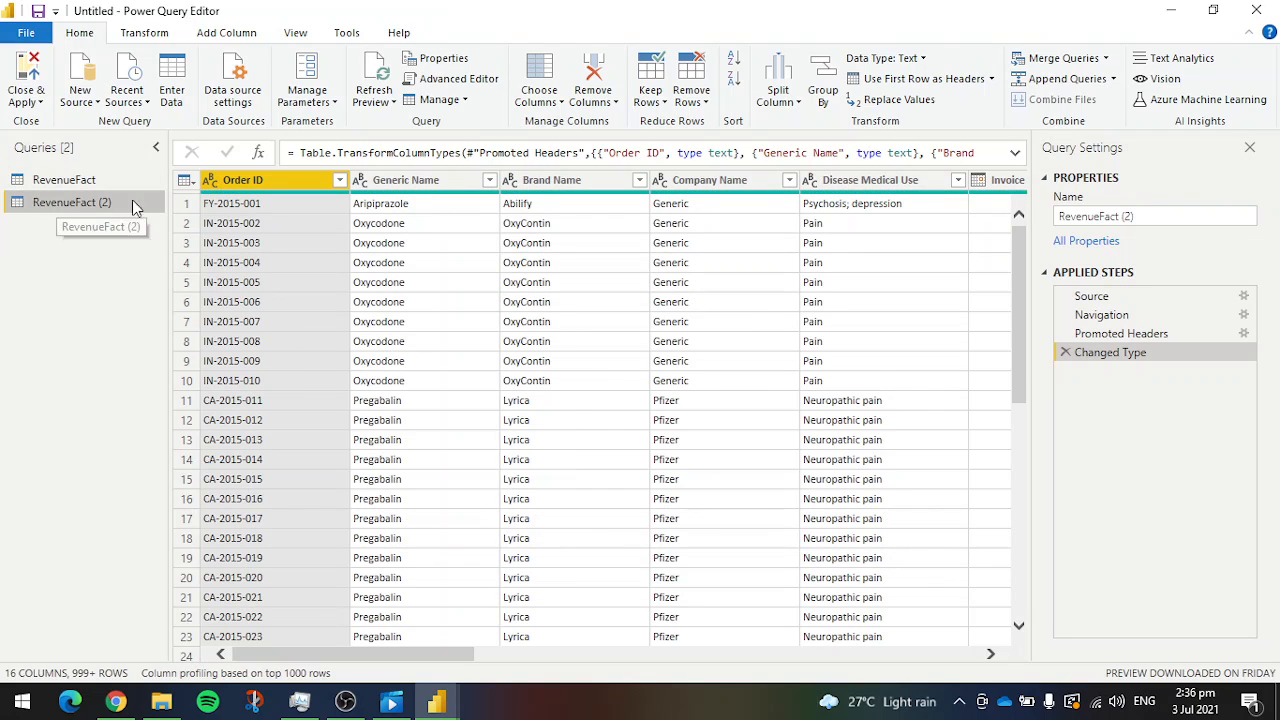
{"action": "left_click", "coordinate": [1136, 217]}
{"action": "key", "text": "ctrl+a"}
{"action": "key", "text": "BackSpace"}
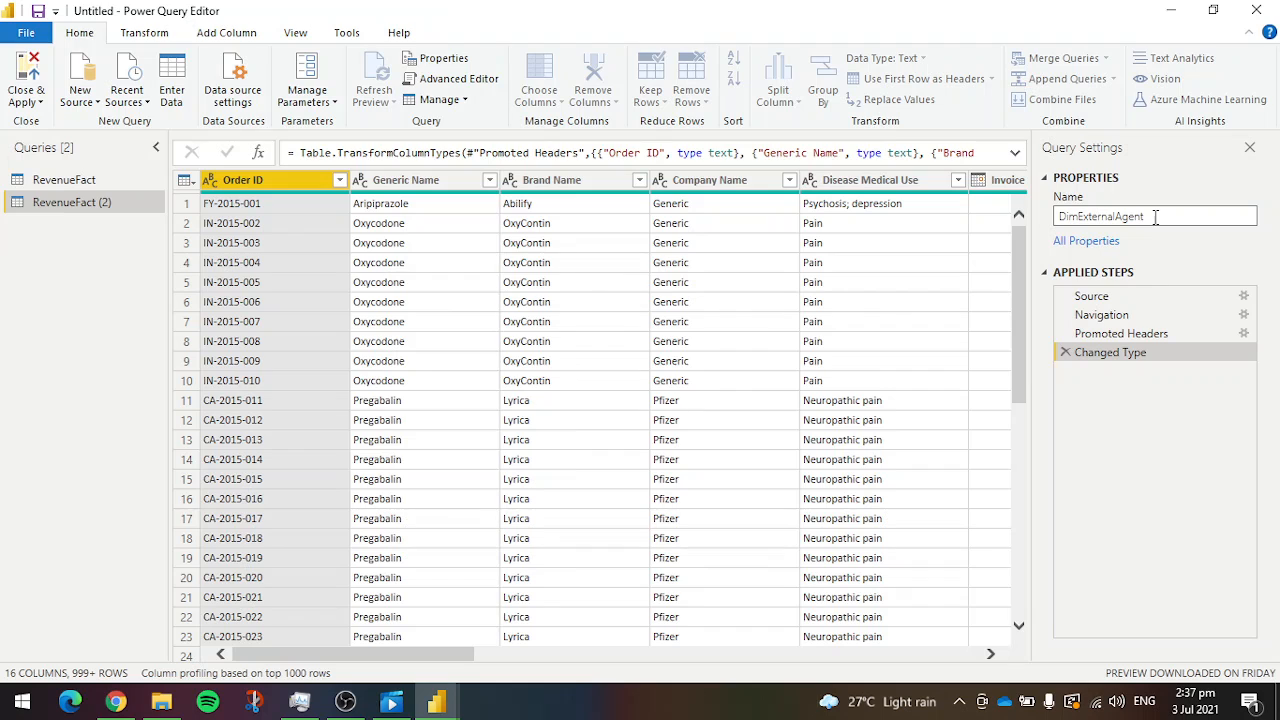
{"action": "key", "text": "Return"}
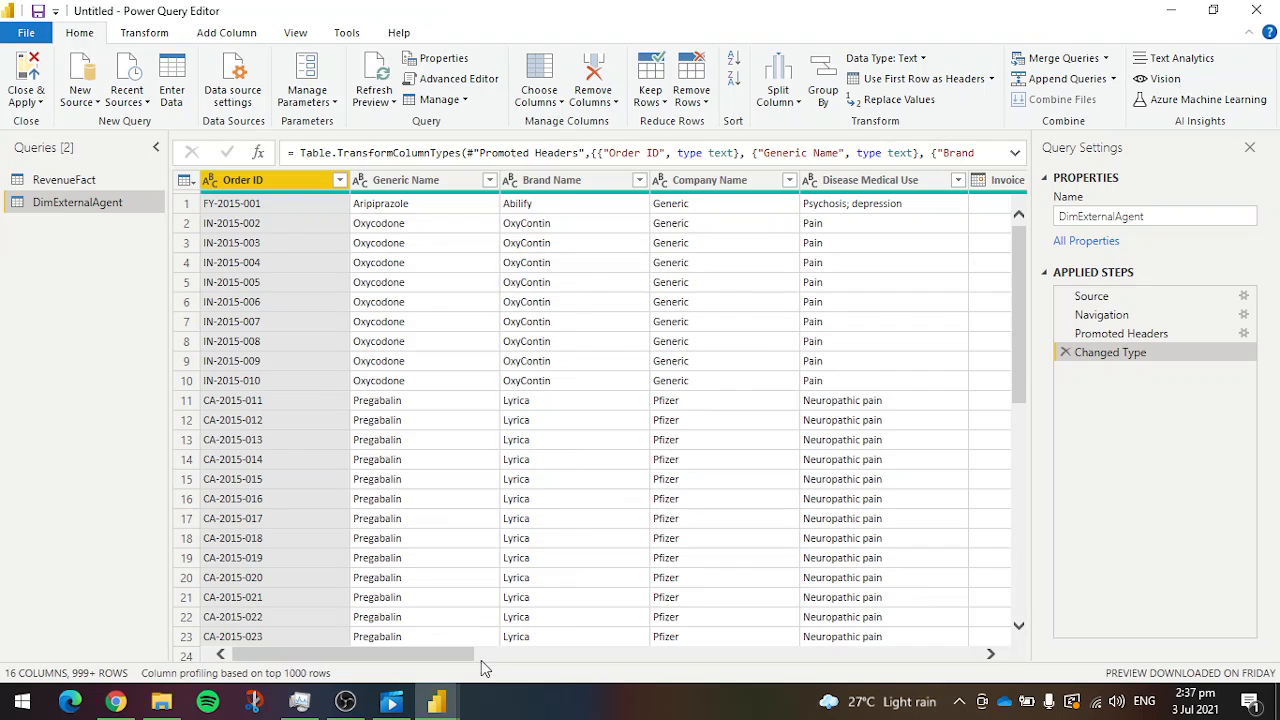
Remove all columns except External Agent from the DimExternalAgent query
{"action": "left_click_drag", "start_coordinate": [481, 660], "coordinate": [785, 657]}
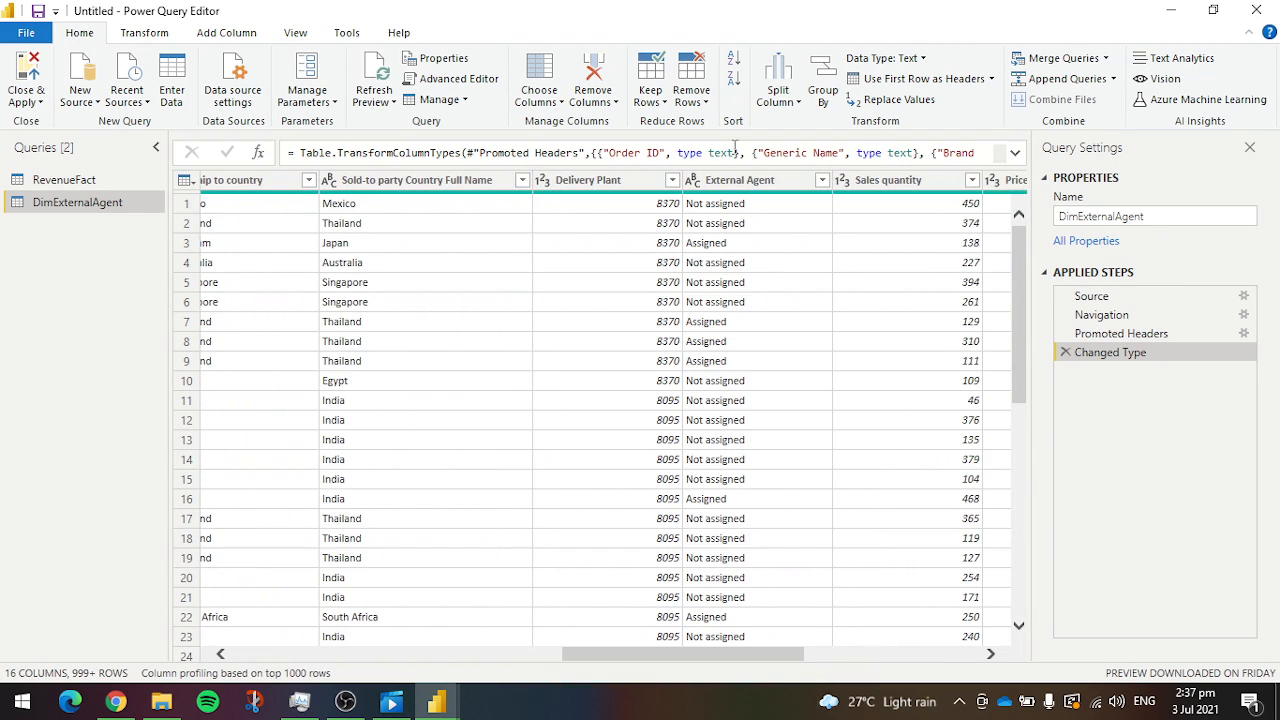
{"action": "left_click", "coordinate": [742, 182]}
{"action": "right_click", "coordinate": [742, 182]}
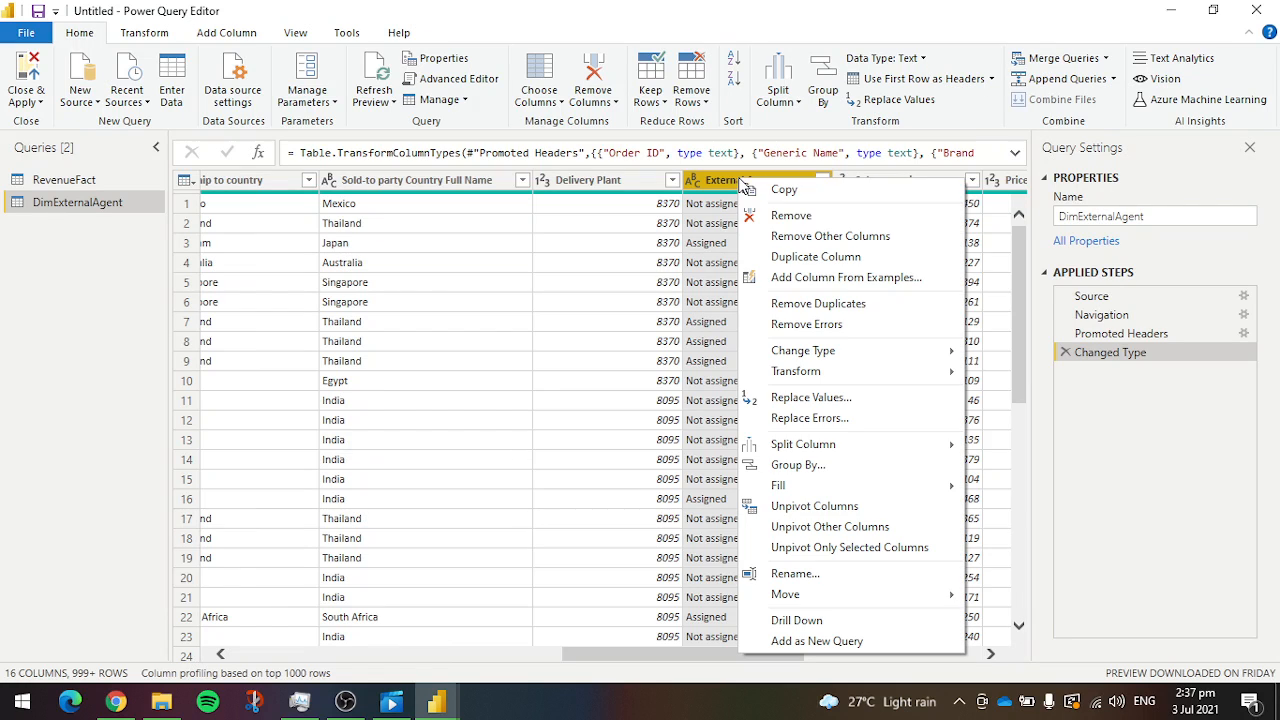
{"action": "left_click", "coordinate": [848, 238]}
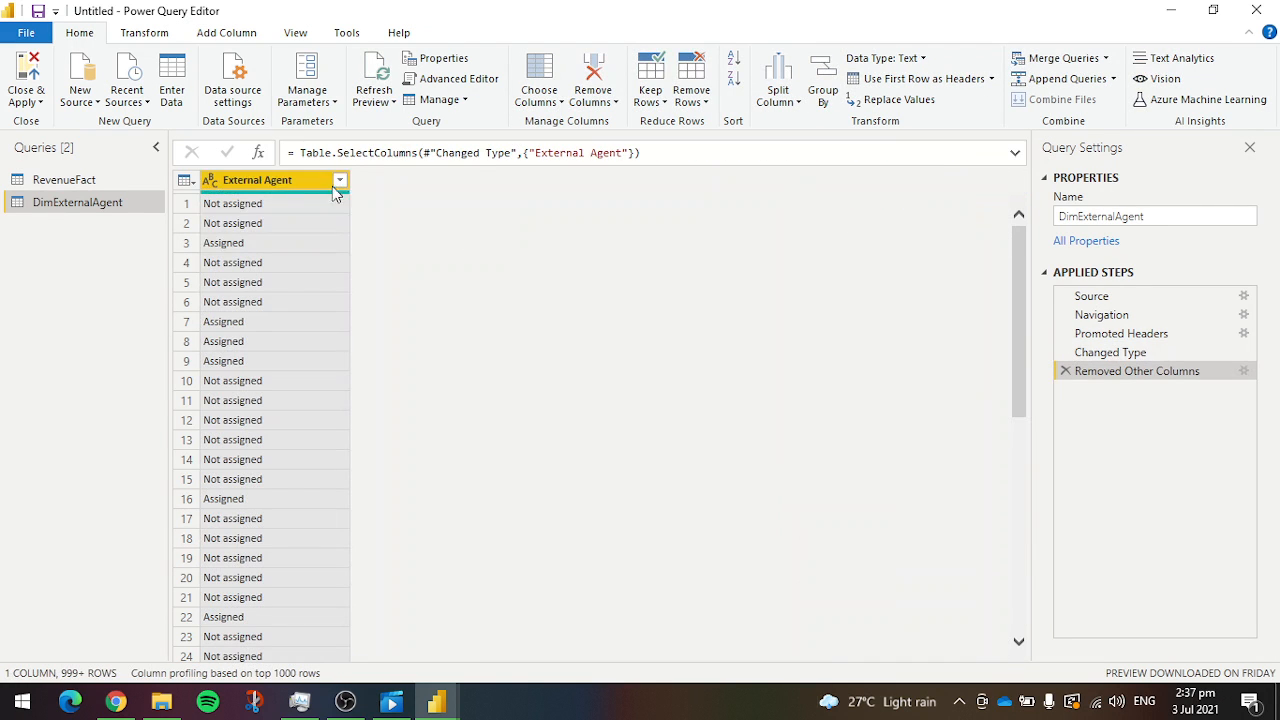
Remove the duplicate values from the External Agent column
{"action": "scroll", "coordinate": [297, 490], "scroll_direction": "down", "scroll_amount": 9}
{"action": "scroll", "coordinate": [314, 488], "scroll_direction": "up", "scroll_amount": 9}
{"action": "right_click", "coordinate": [264, 184]}
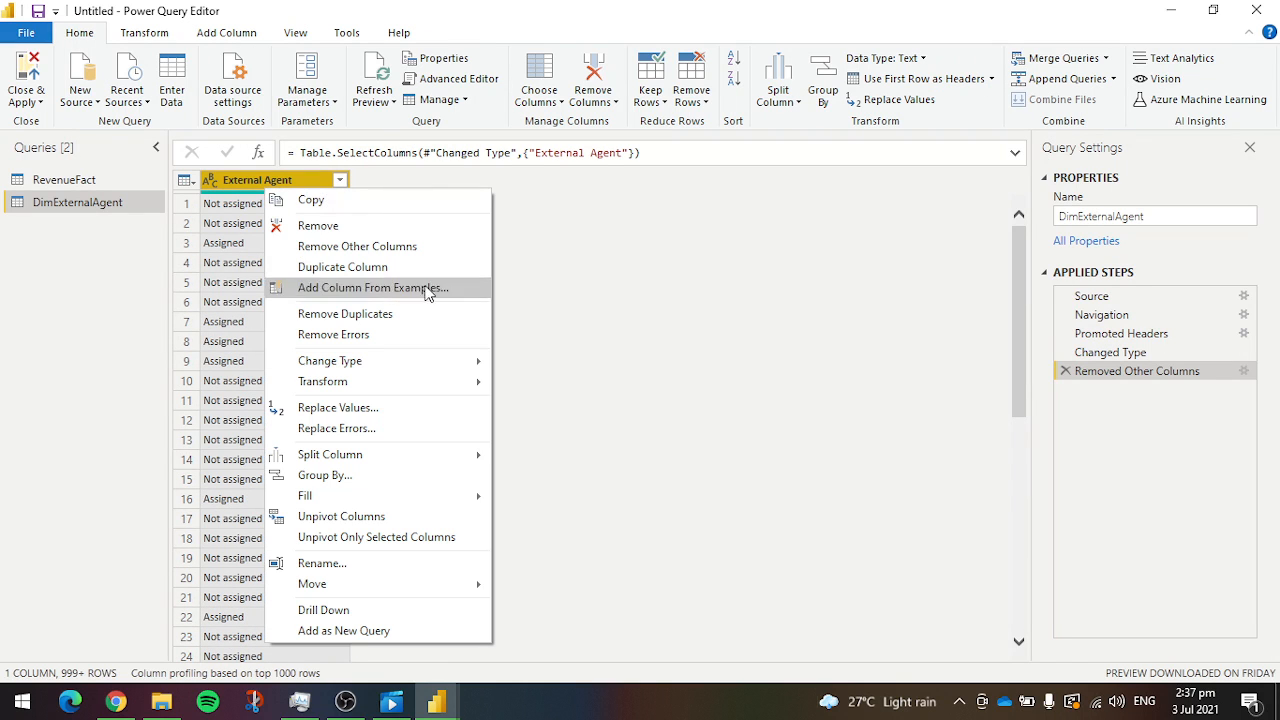
{"action": "left_click", "coordinate": [413, 316]}
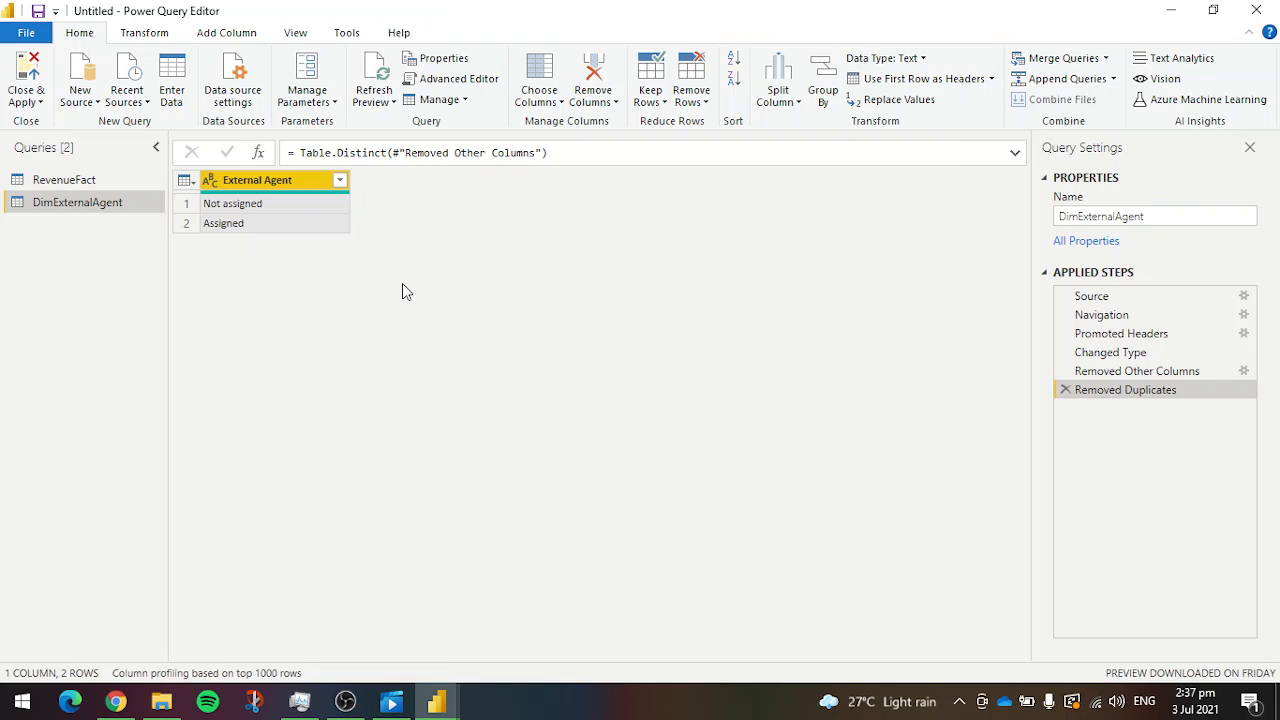
Add an index column starting from 1 to the DimExternalAgent query
{"action": "left_click", "coordinate": [148, 33]}
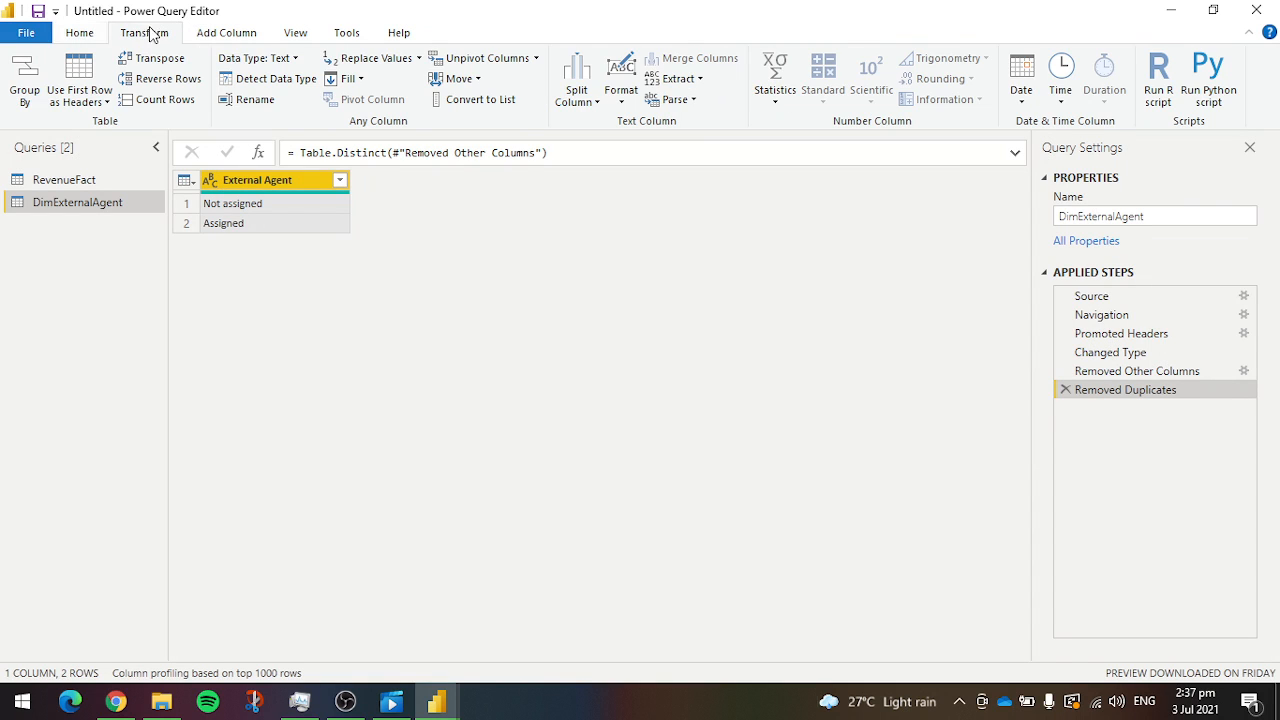
{"action": "left_click", "coordinate": [226, 33]}
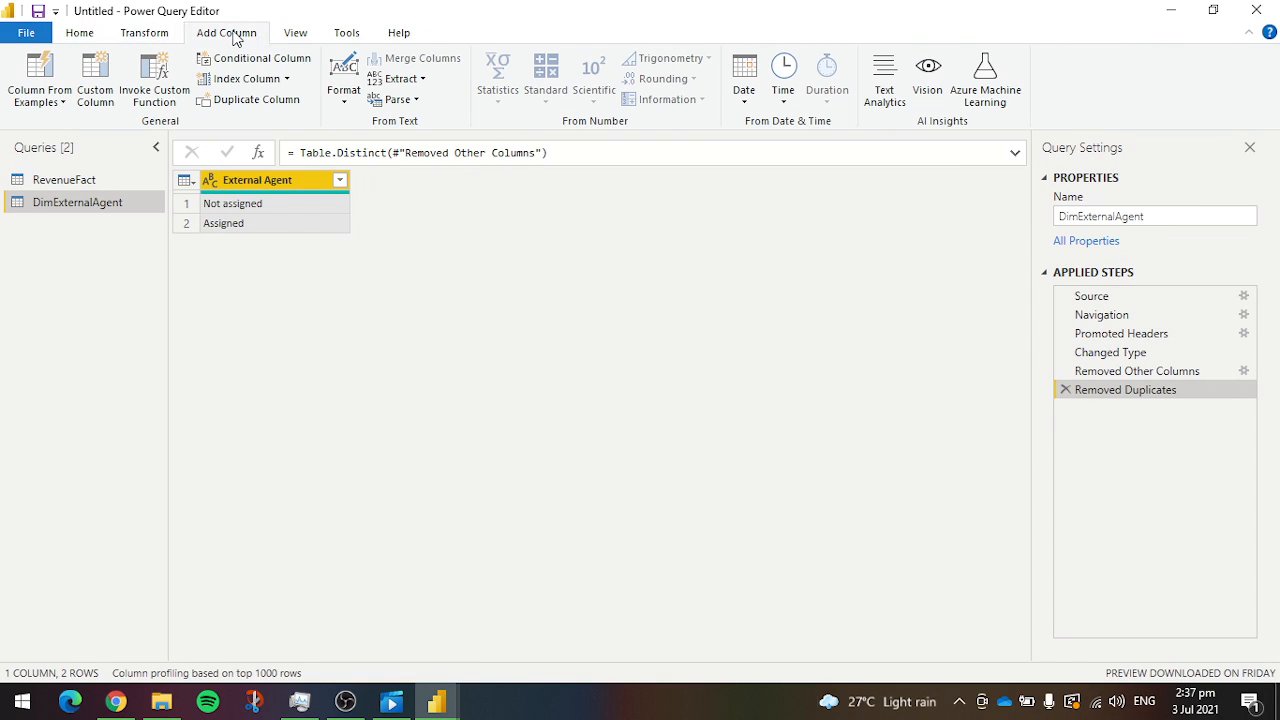
{"action": "left_click", "coordinate": [287, 80]}
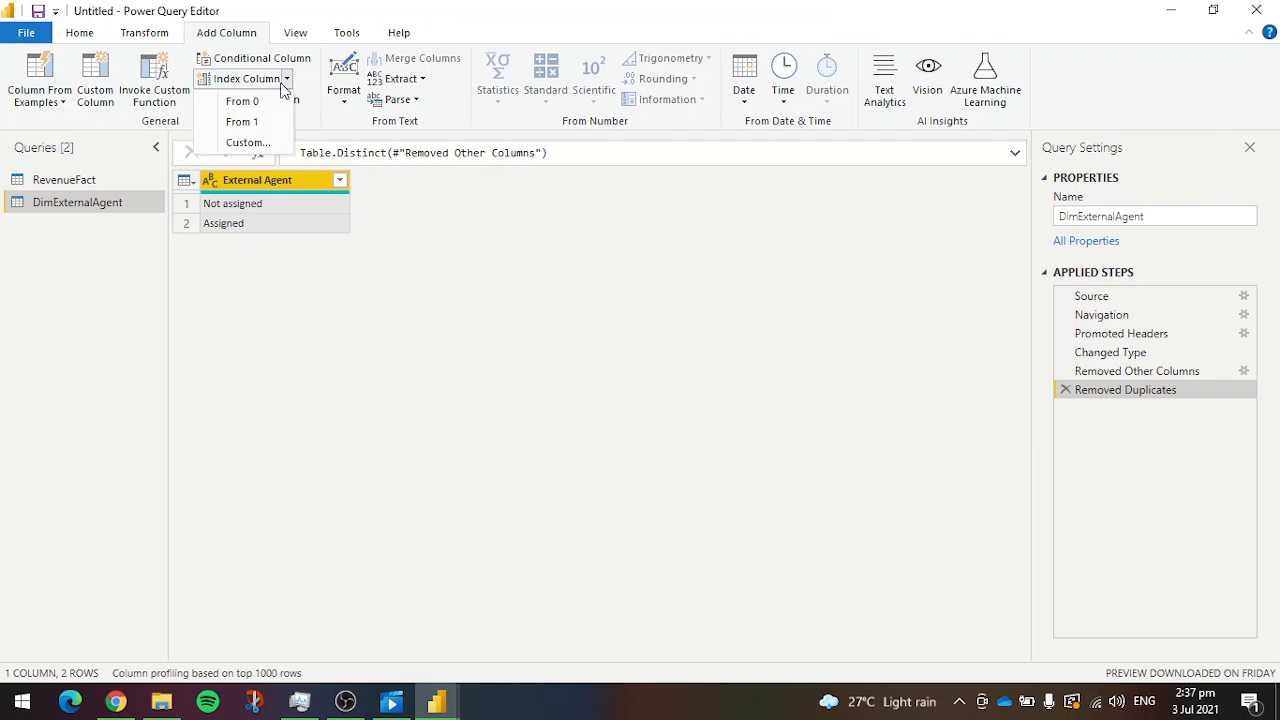
{"action": "left_click", "coordinate": [265, 128]}
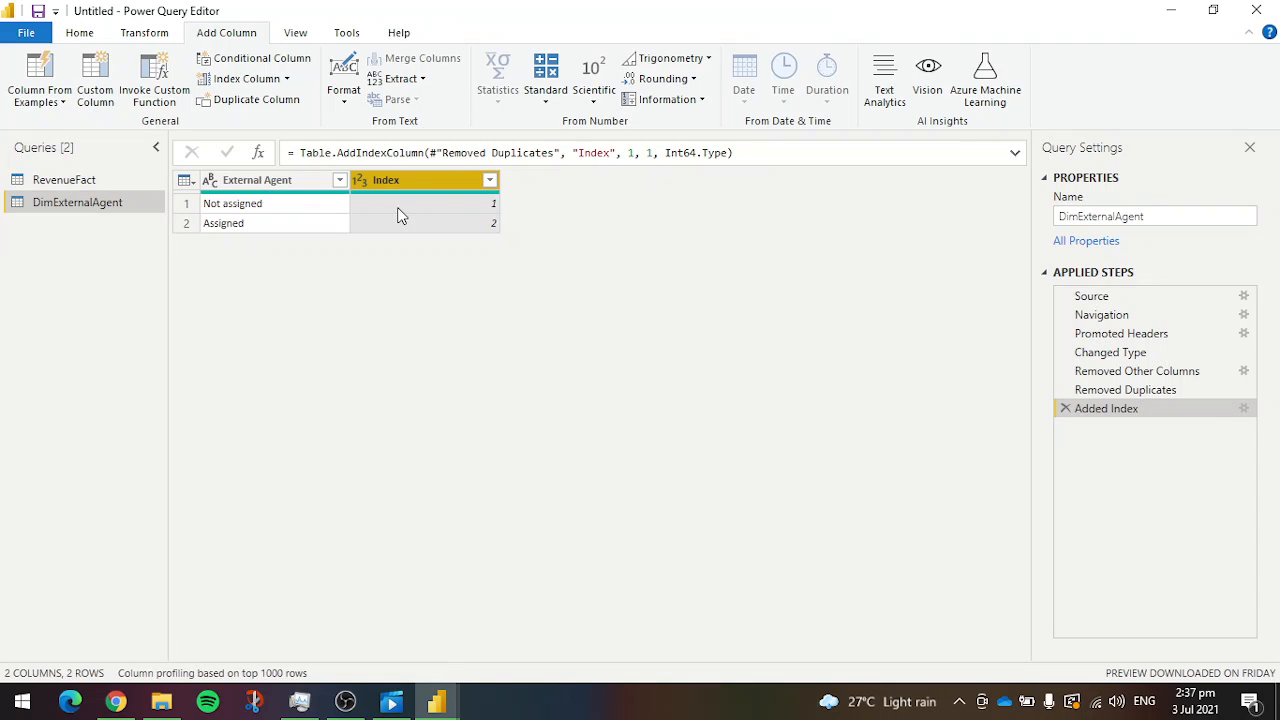
Merge DimExternalAgent into the RevenueFact query, matching on External Agent in both tables with a Left Outer join
{"action": "left_click", "coordinate": [89, 190]}
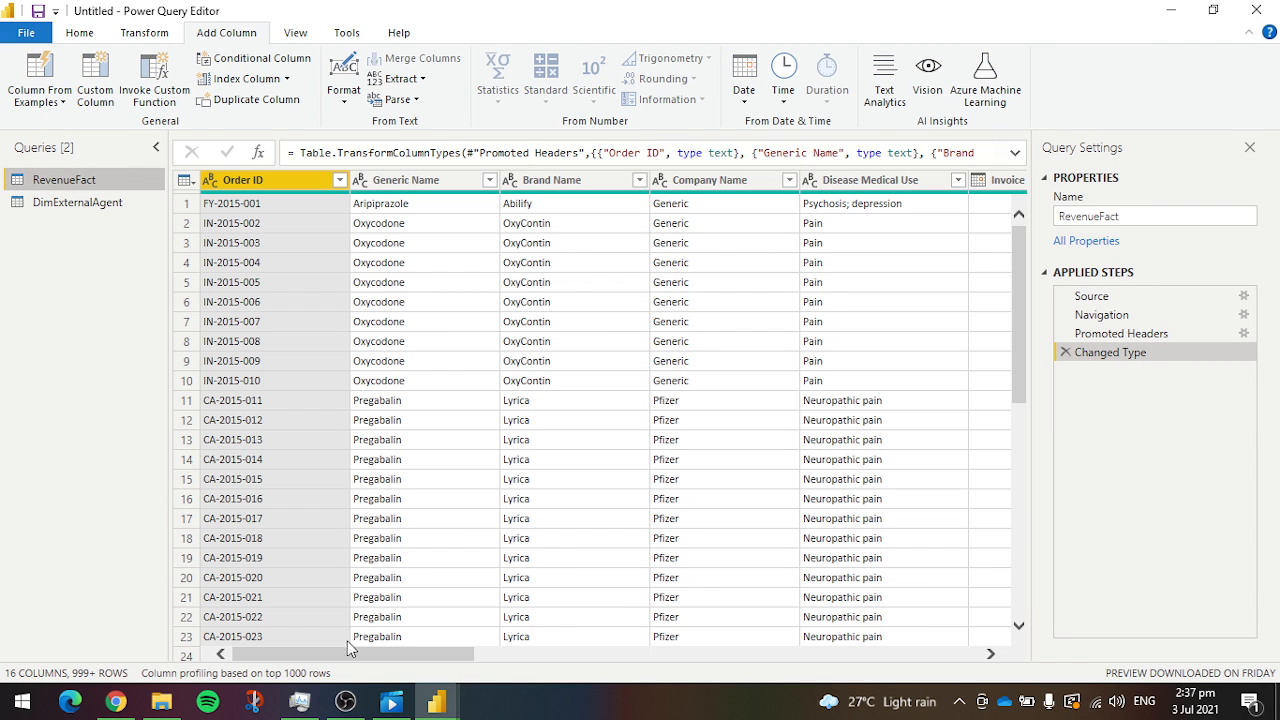
{"action": "left_click_drag", "start_coordinate": [360, 655], "coordinate": [548, 655]}
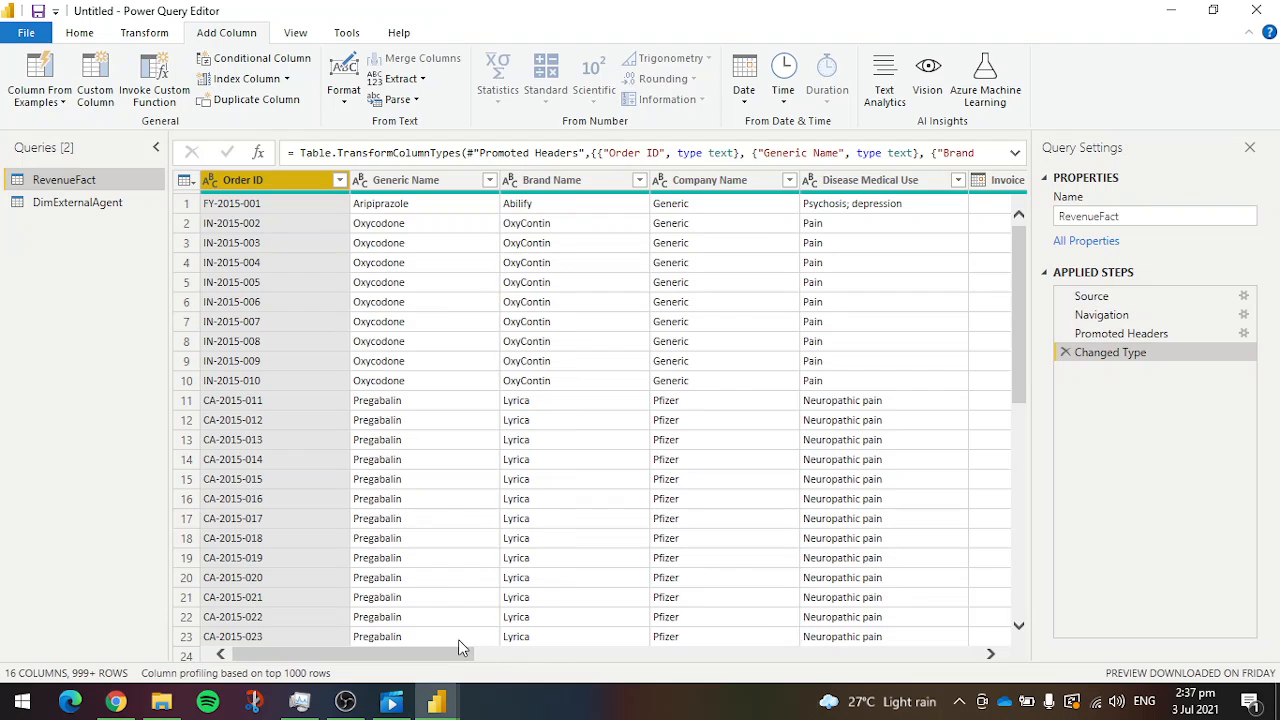
{"action": "left_click_drag", "start_coordinate": [459, 659], "coordinate": [656, 668]}
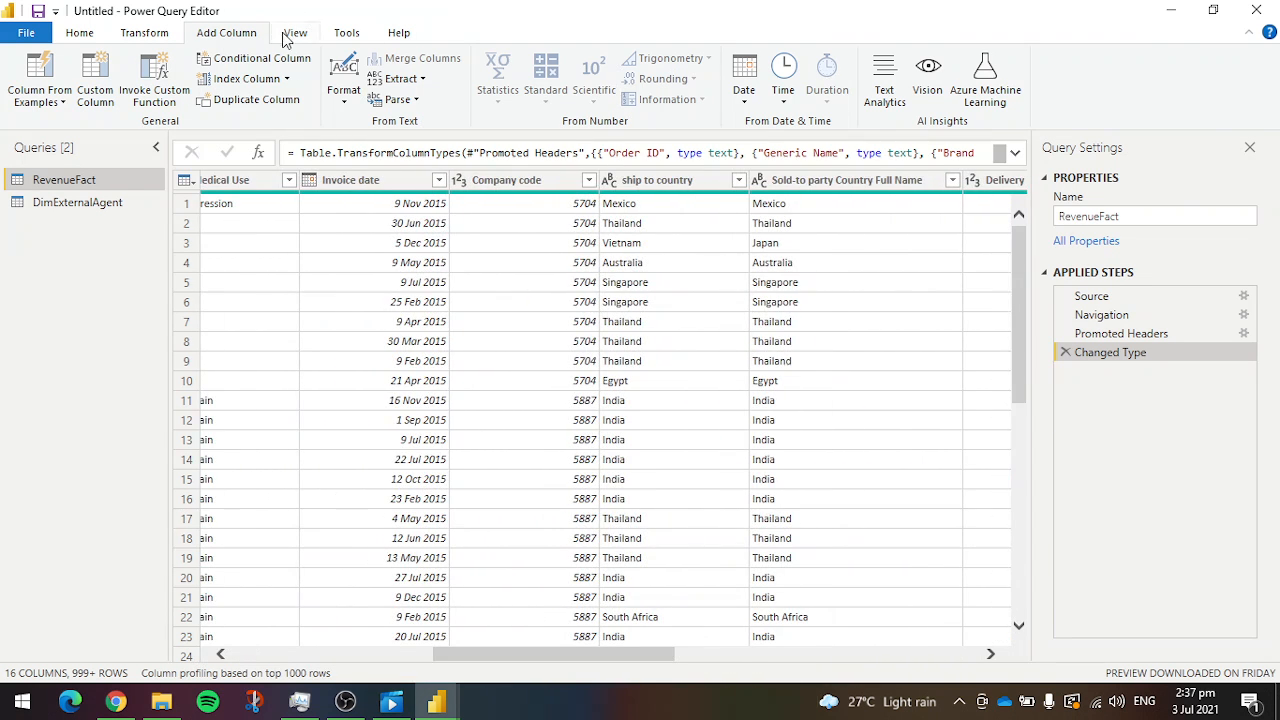
{"action": "left_click", "coordinate": [82, 38]}
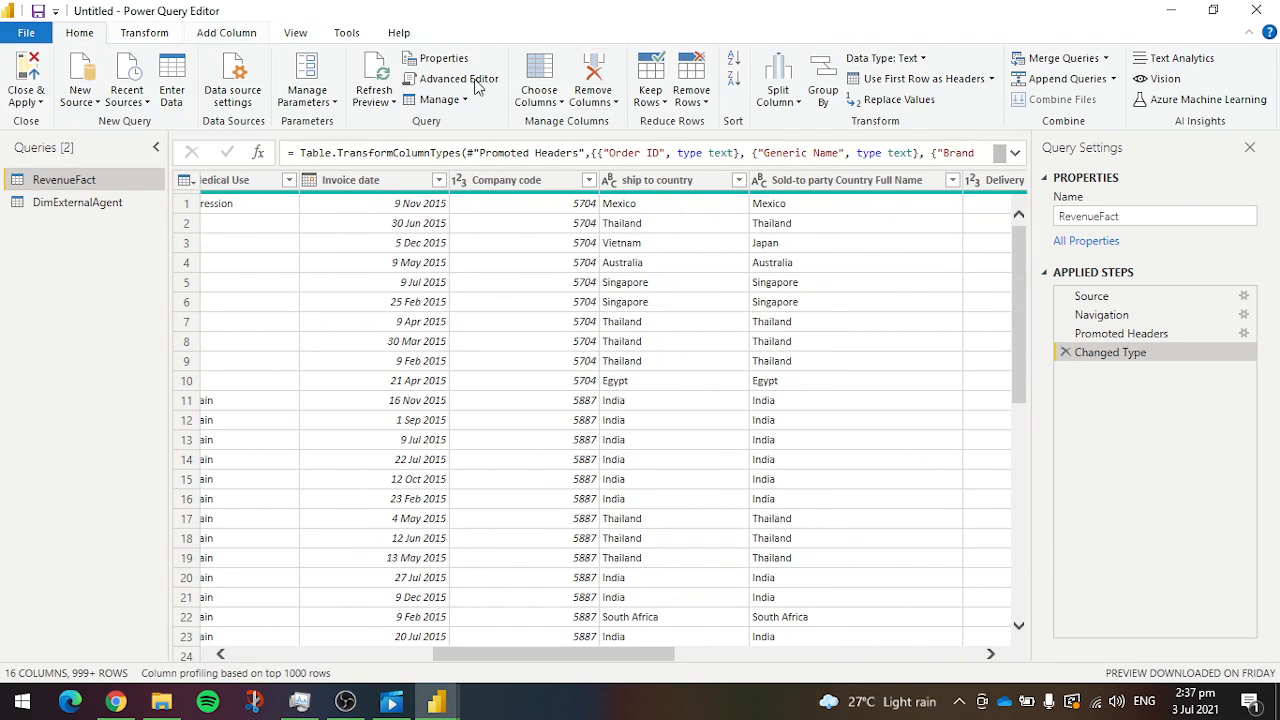
{"action": "left_click", "coordinate": [1105, 60]}
{"action": "left_click", "coordinate": [1014, 99]}
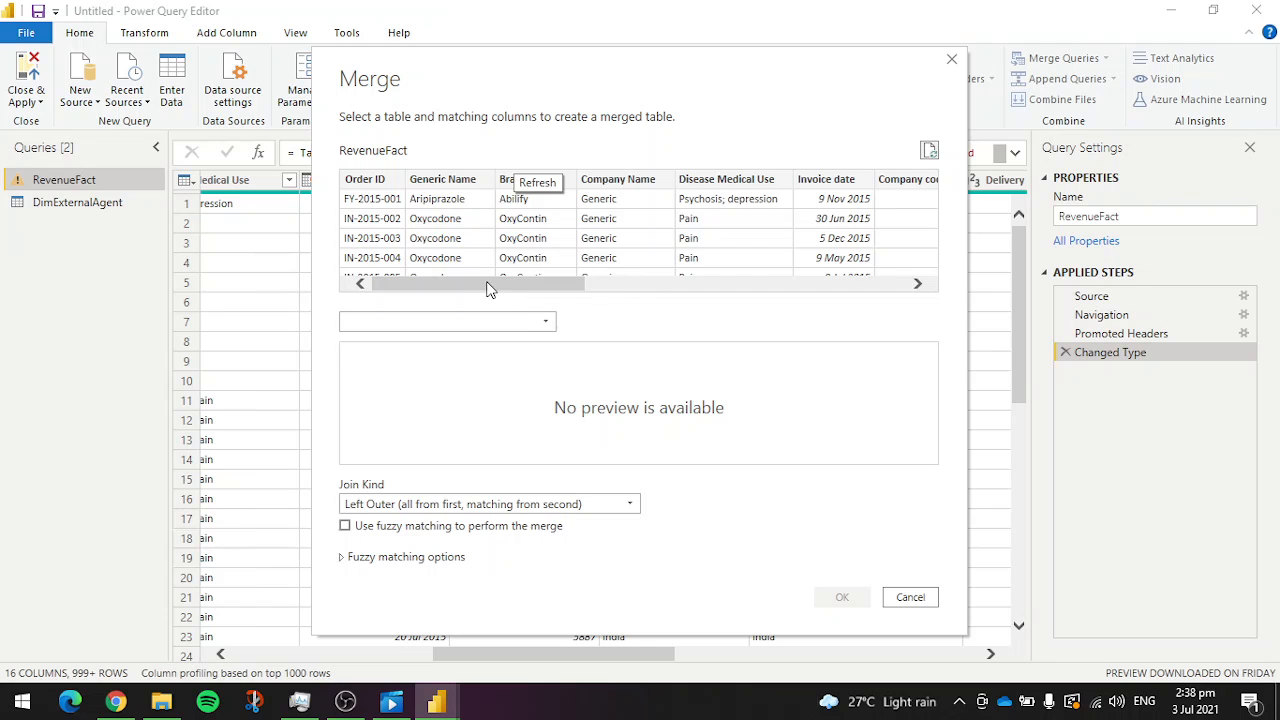
{"action": "left_click_drag", "start_coordinate": [490, 289], "coordinate": [718, 289]}
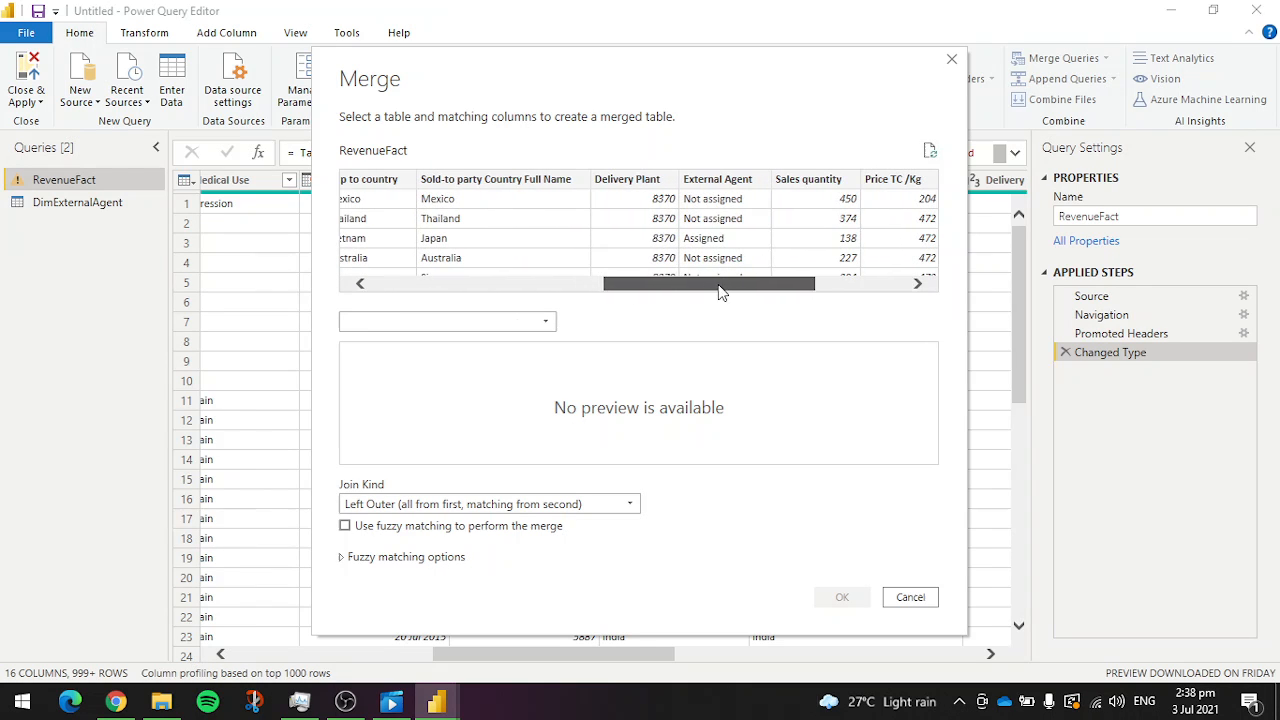
{"action": "left_click", "coordinate": [710, 180]}
{"action": "left_click", "coordinate": [540, 321]}
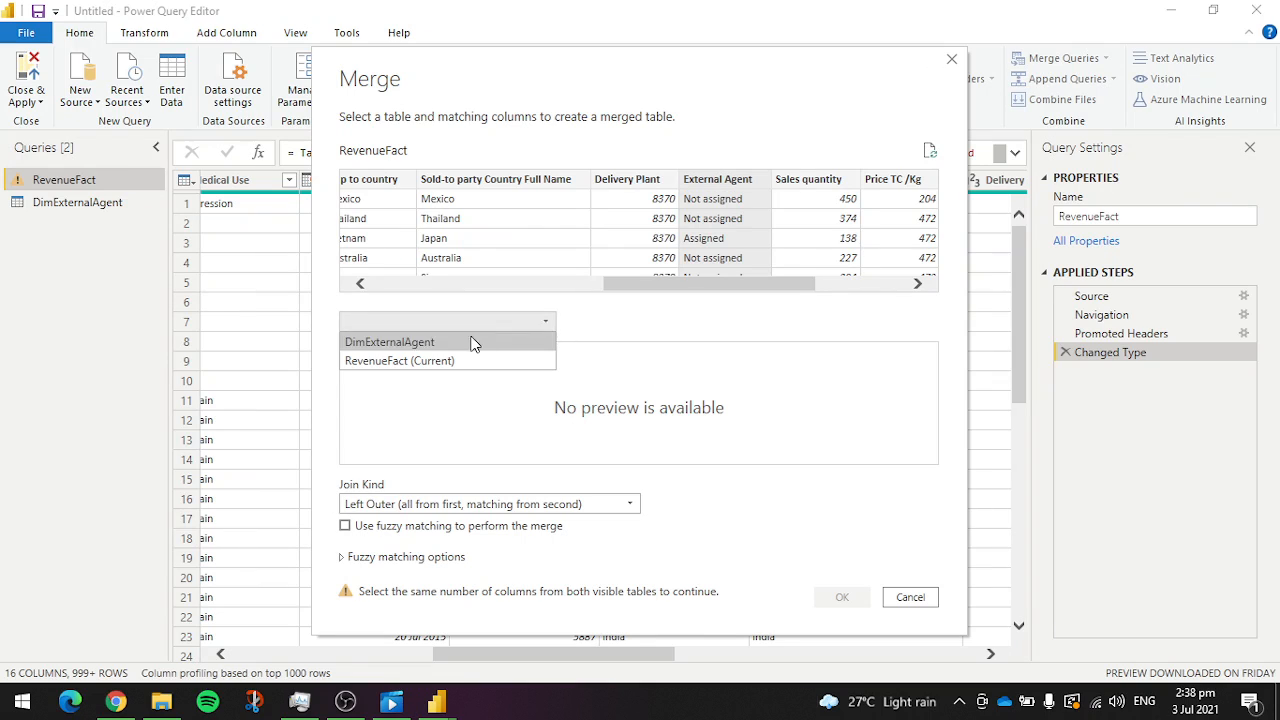
{"action": "left_click", "coordinate": [458, 338]}
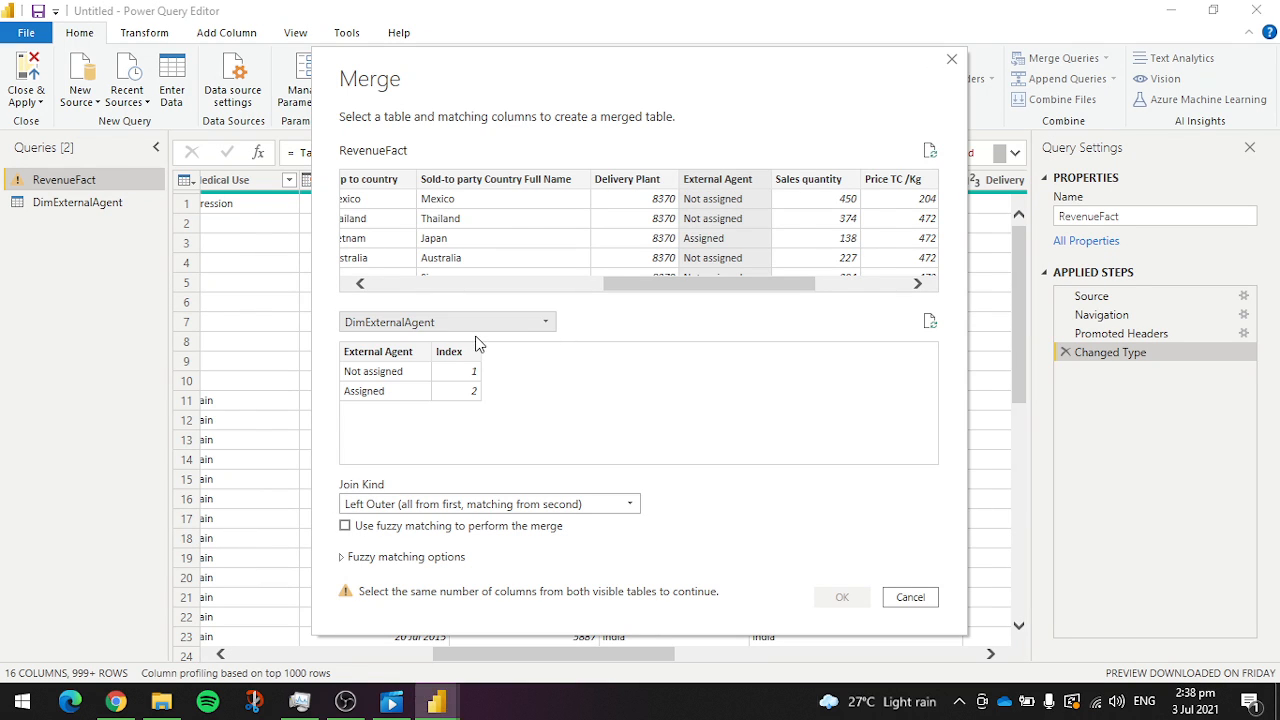
{"action": "left_click", "coordinate": [380, 358]}
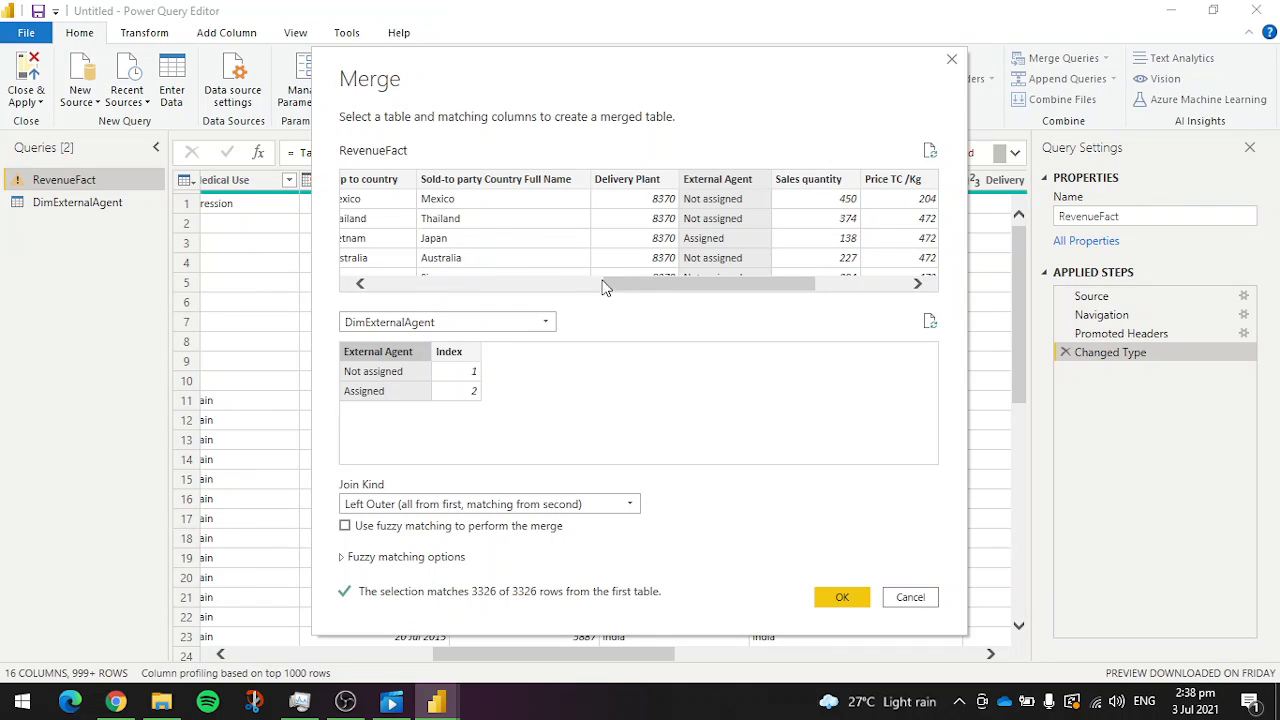
{"action": "left_click", "coordinate": [842, 598]}
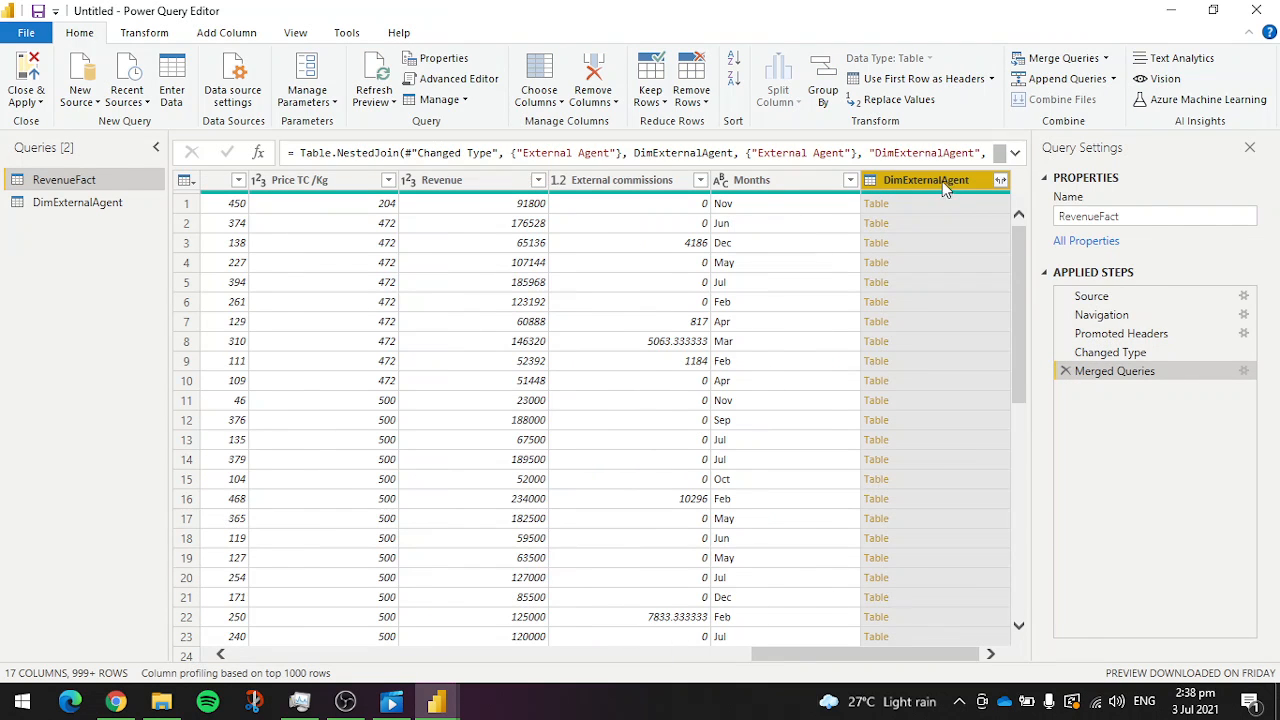
Expand the merged DimExternalAgent column to include only Index, using the original column name as prefix
{"action": "left_click", "coordinate": [1000, 181]}
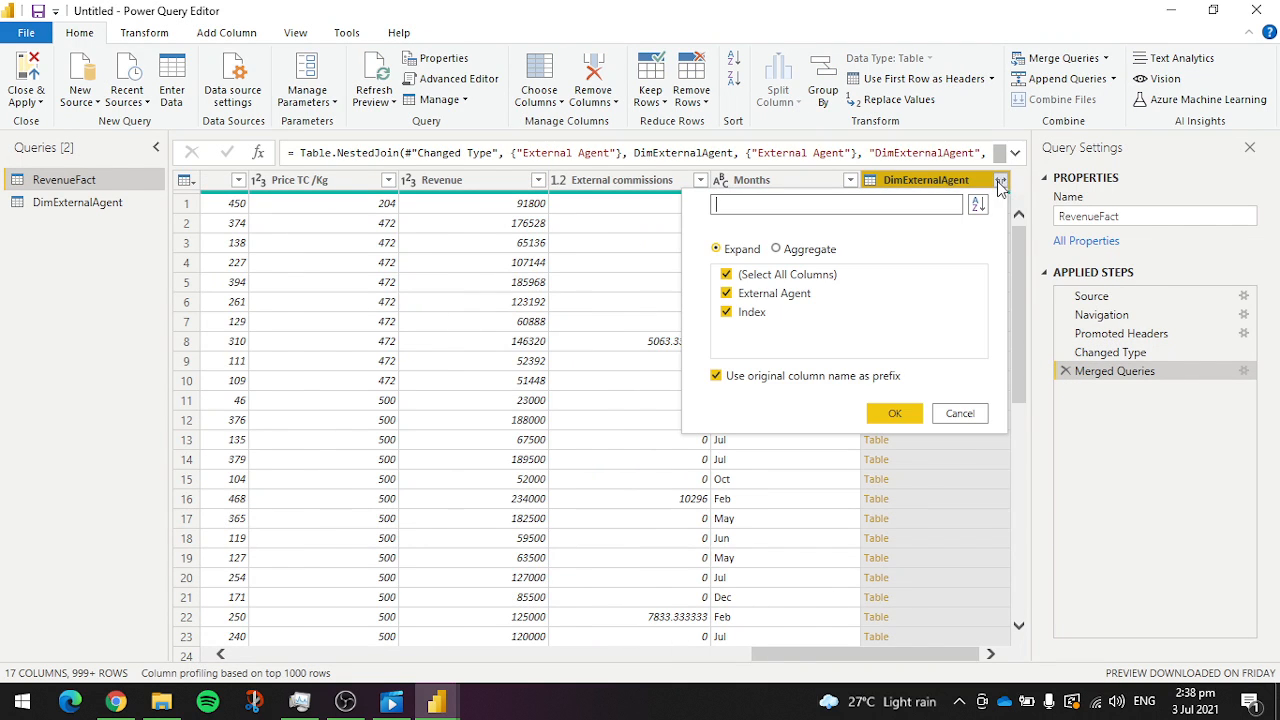
{"action": "left_click", "coordinate": [727, 313]}
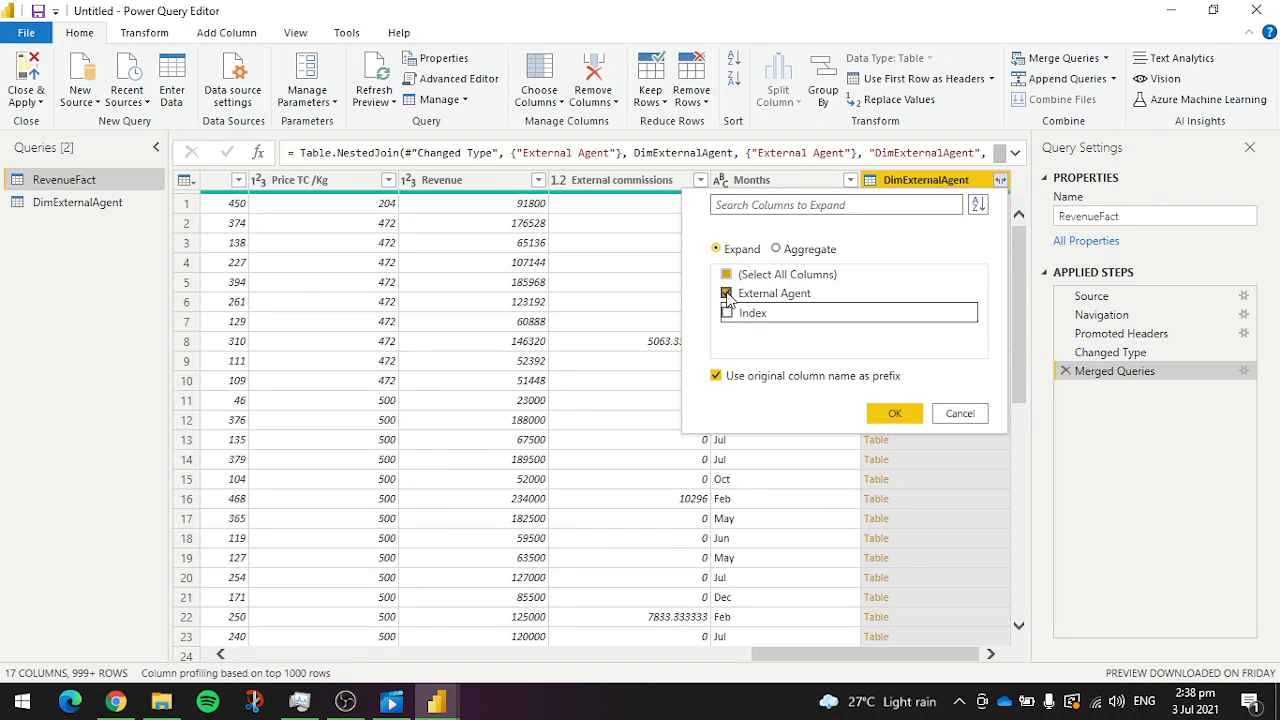
{"action": "left_click", "coordinate": [727, 294]}
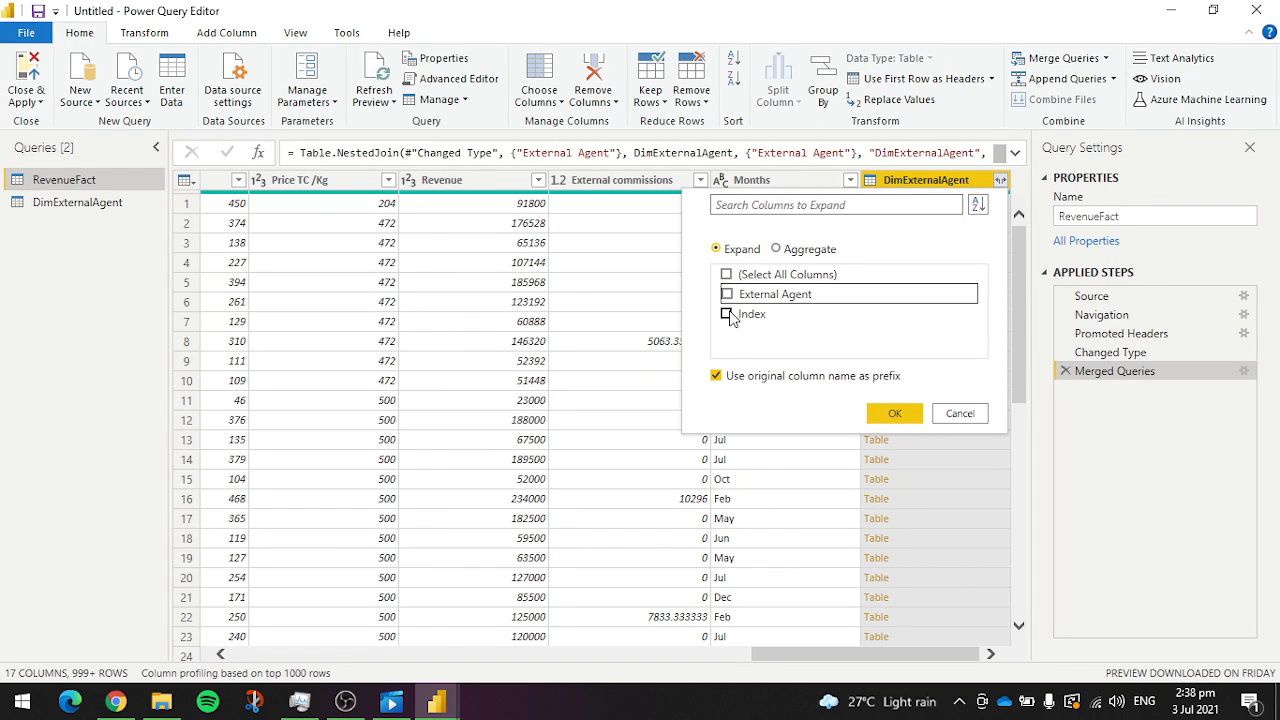
{"action": "left_click", "coordinate": [727, 293]}
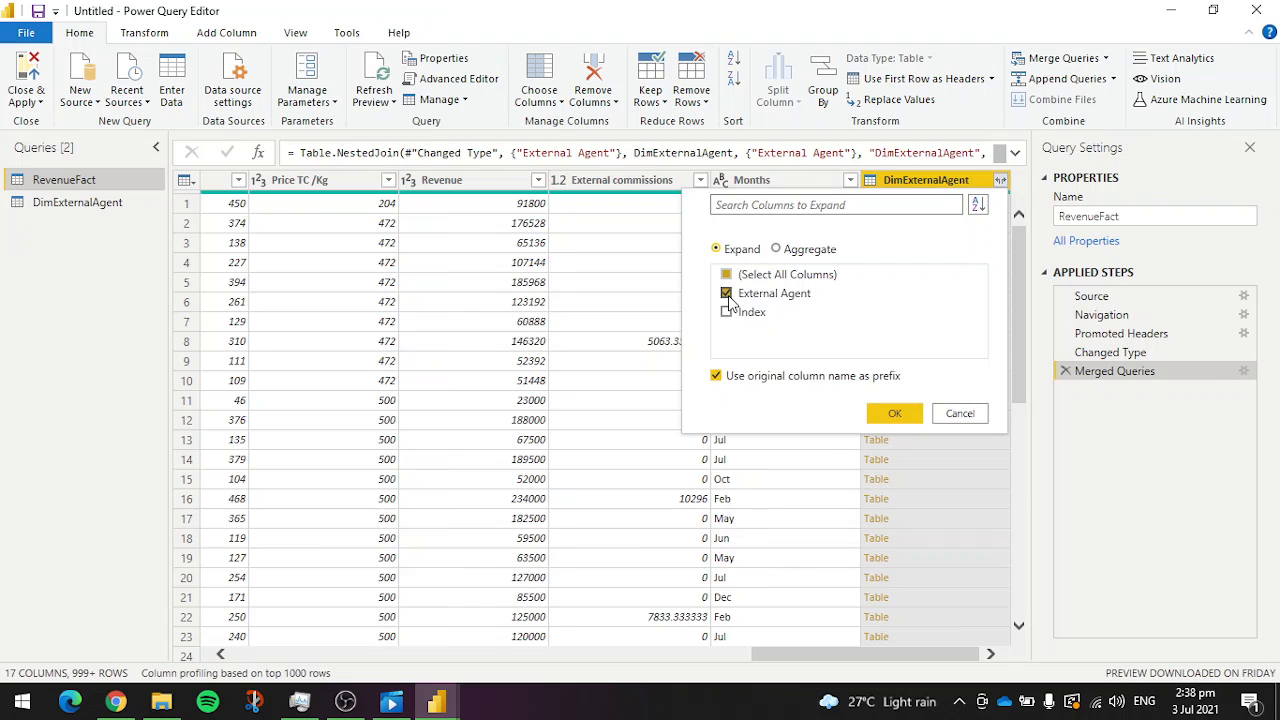
{"action": "left_click", "coordinate": [728, 313]}
{"action": "left_click", "coordinate": [727, 293]}
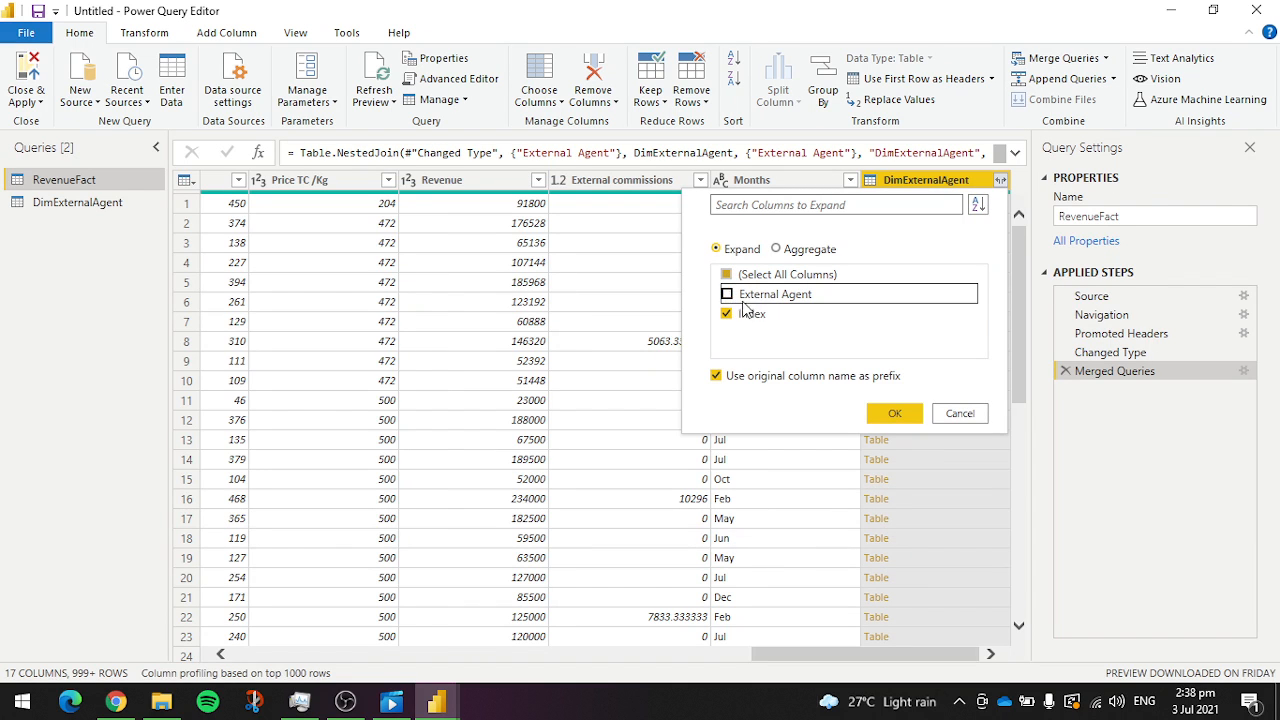
{"action": "left_click", "coordinate": [882, 418]}
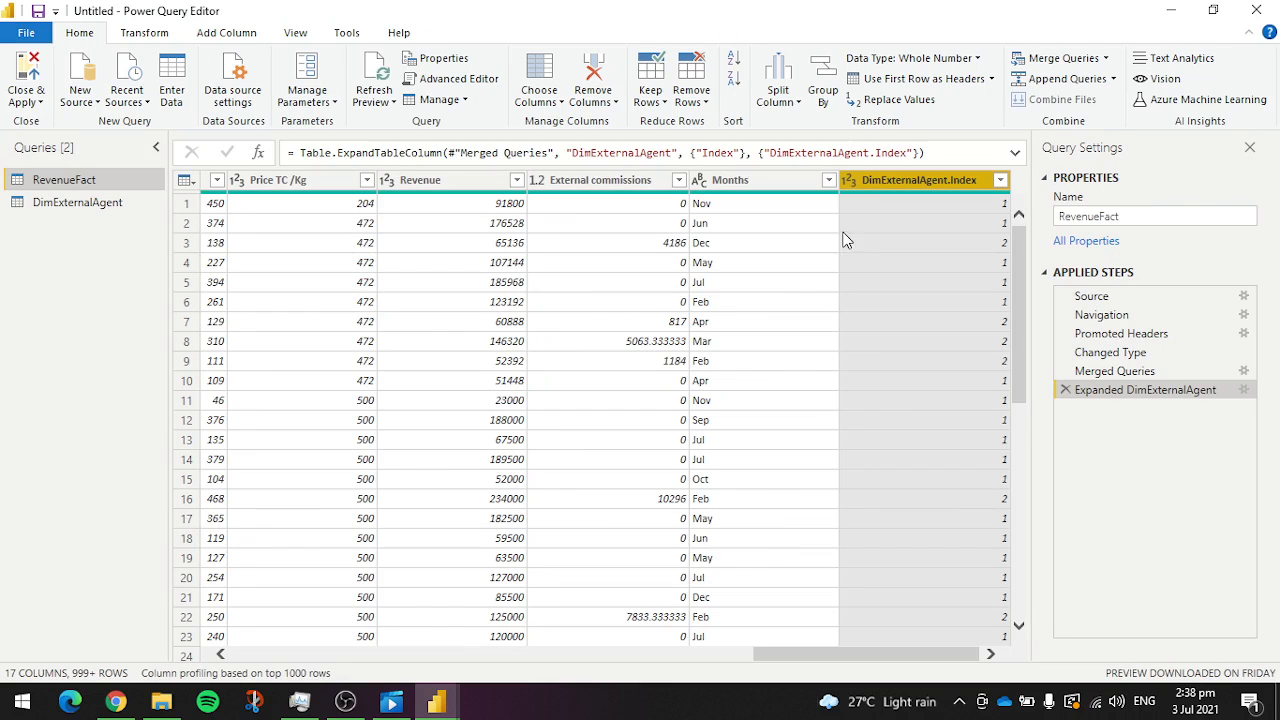
Open the DimExternalAgent query and begin renaming its Index column
{"action": "left_click", "coordinate": [95, 204]}
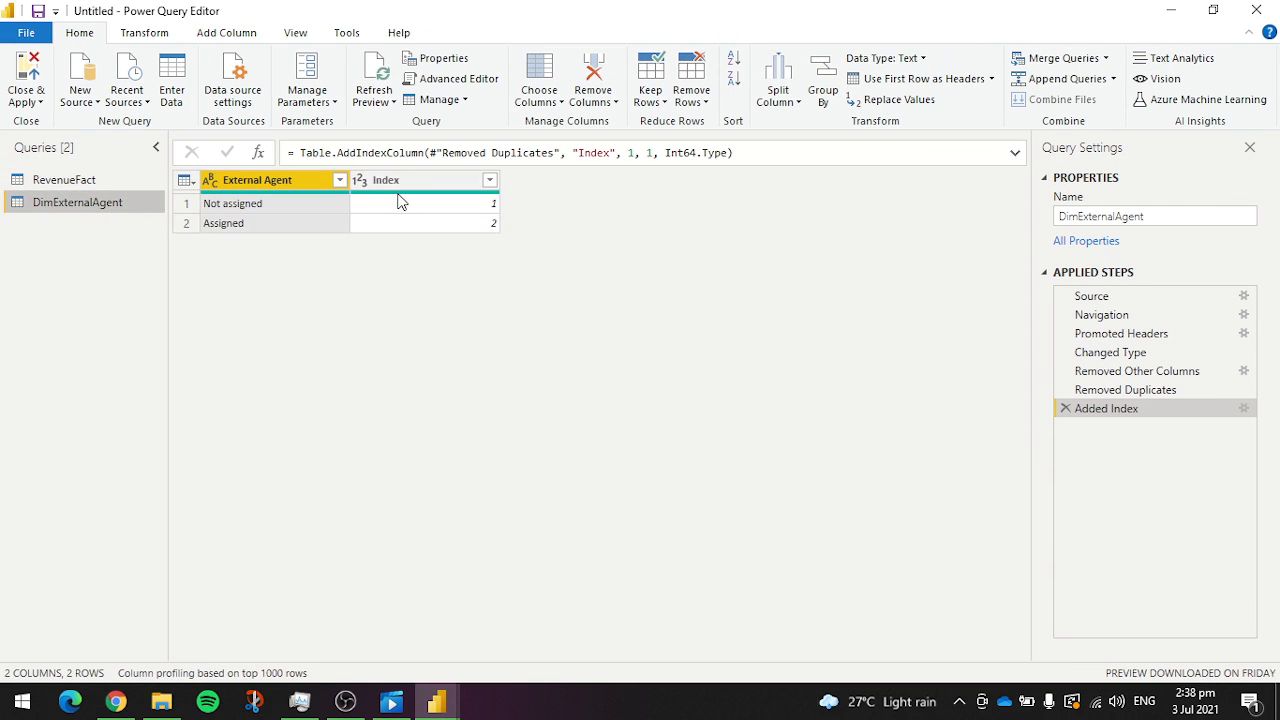
{"action": "left_click", "coordinate": [400, 183]}
{"action": "left_click", "coordinate": [126, 180]}
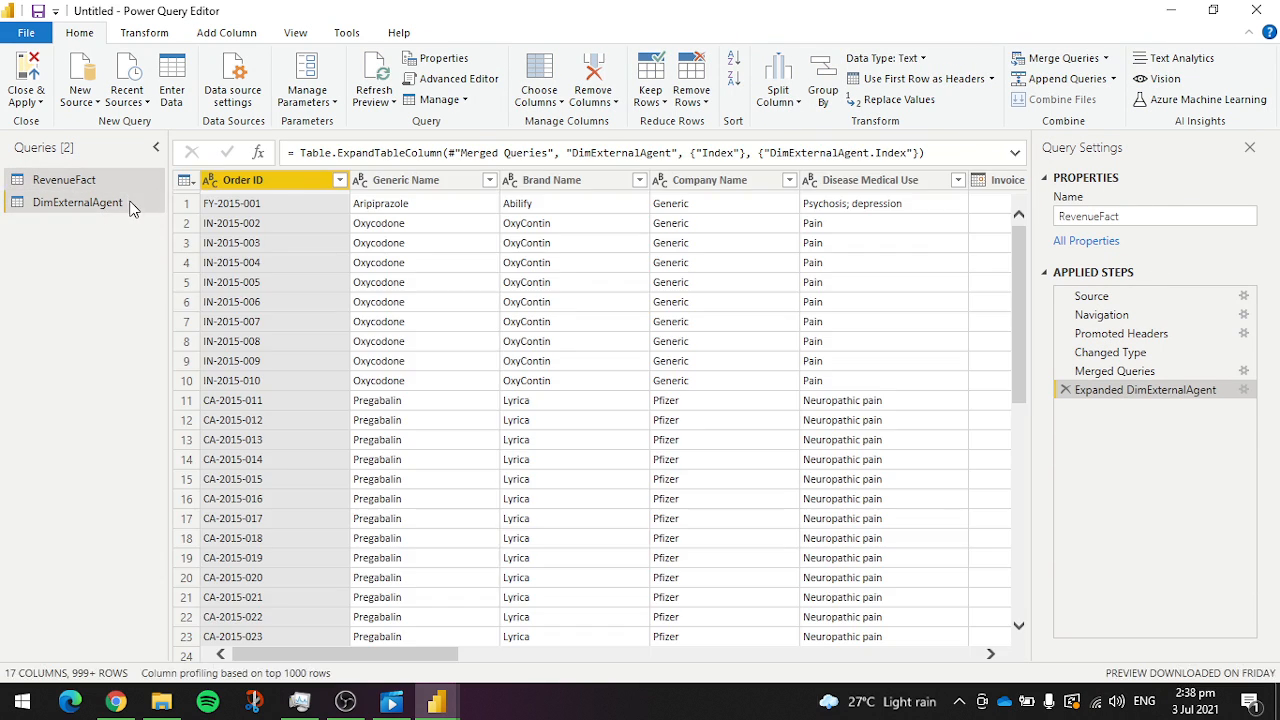
{"action": "left_click", "coordinate": [90, 202]}
{"action": "double_click", "coordinate": [392, 181]}
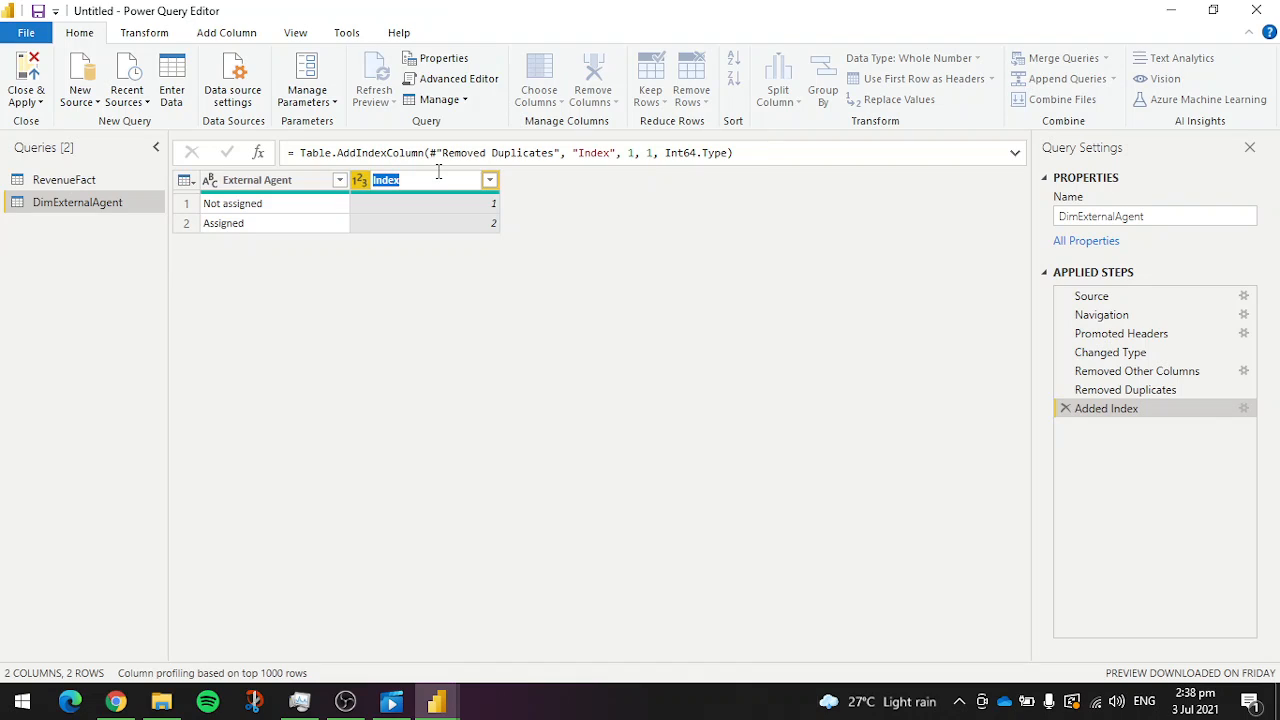
{"action": "key", "text": "BackSpace"}
{"action": "left_click", "coordinate": [347, 701]}
{"action": "left_click", "coordinate": [1107, 592]}
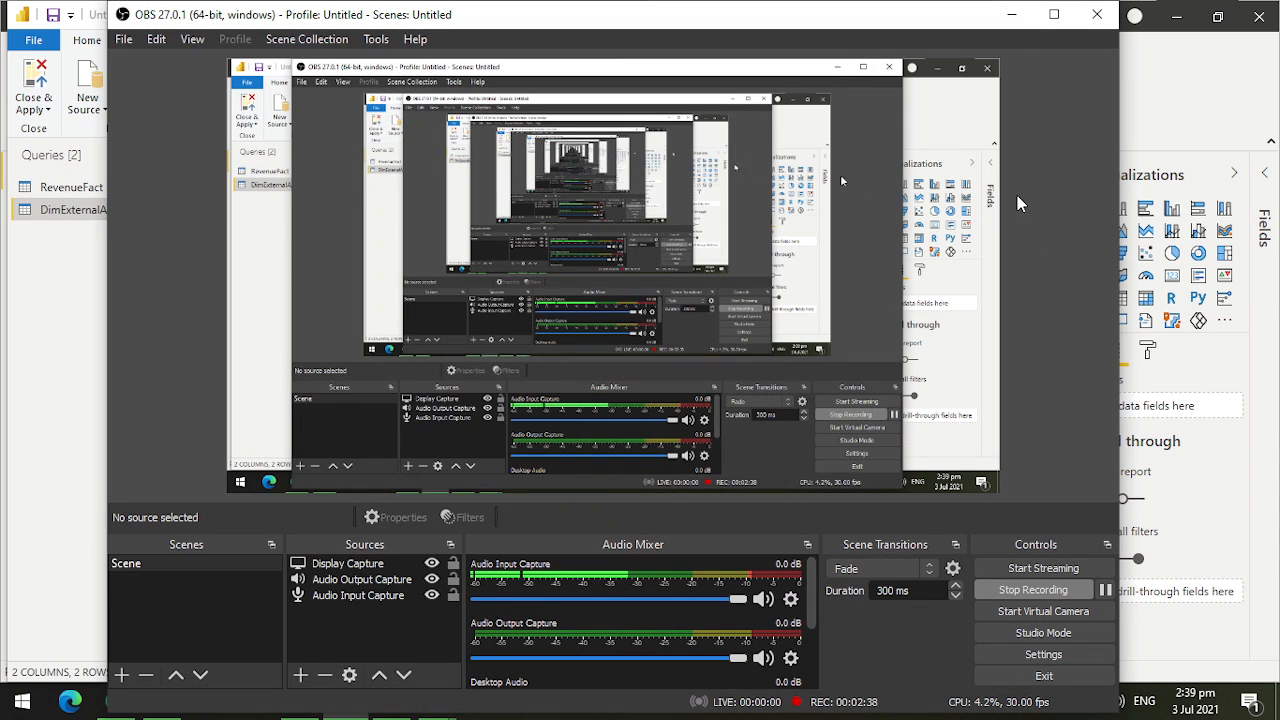
{"action": "left_click", "coordinate": [1008, 16]}
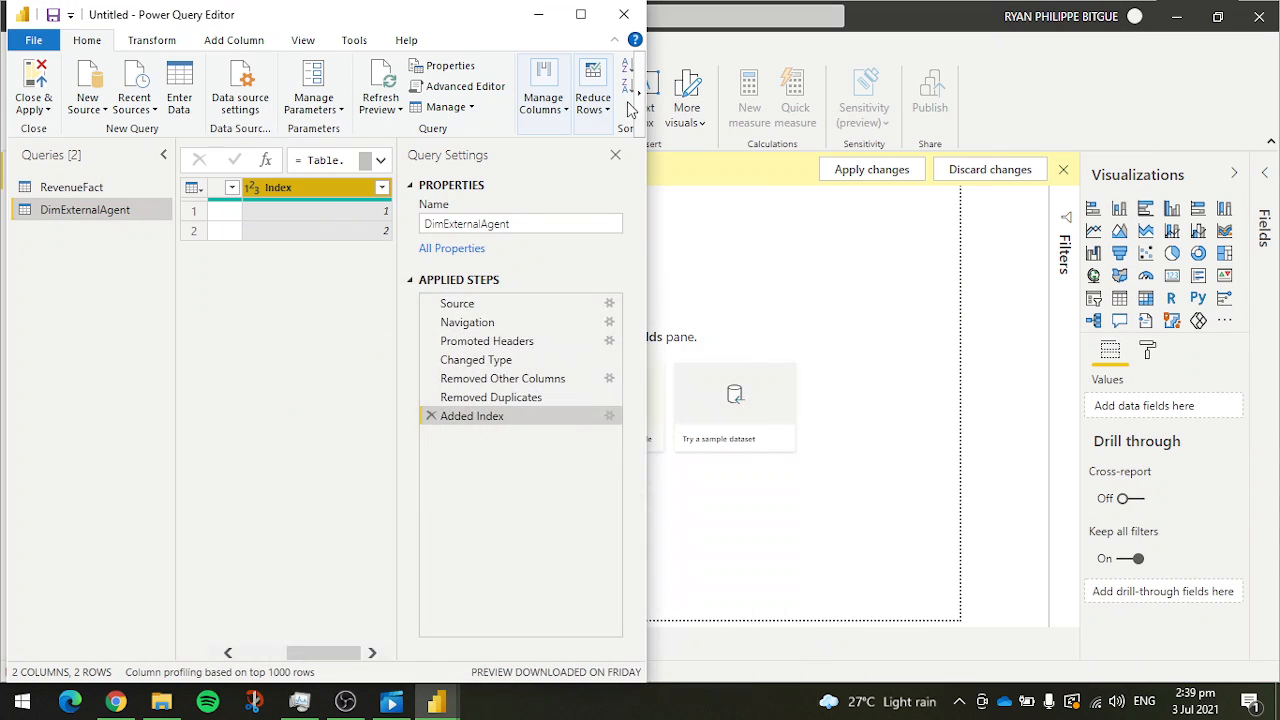
{"action": "left_click", "coordinate": [580, 16]}
Rename the Index column of DimExternalAgent to ExternalAgentID
{"action": "double_click", "coordinate": [397, 184]}
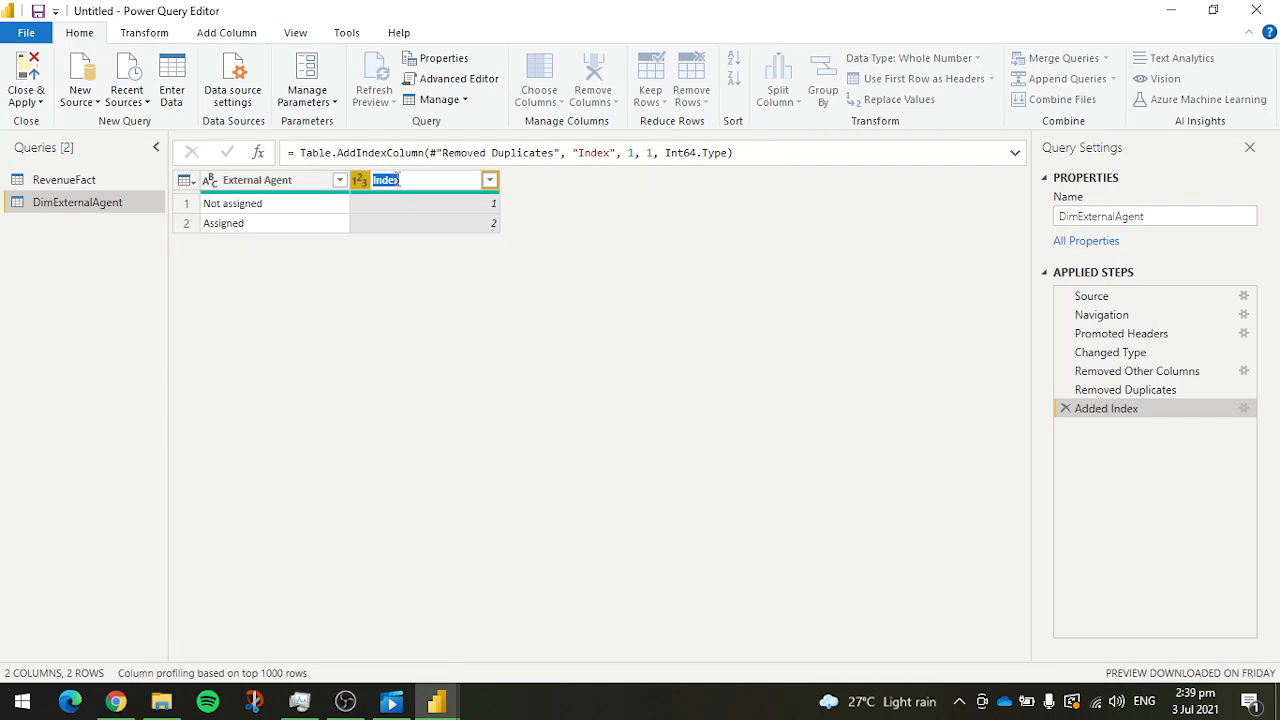
{"action": "key", "text": "BackSpace"}
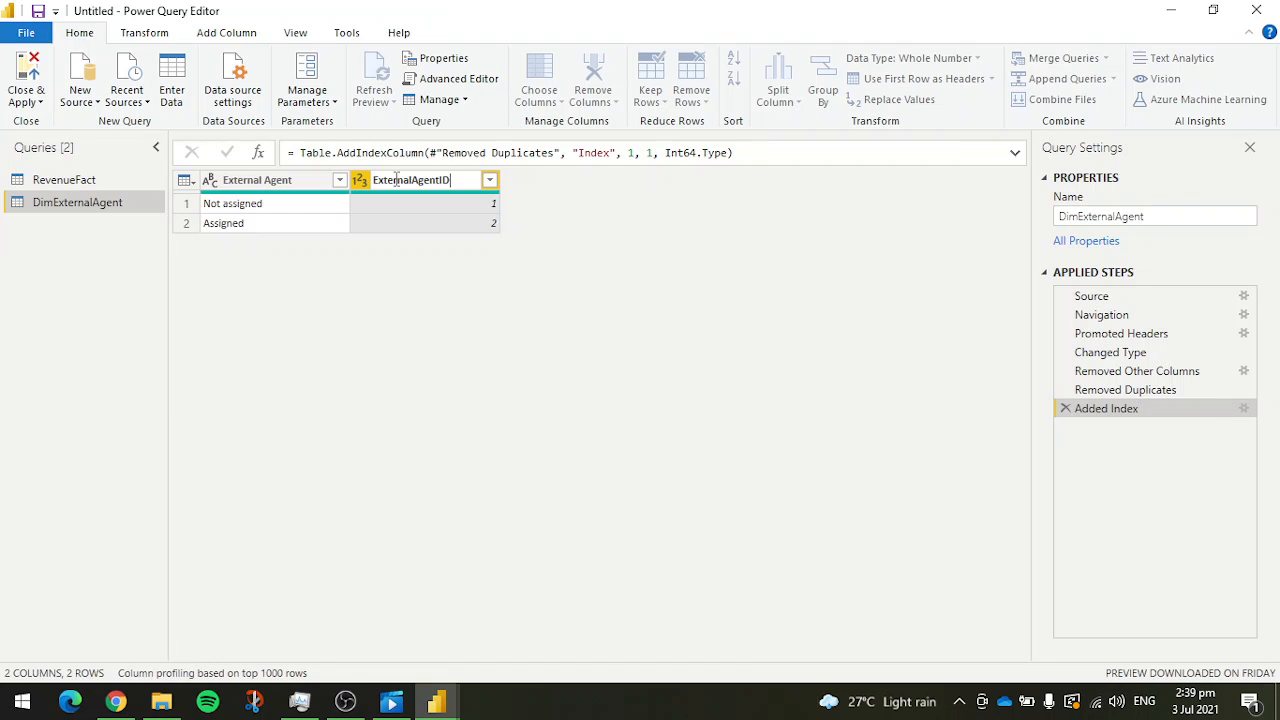
{"action": "key", "text": "Return"}
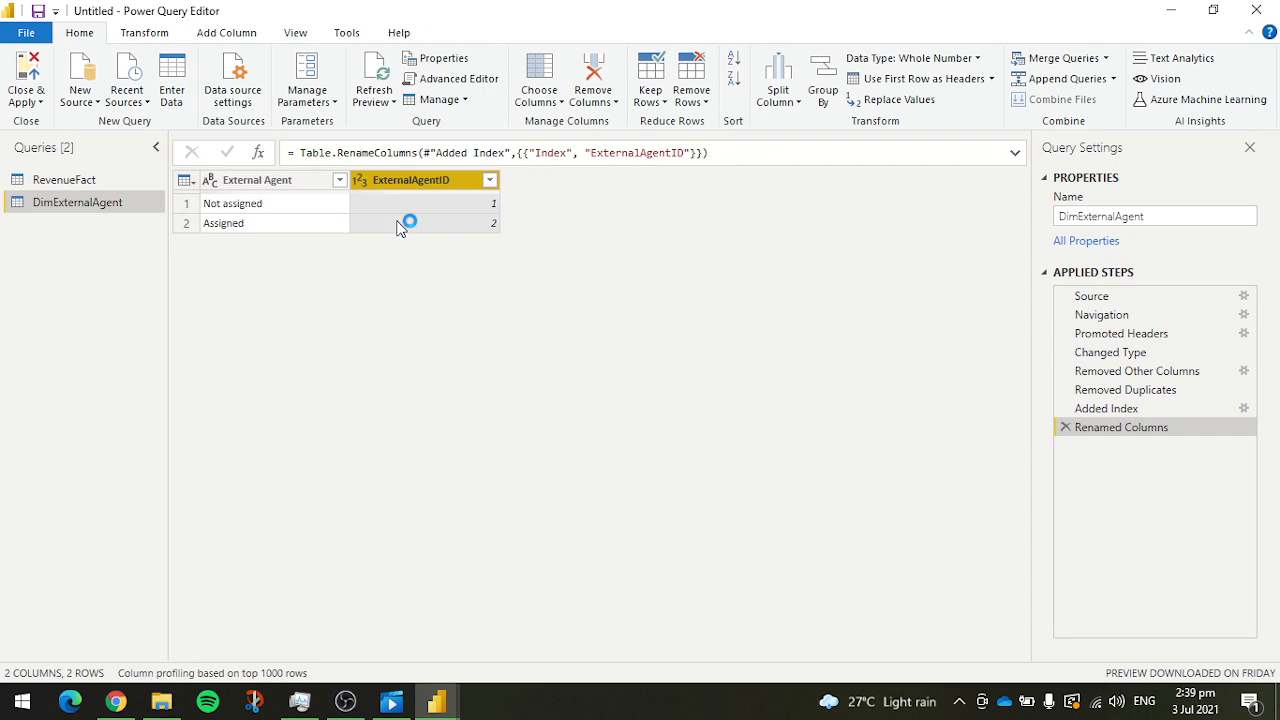
Remove the DimExternalAgent.Index column from the RevenueFact query
{"action": "left_click", "coordinate": [88, 180]}
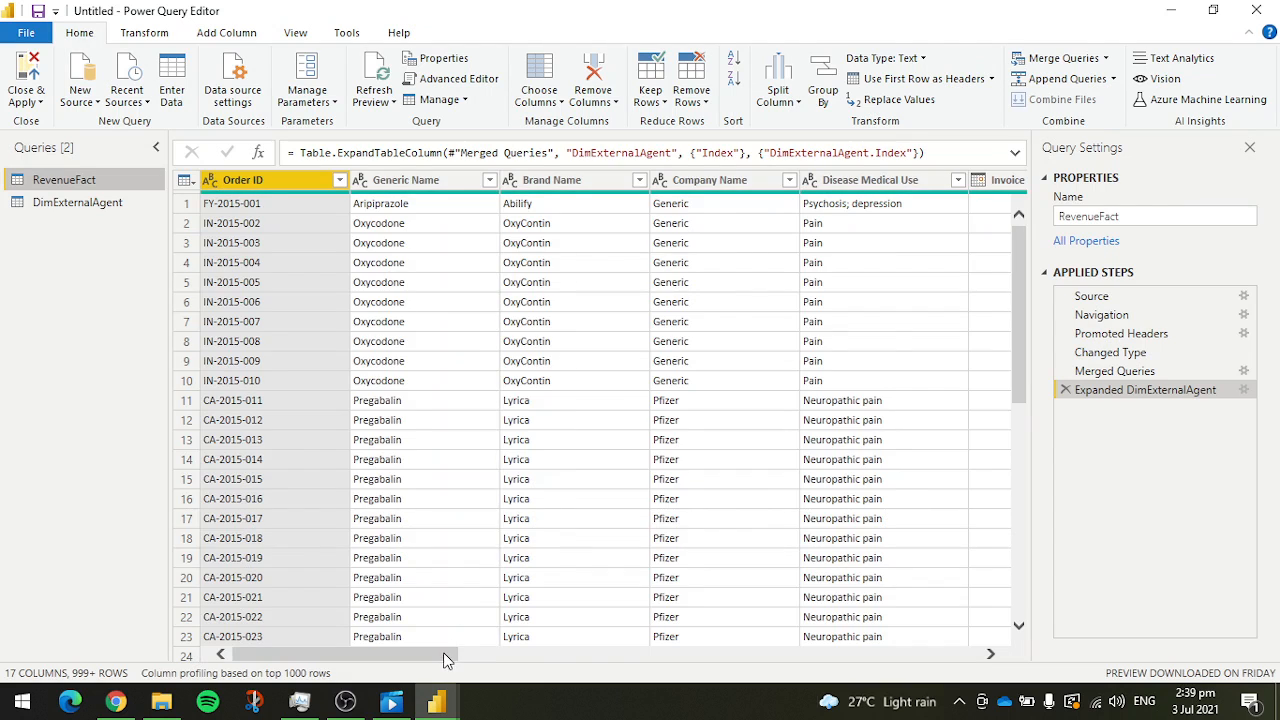
{"action": "left_click_drag", "start_coordinate": [443, 653], "coordinate": [970, 654]}
{"action": "left_click_drag", "start_coordinate": [877, 656], "coordinate": [905, 658]}
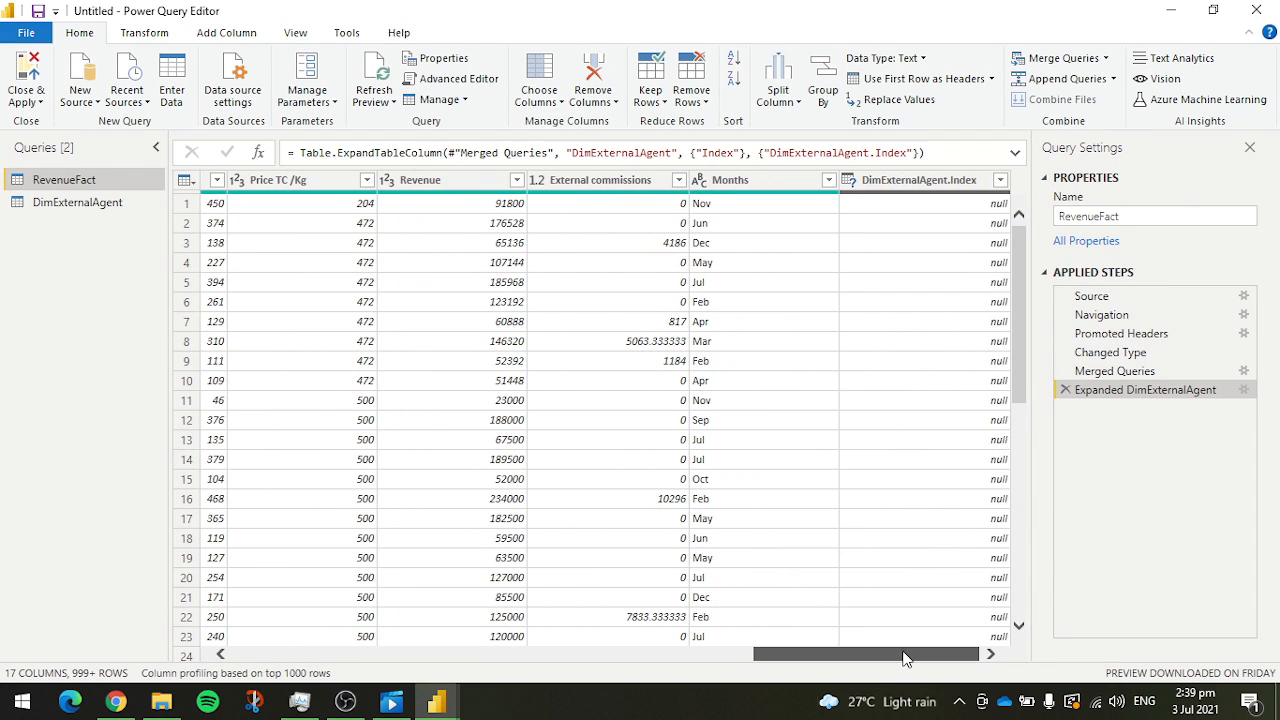
{"action": "left_click", "coordinate": [976, 184]}
{"action": "right_click", "coordinate": [973, 183]}
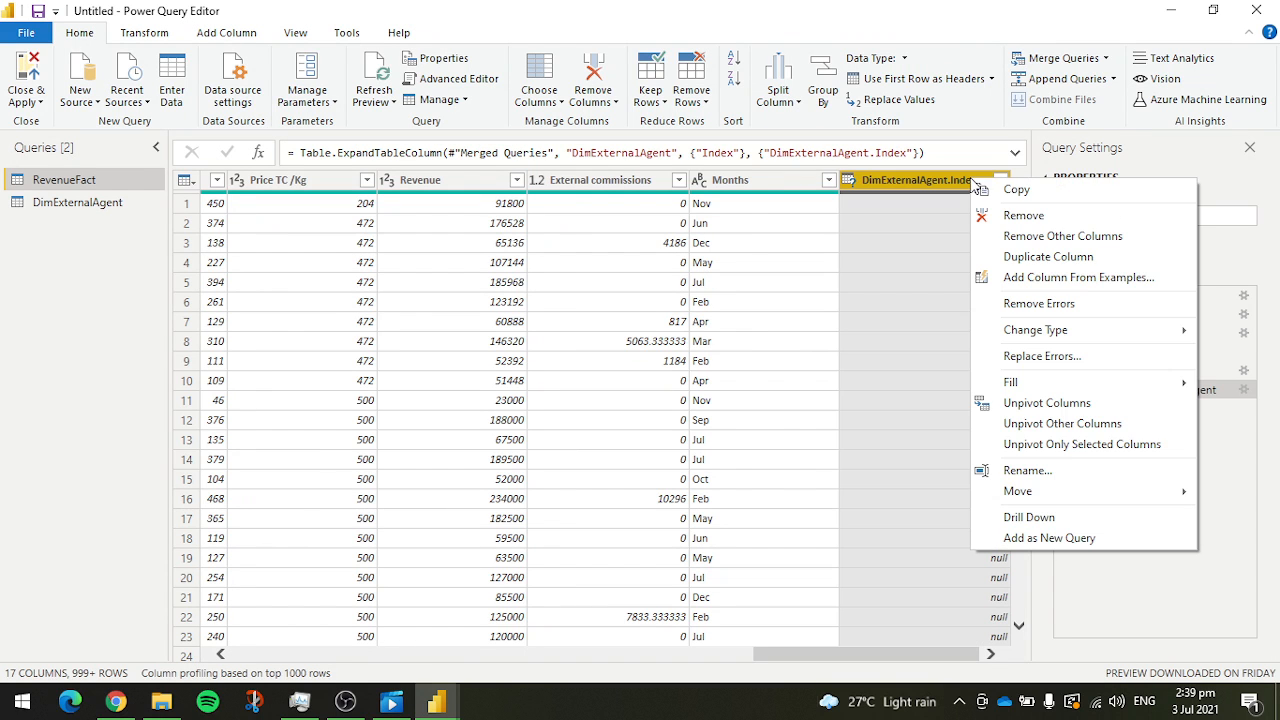
{"action": "left_click", "coordinate": [1020, 215]}
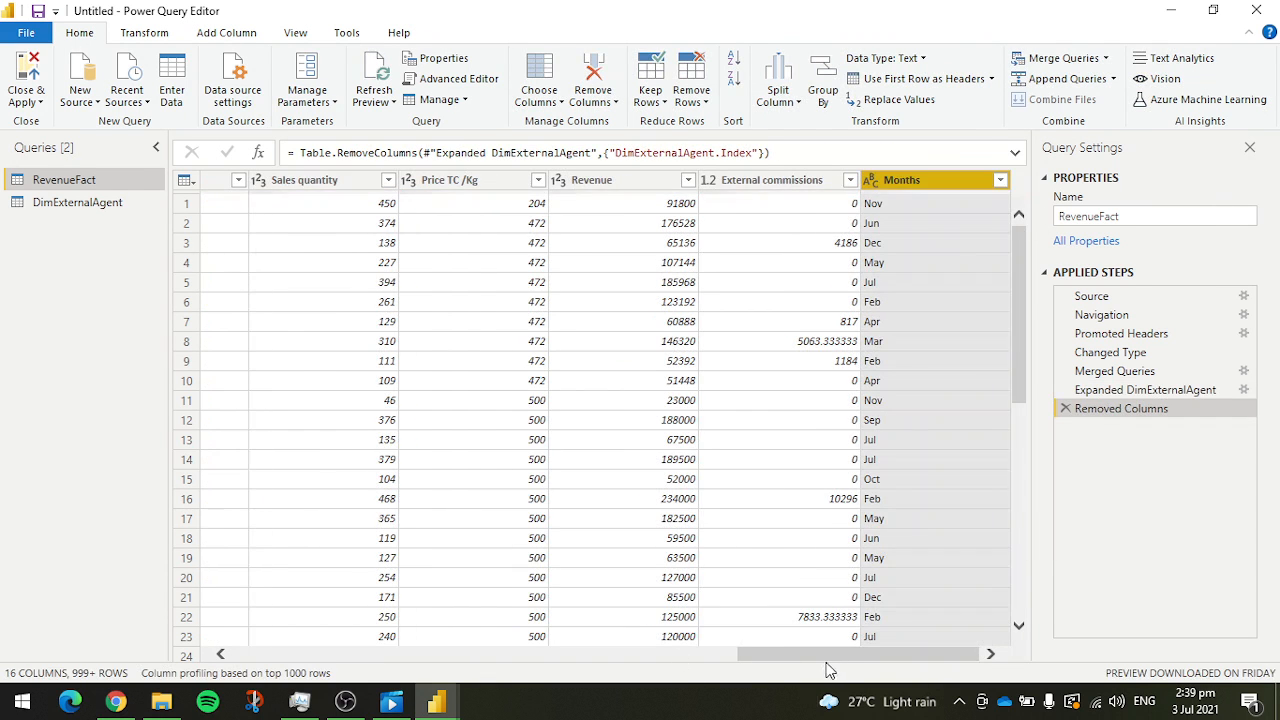
Merge DimExternalAgent into RevenueFact again, matching on External Agent in both tables with a Left Outer join
{"action": "left_click_drag", "start_coordinate": [829, 656], "coordinate": [598, 653]}
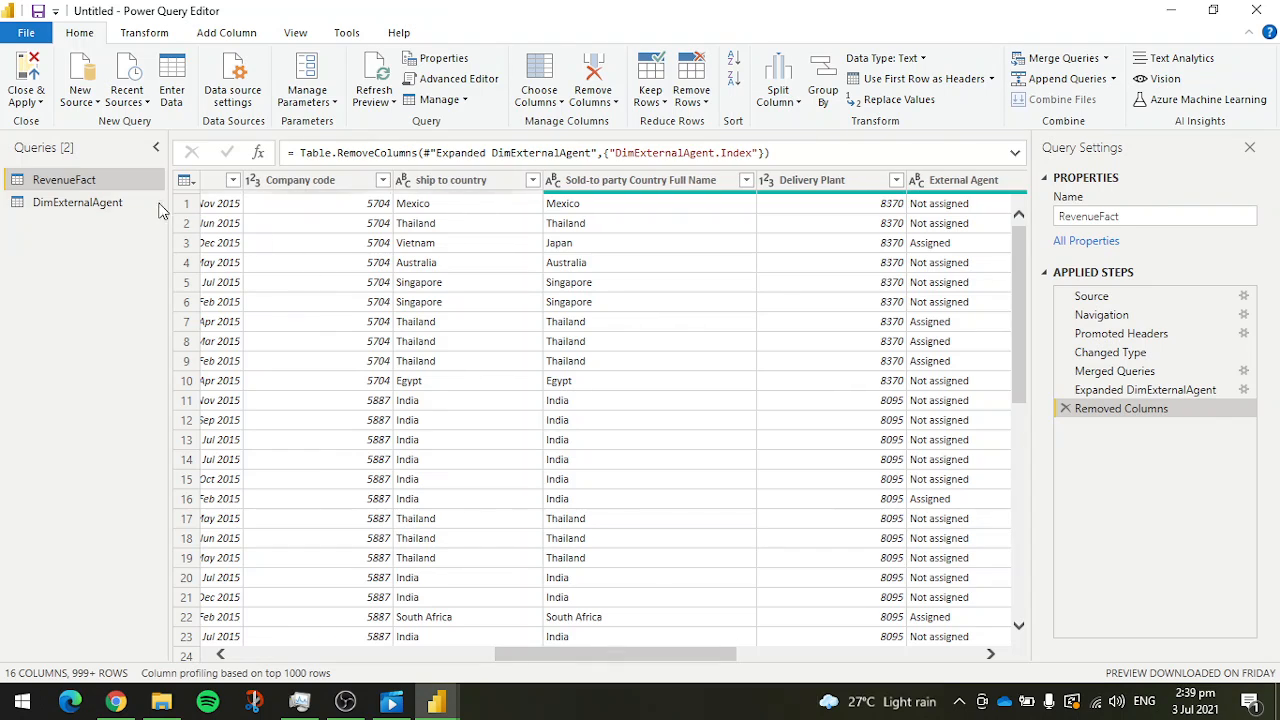
{"action": "left_click", "coordinate": [110, 203]}
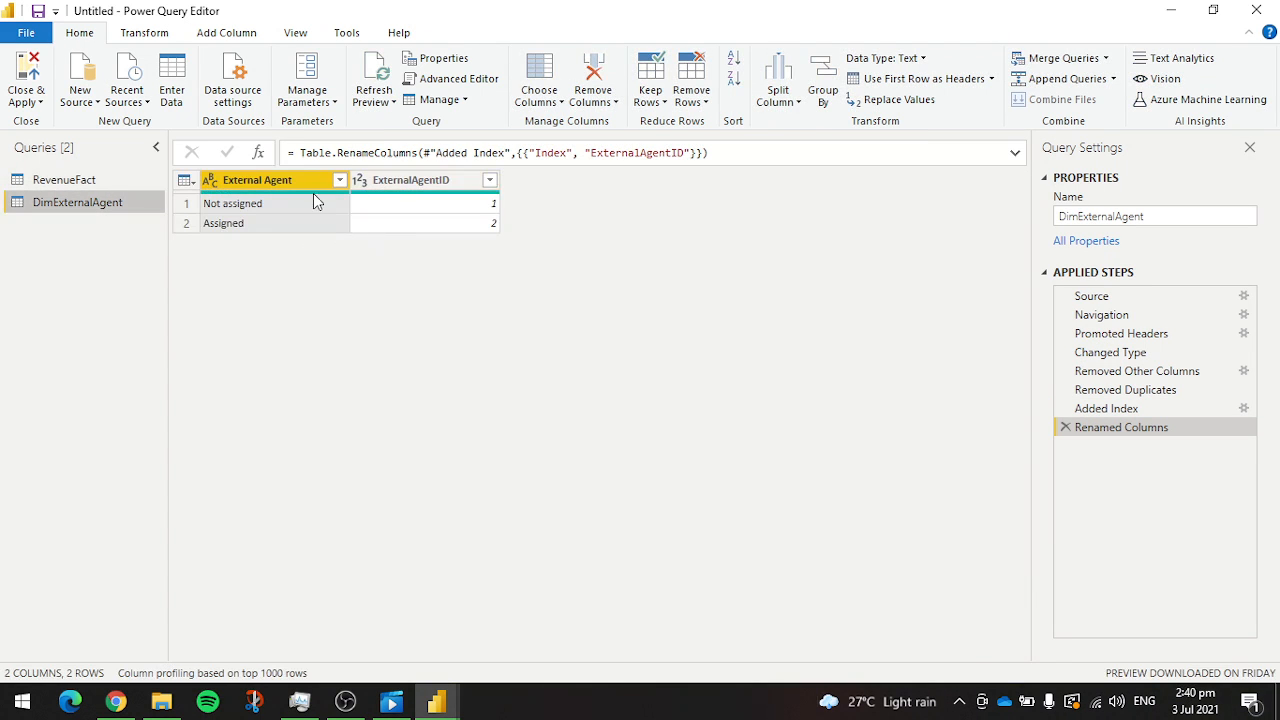
{"action": "left_click", "coordinate": [90, 184]}
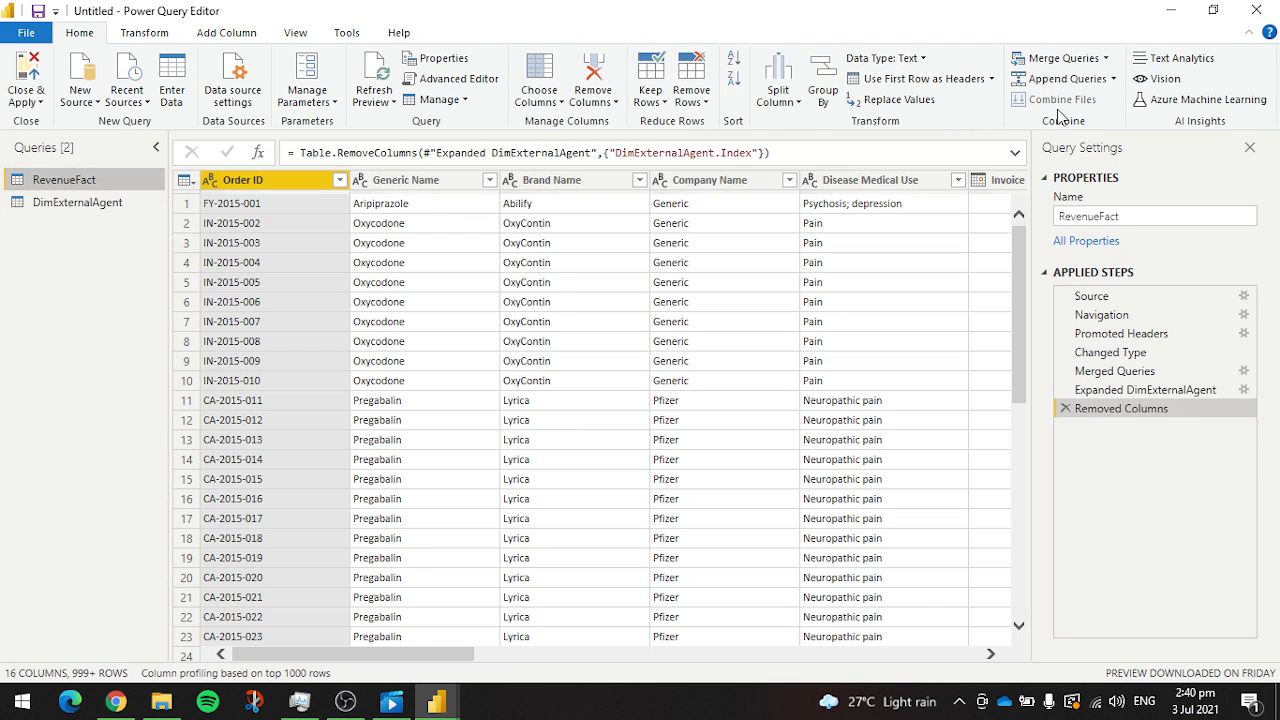
{"action": "left_click", "coordinate": [1106, 60]}
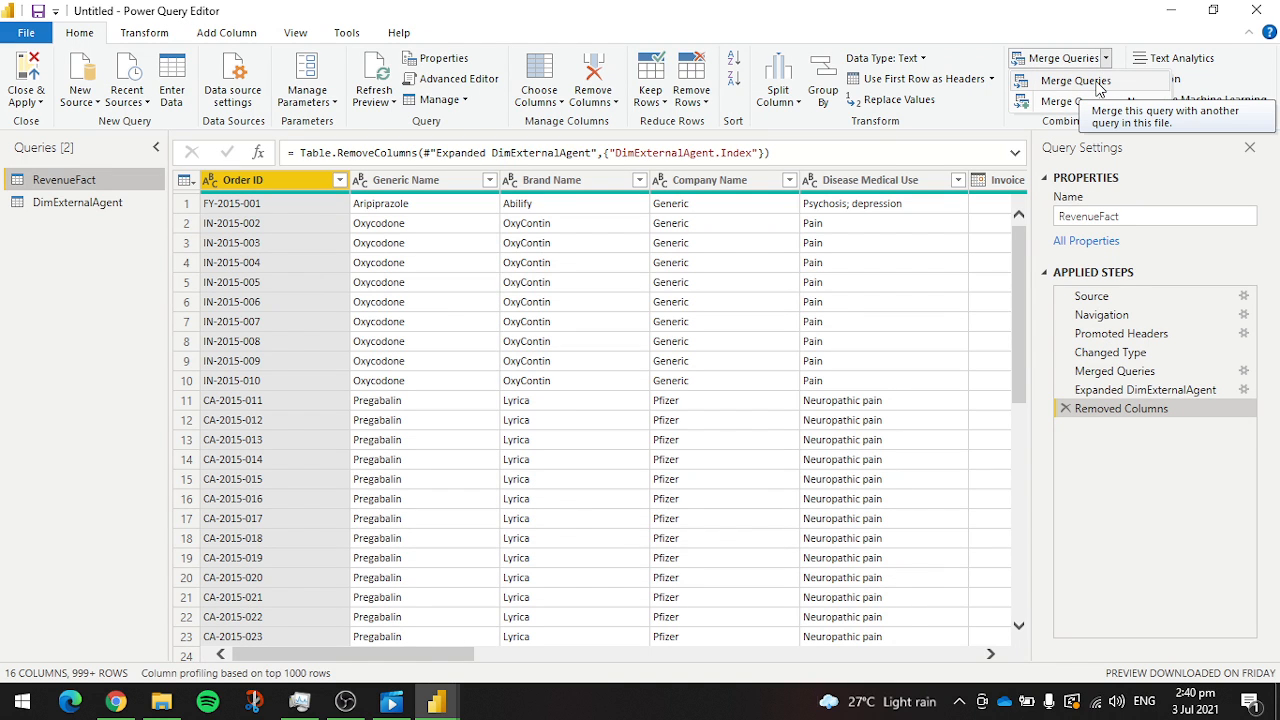
{"action": "left_click", "coordinate": [1097, 84]}
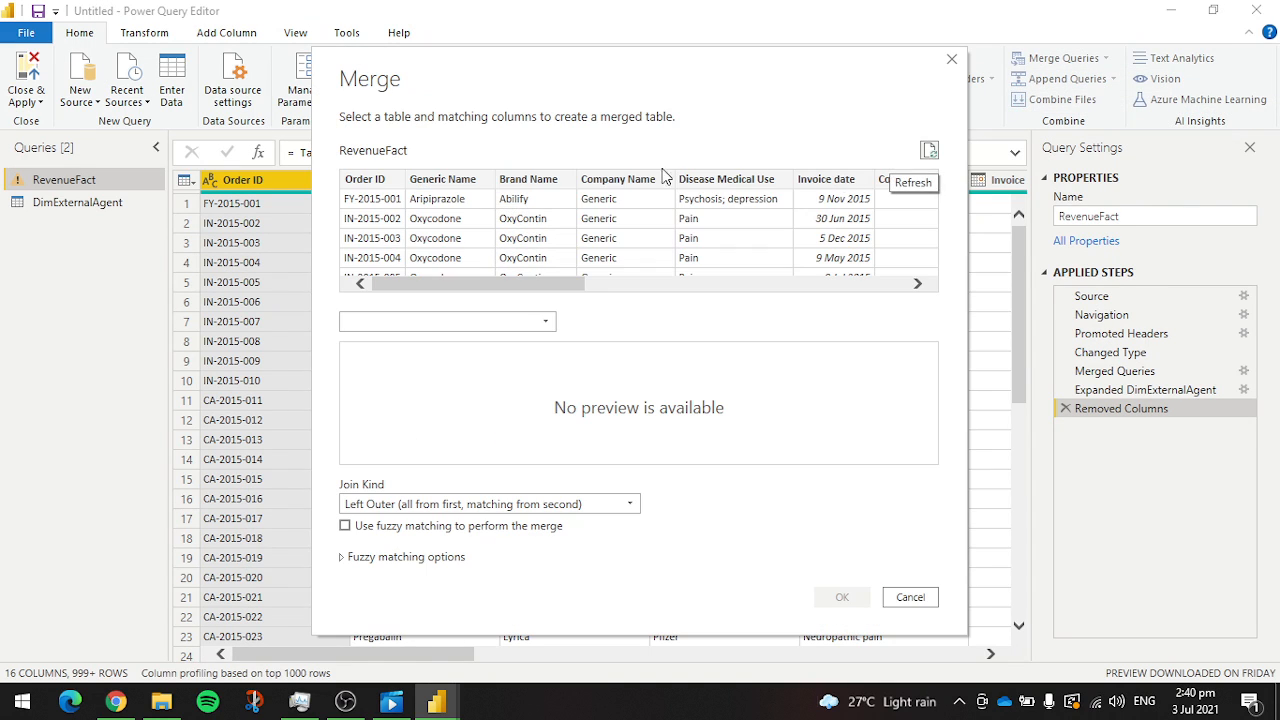
{"action": "left_click_drag", "start_coordinate": [509, 287], "coordinate": [746, 295]}
{"action": "left_click", "coordinate": [697, 187]}
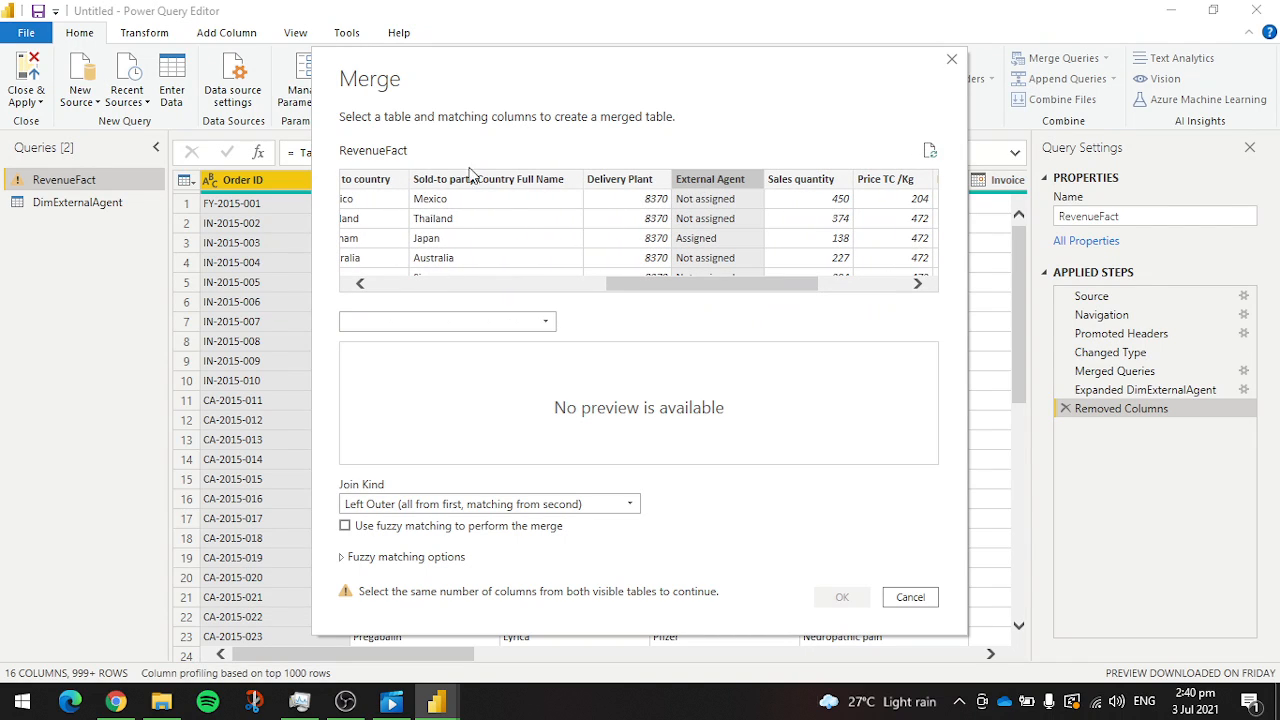
{"action": "left_click", "coordinate": [491, 323]}
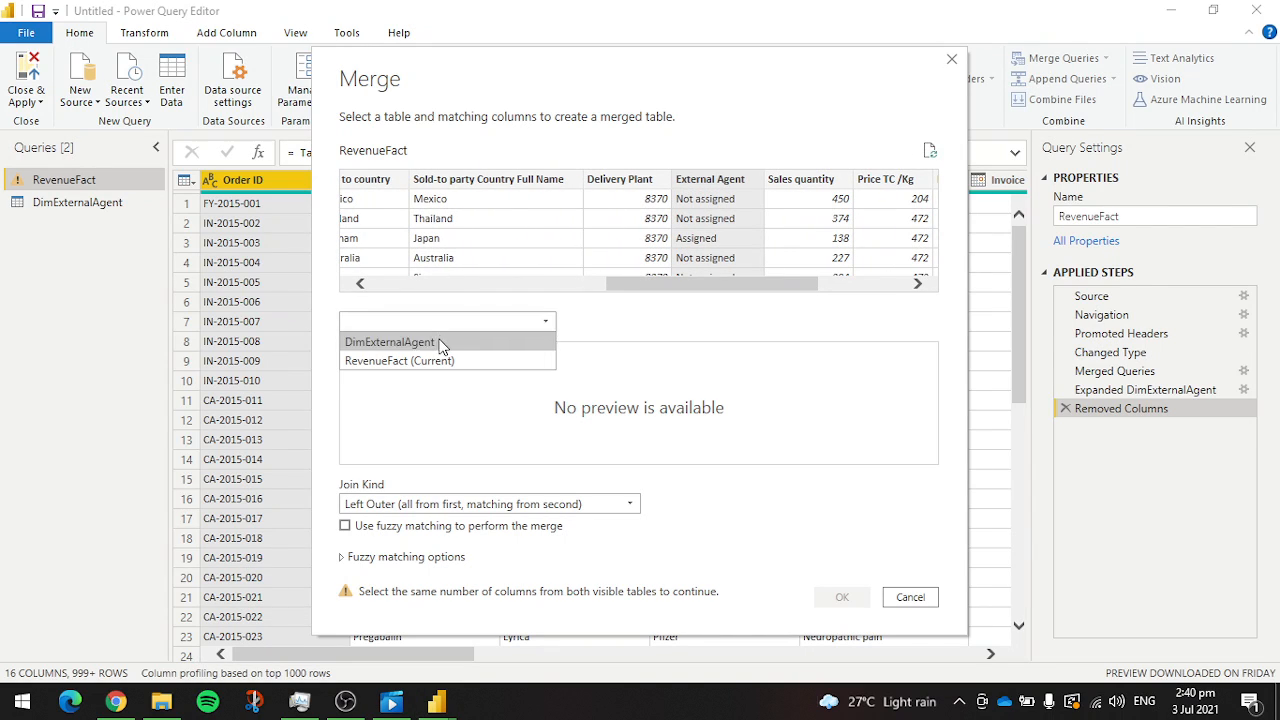
{"action": "left_click", "coordinate": [441, 342]}
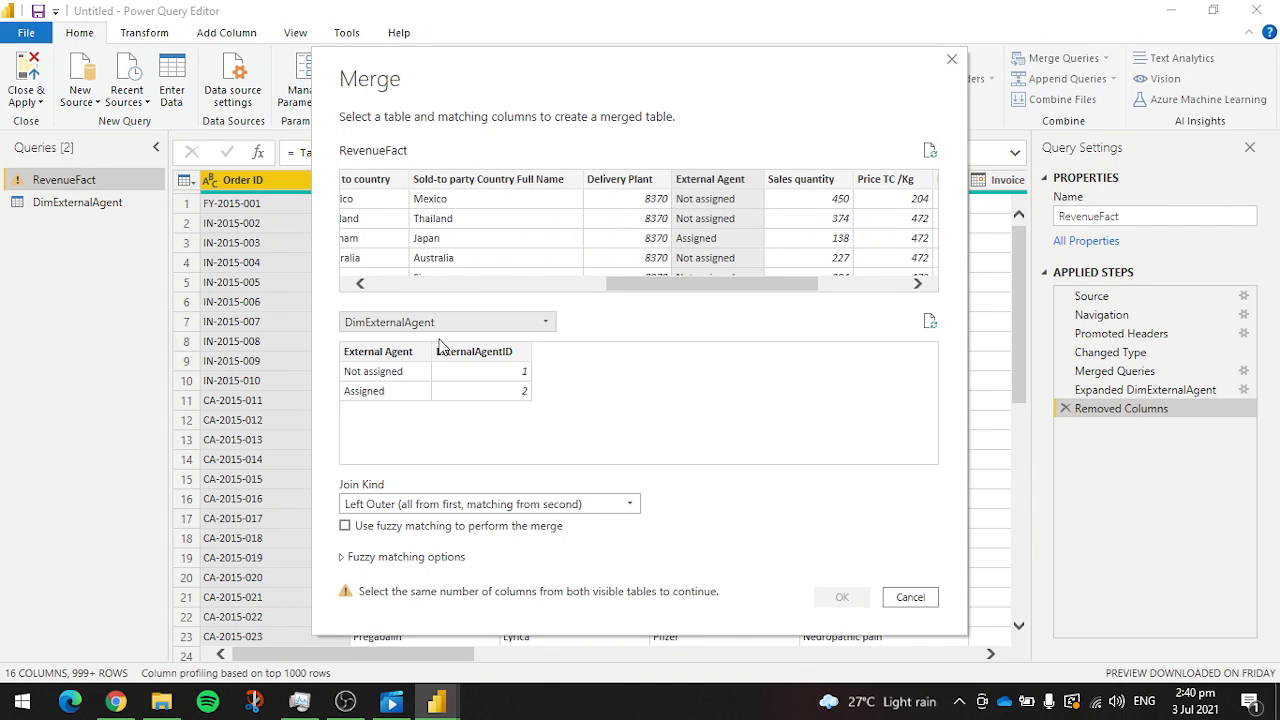
{"action": "left_click", "coordinate": [389, 355]}
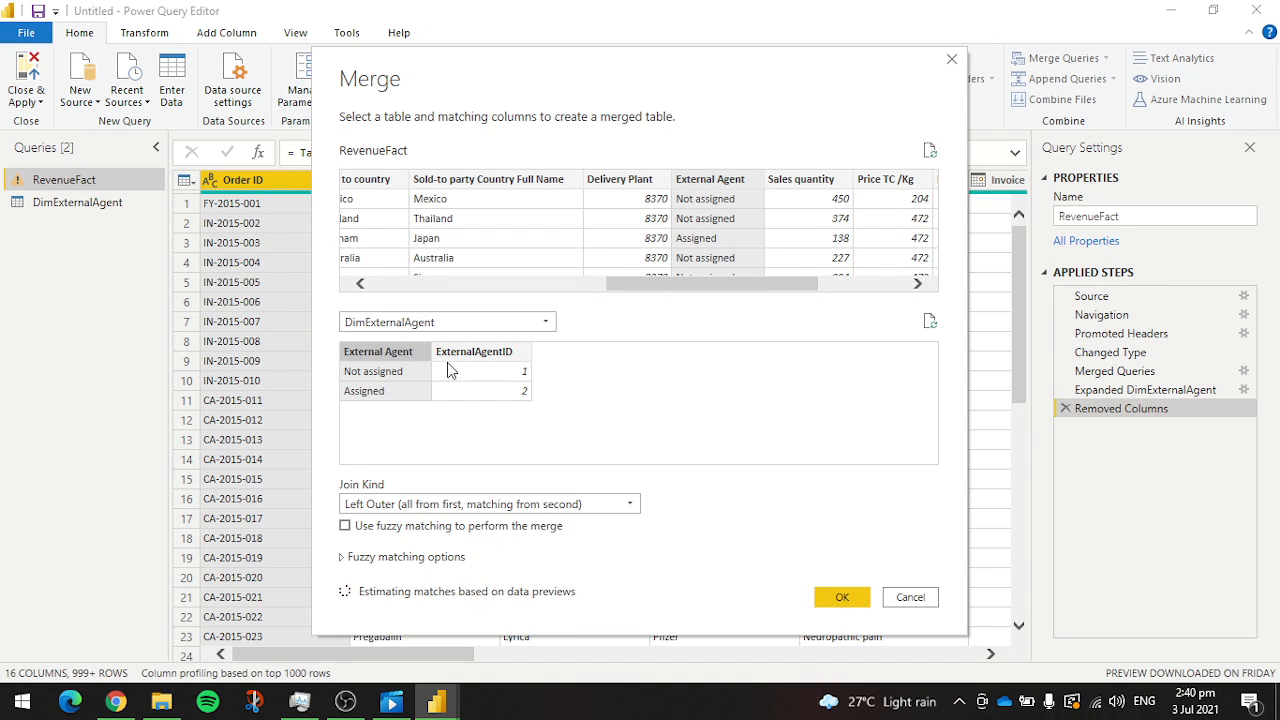
{"action": "left_click", "coordinate": [838, 598]}
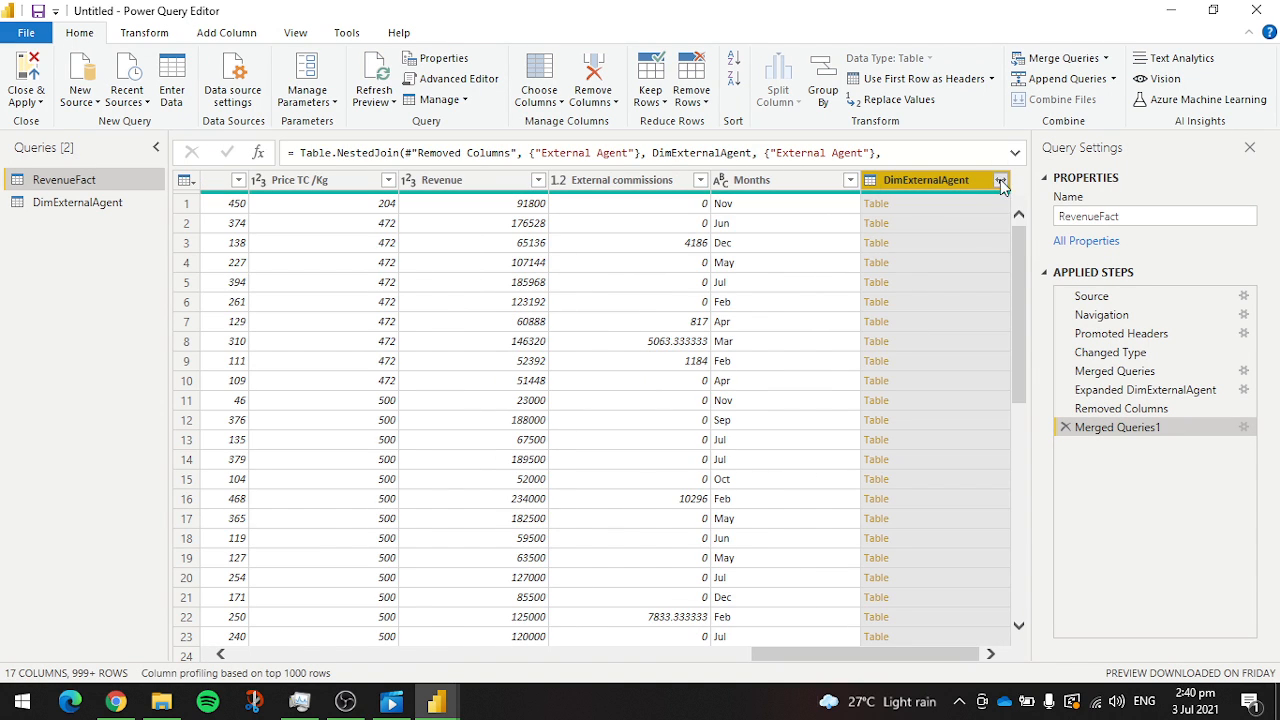
Expand the merged DimExternalAgent column to include only ExternalAgentID, using the original column name as prefix
{"action": "left_click", "coordinate": [1001, 181]}
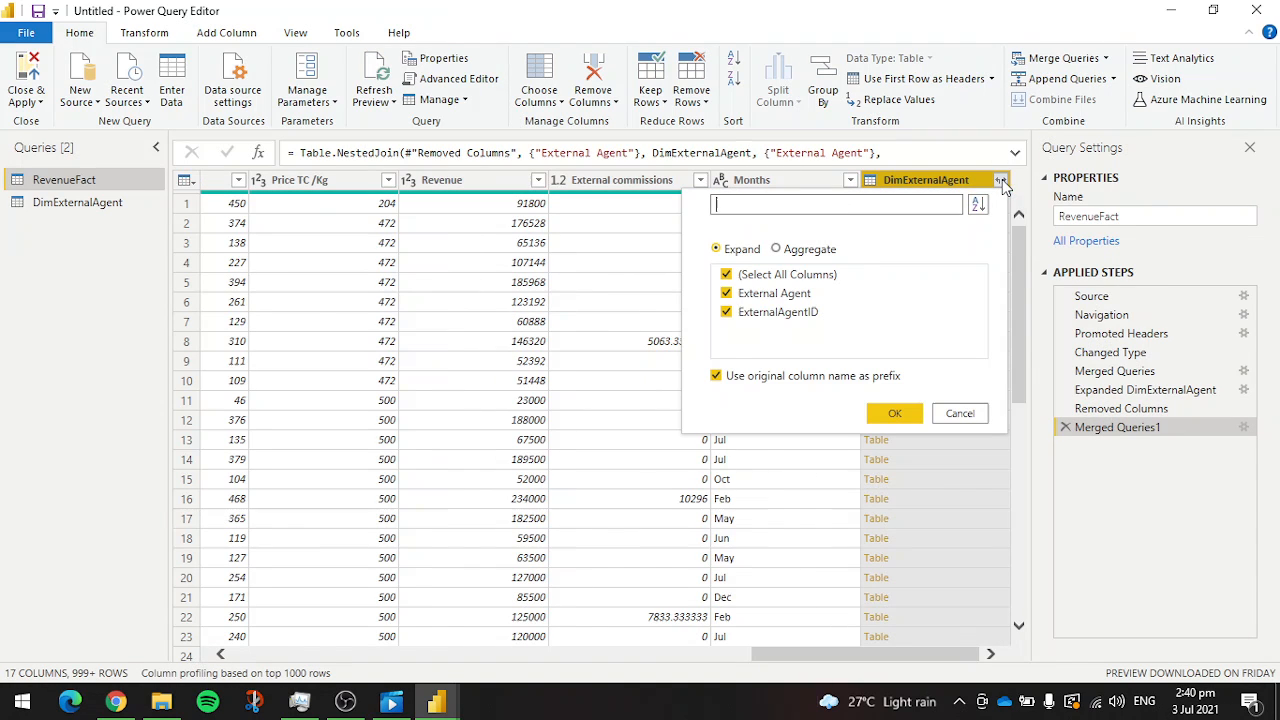
{"action": "left_click", "coordinate": [726, 313]}
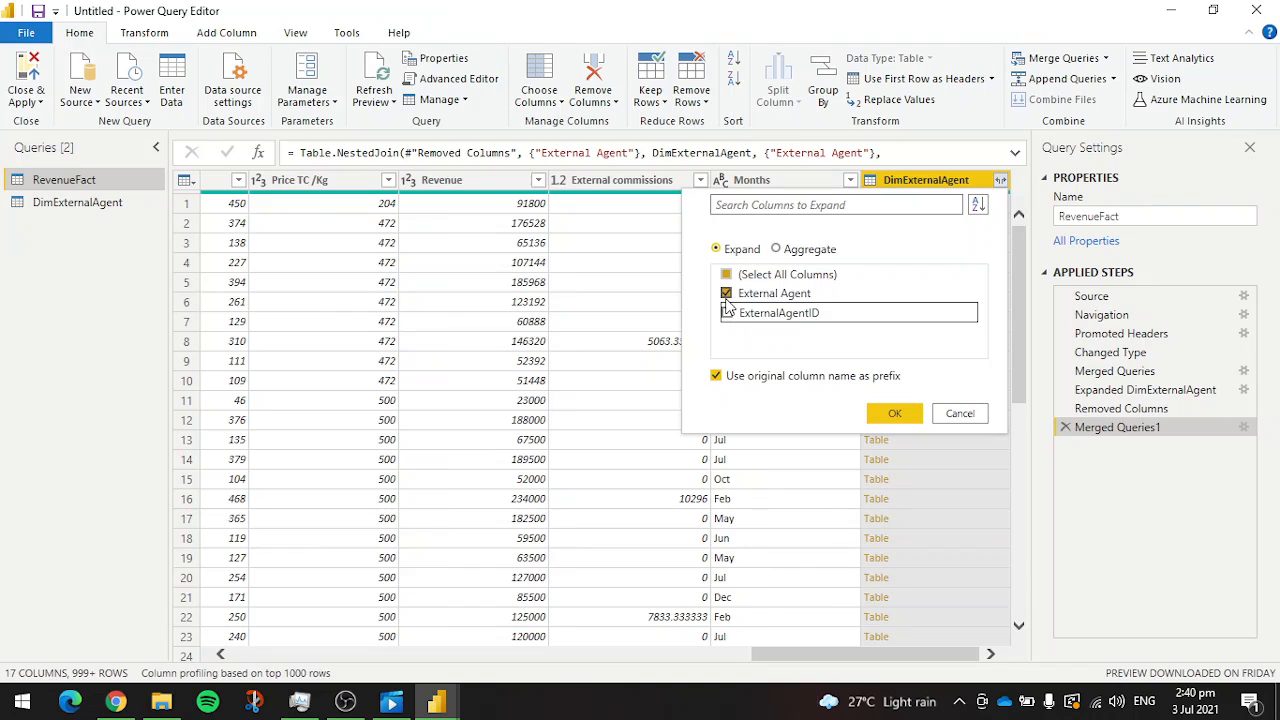
{"action": "left_click", "coordinate": [726, 296]}
{"action": "left_click", "coordinate": [727, 314]}
{"action": "left_click", "coordinate": [890, 413]}
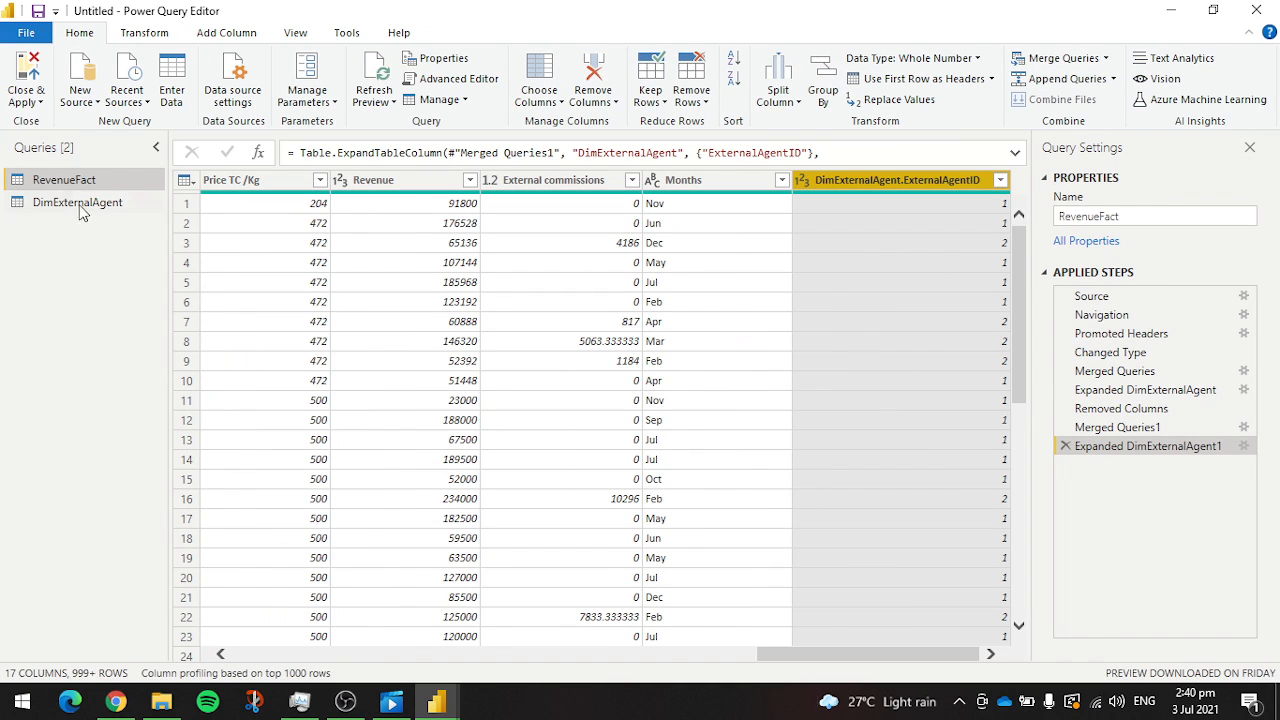
Remove the original External Agent text column from the RevenueFact query
{"action": "left_click_drag", "start_coordinate": [799, 655], "coordinate": [603, 634]}
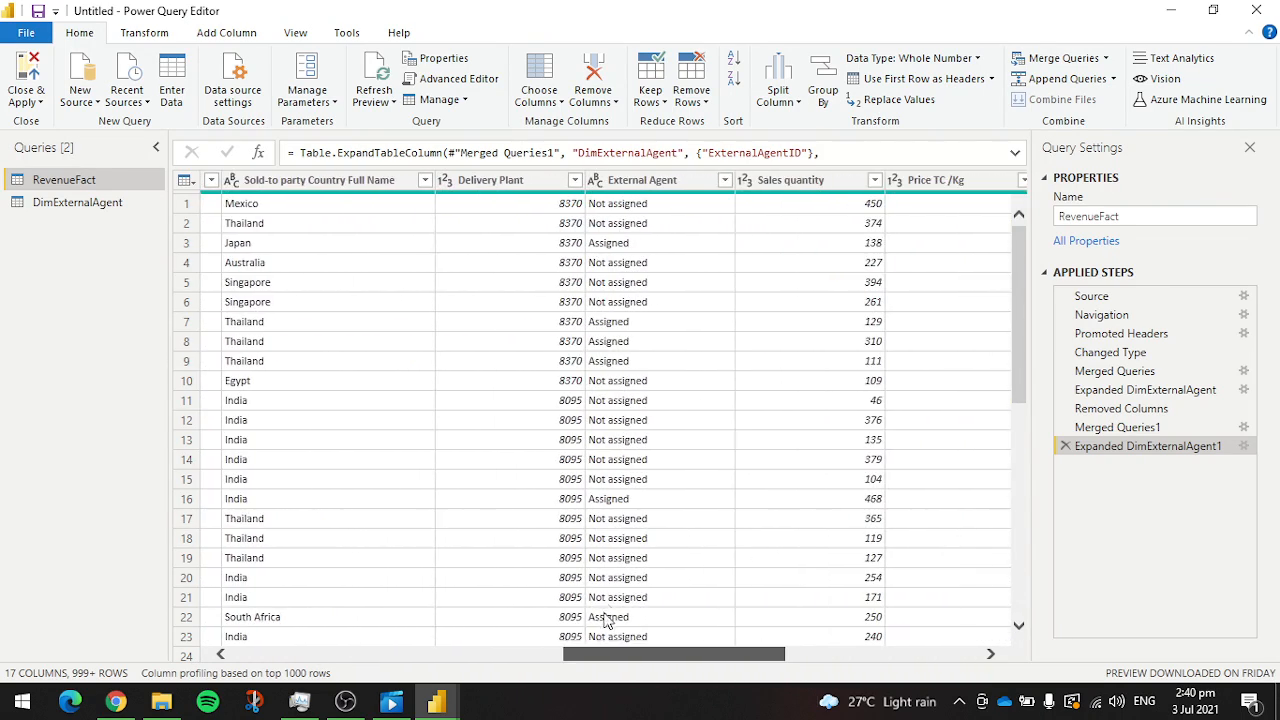
{"action": "right_click", "coordinate": [634, 185]}
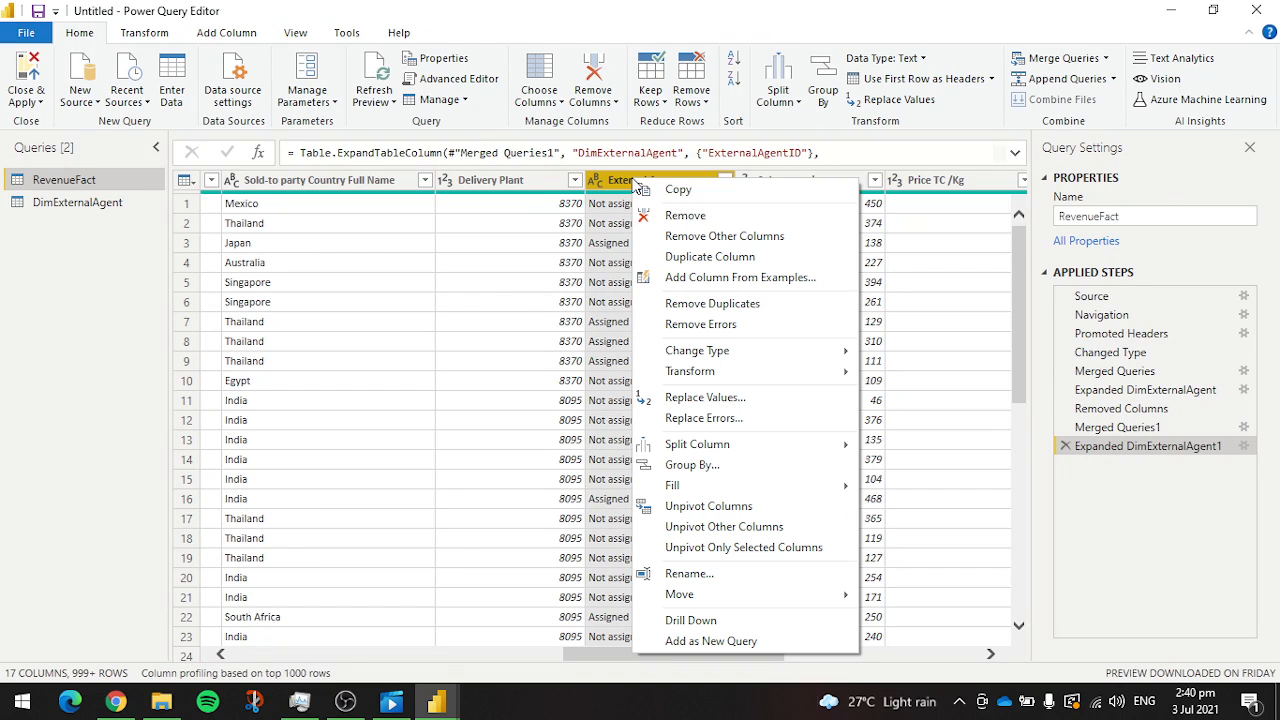
{"action": "left_click", "coordinate": [741, 217]}
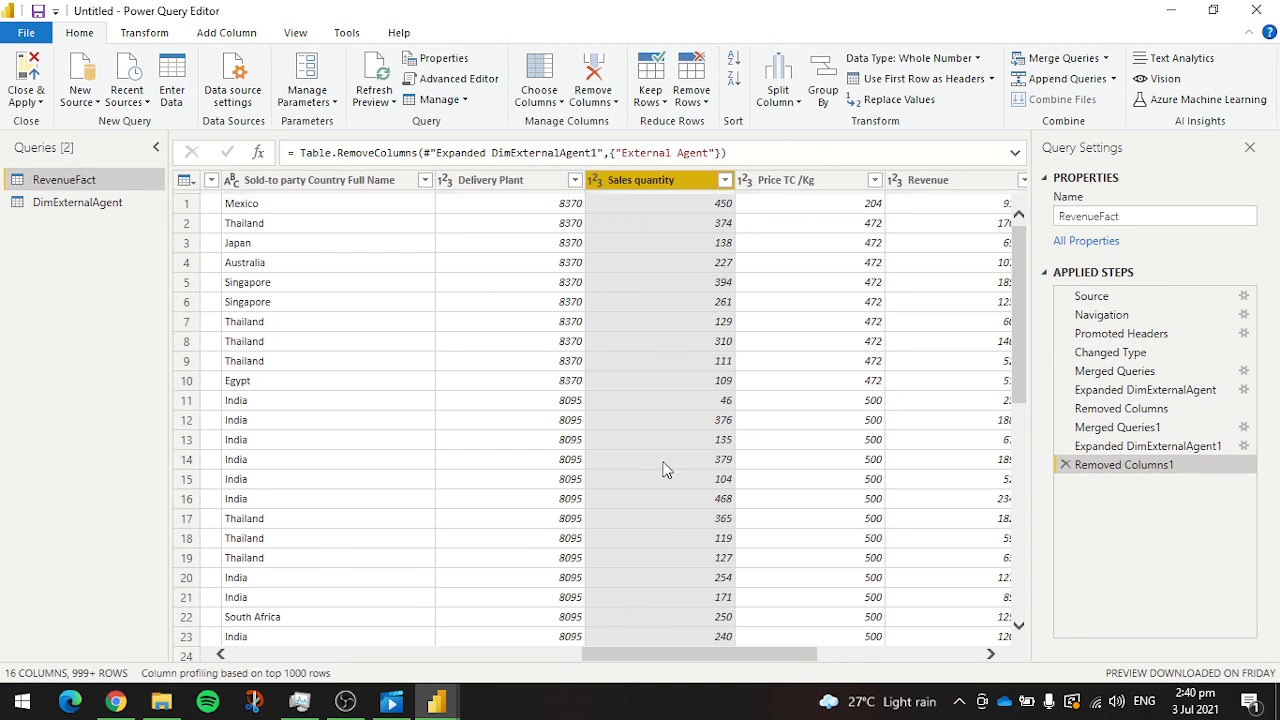
Compare the DimExternalAgent.ExternalAgentID column in RevenueFact with the keys in the DimExternalAgent query
{"action": "left_click_drag", "start_coordinate": [700, 656], "coordinate": [820, 660]}
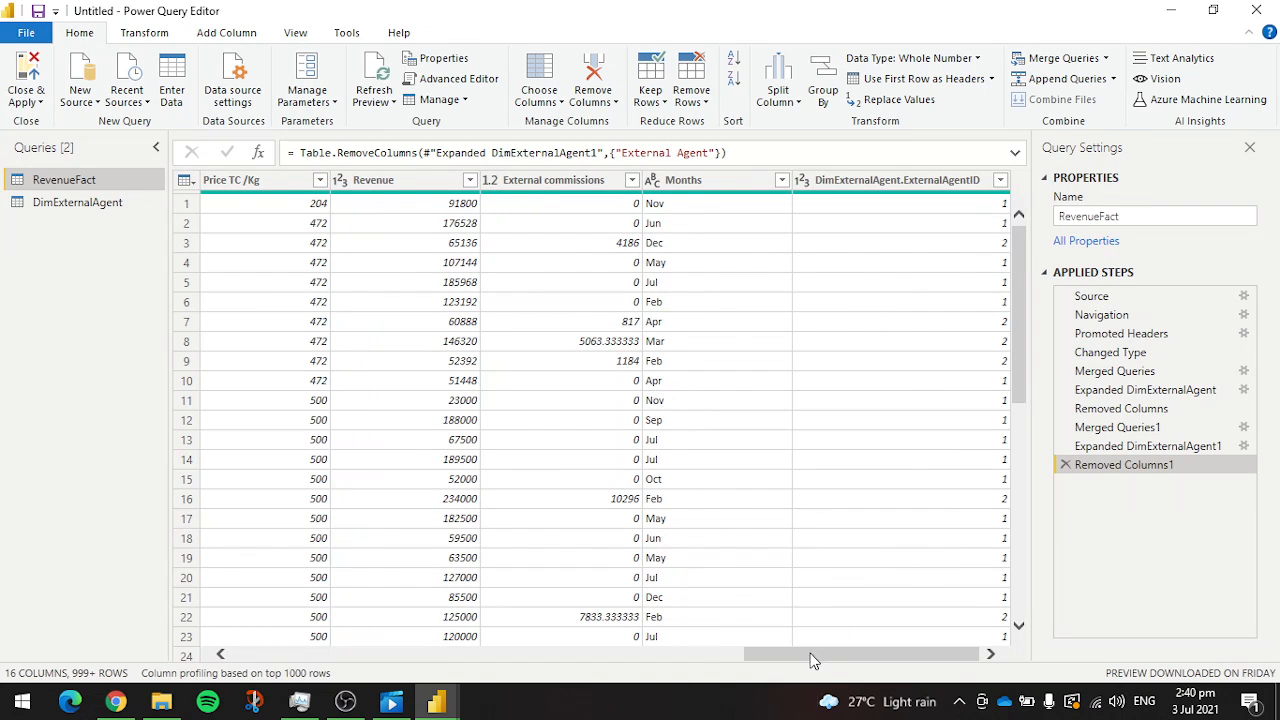
{"action": "mouse_move", "coordinate": [811, 655]}
{"action": "left_mouse_down"}
{"action": "mouse_move", "coordinate": [788, 658]}
{"action": "mouse_move", "coordinate": [817, 657]}
{"action": "left_mouse_up"}
{"action": "left_click", "coordinate": [63, 210]}
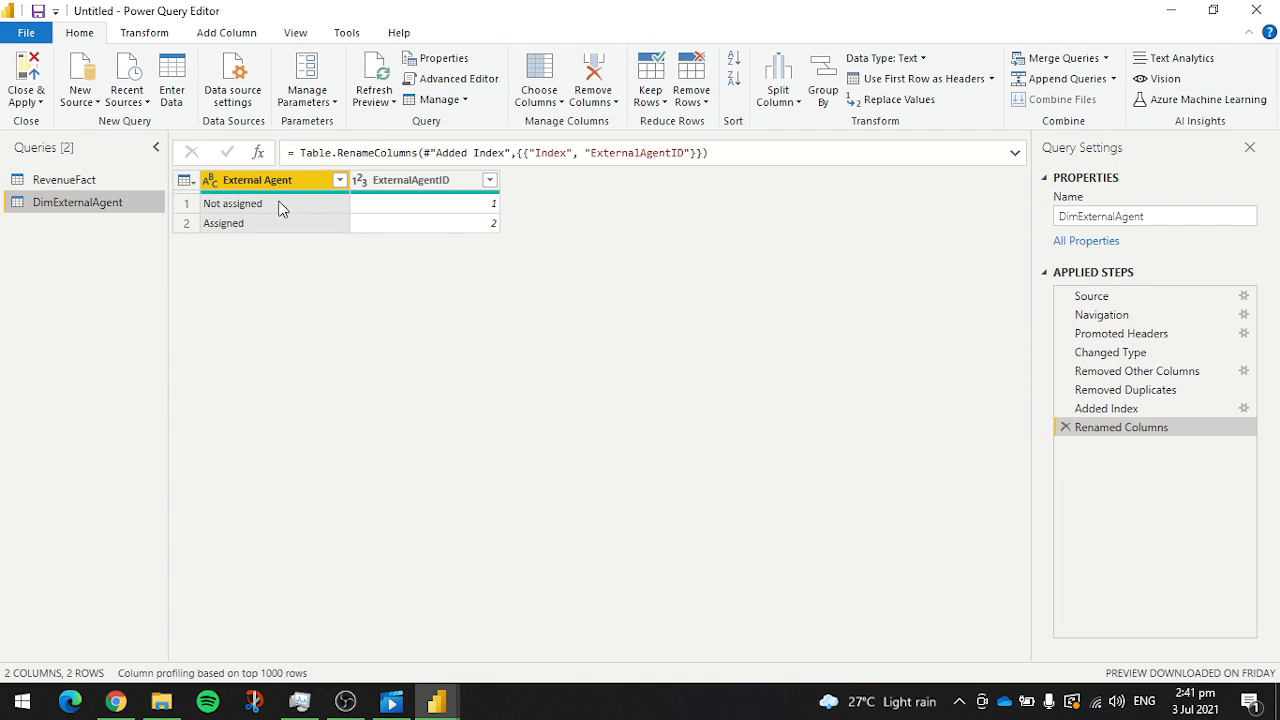
{"action": "left_click", "coordinate": [70, 179]}
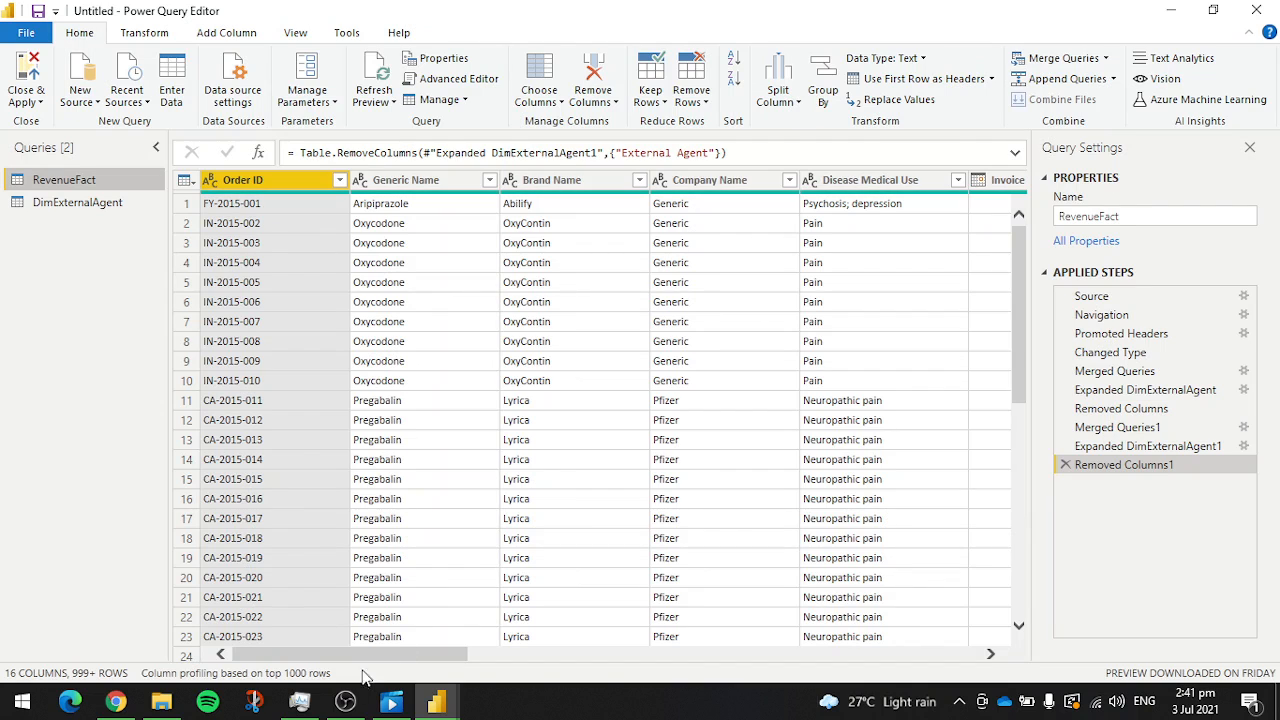
{"action": "left_click", "coordinate": [345, 701]}
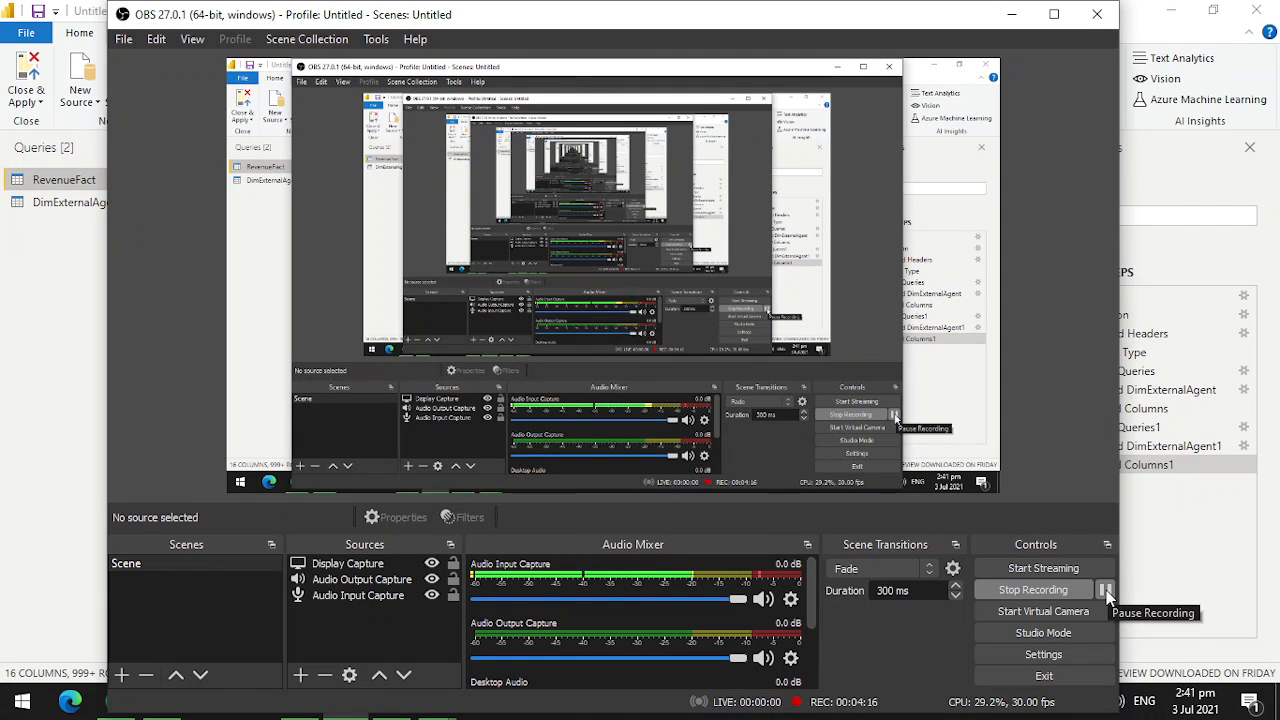
{"action": "left_click", "coordinate": [1106, 592]}
{"action": "left_click", "coordinate": [63, 403]}
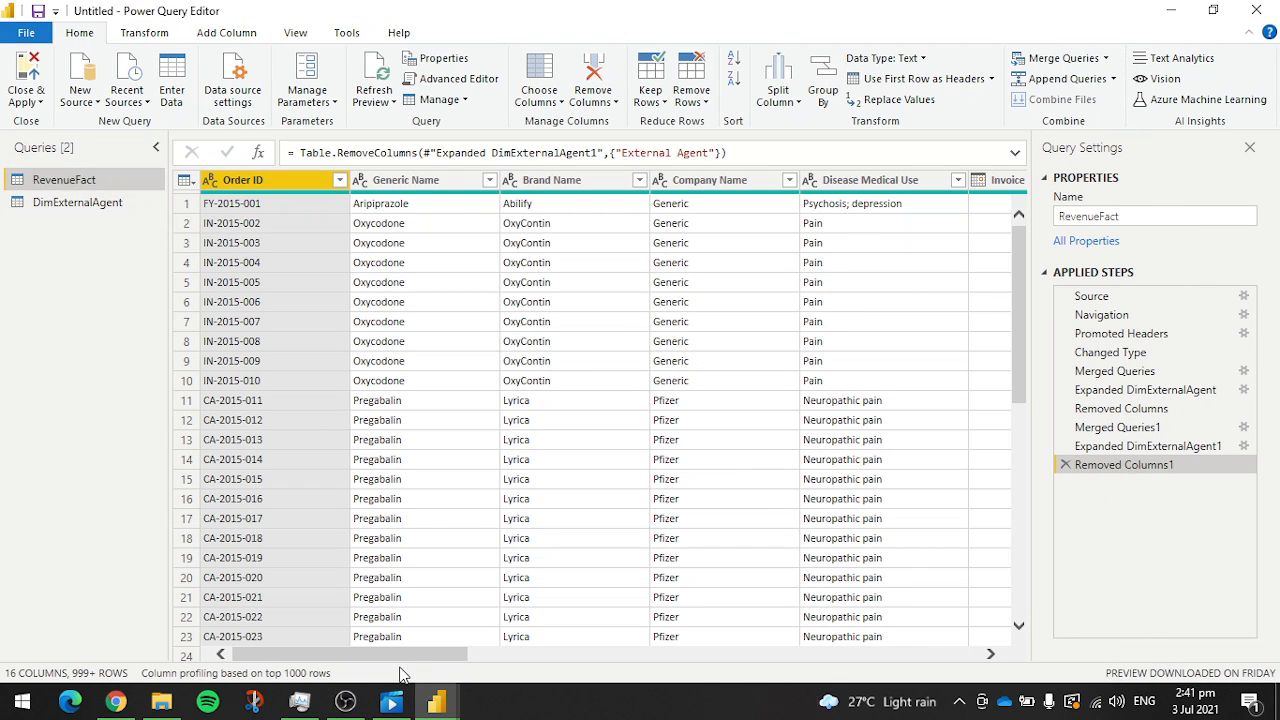
Create a blank query and replace its default code with the copied date-table function script in the Advanced Editor
{"action": "left_click", "coordinate": [80, 100]}
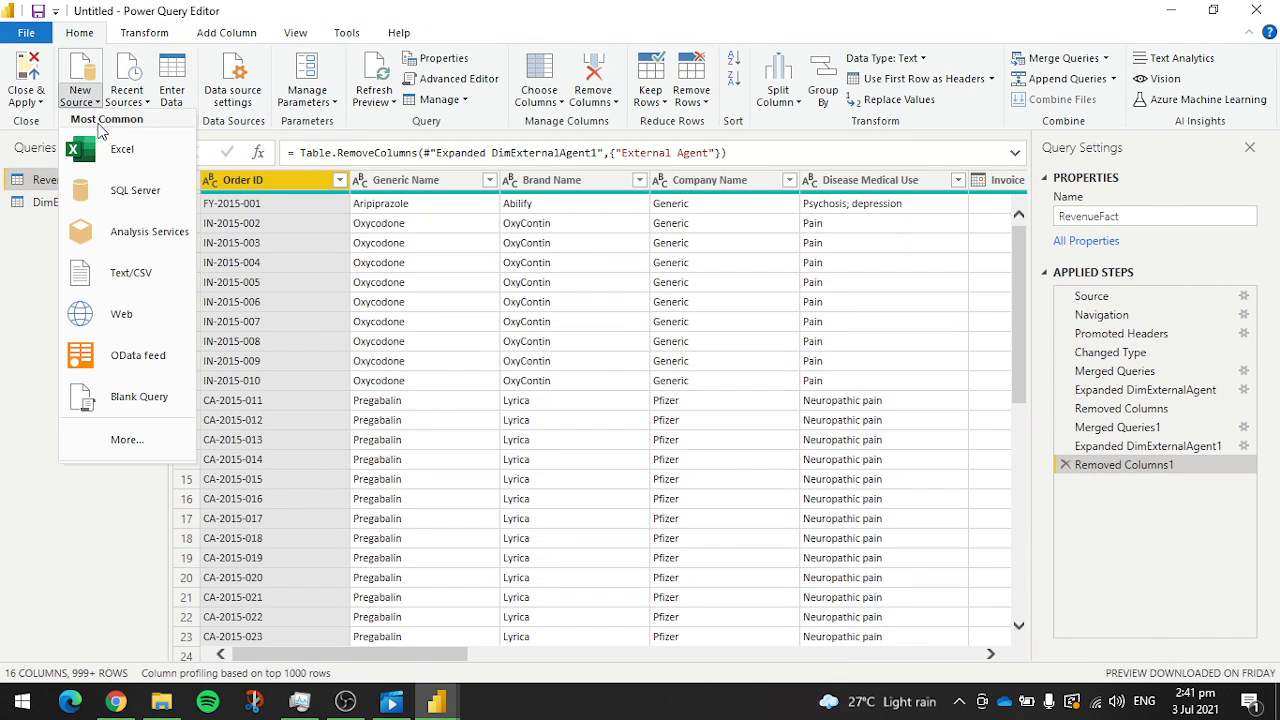
{"action": "left_click", "coordinate": [137, 402]}
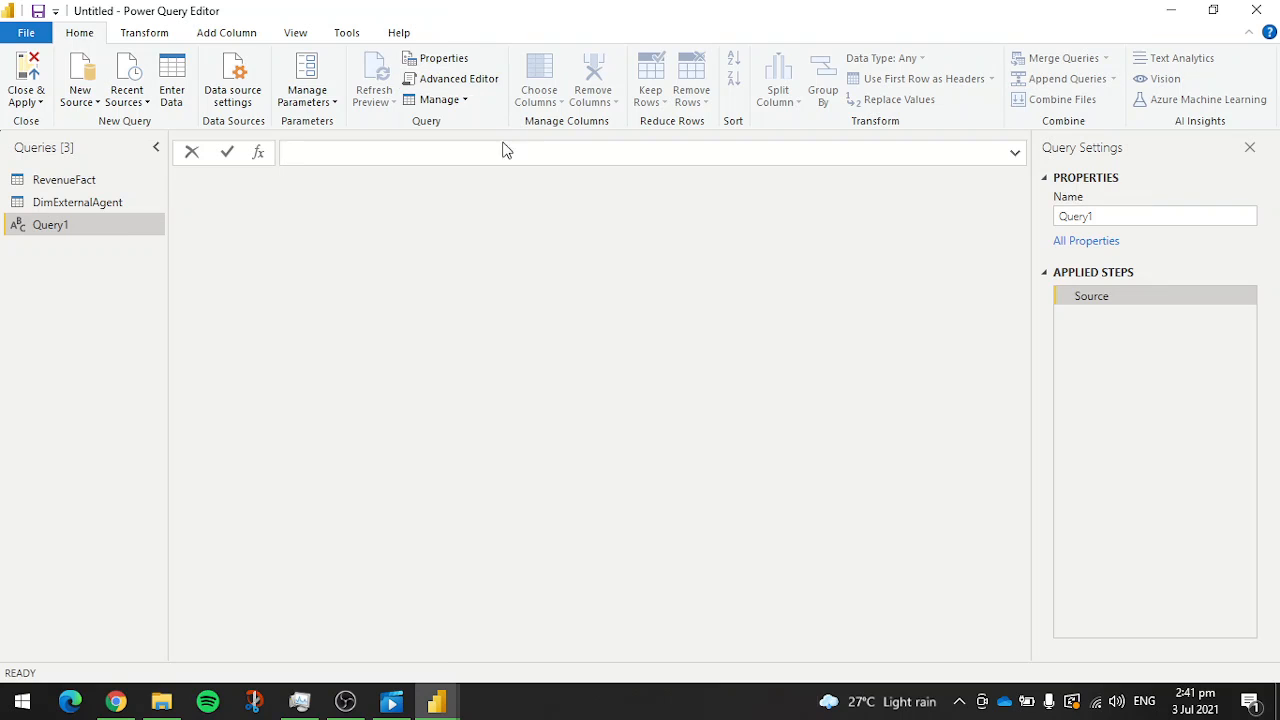
{"action": "left_click", "coordinate": [468, 79]}
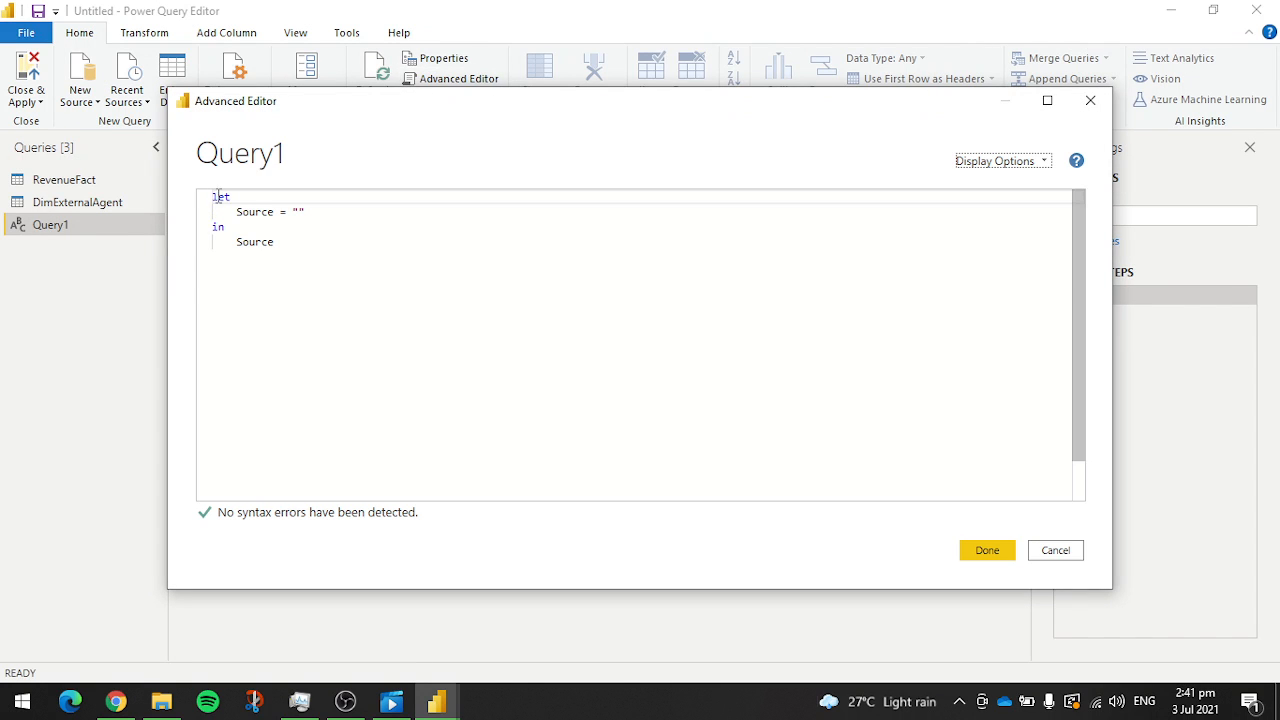
{"action": "left_click_drag", "start_coordinate": [213, 194], "coordinate": [336, 255]}
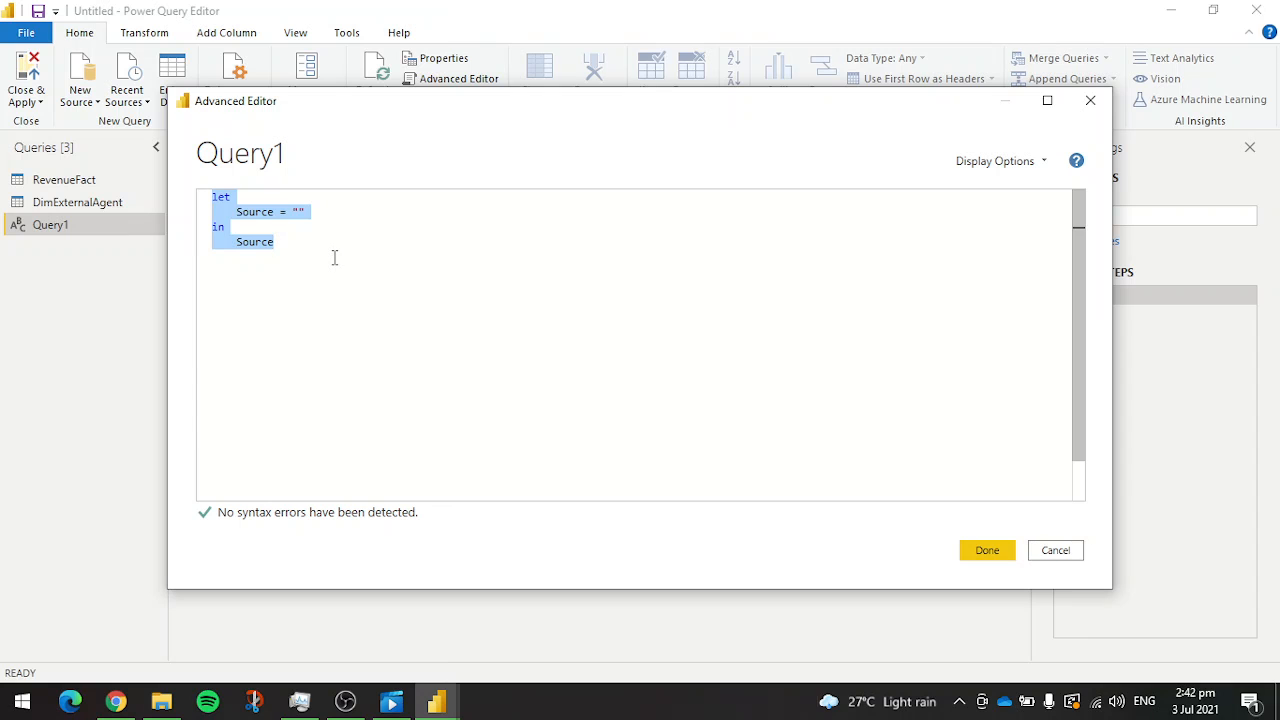
{"action": "key", "text": "Delete"}
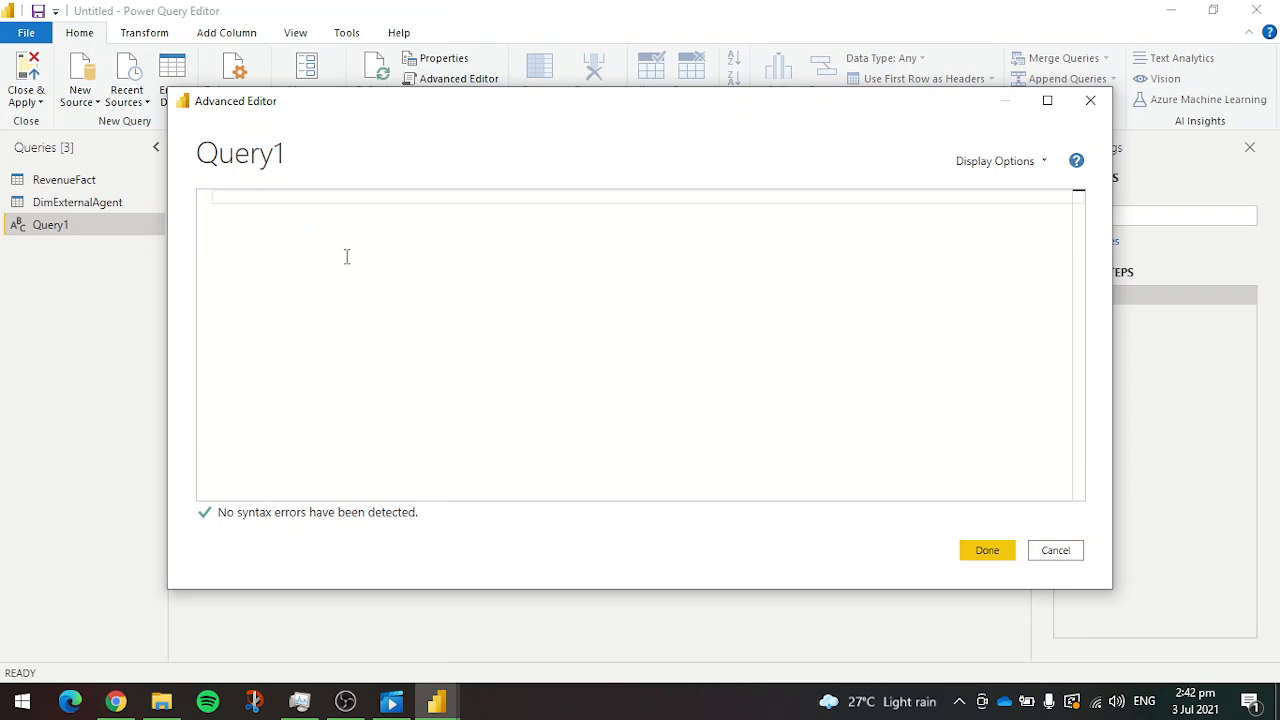
{"action": "key", "text": "ctrl+v"}
Review the pasted CreateDateTable script from start to end and save it to the query
{"action": "scroll", "coordinate": [448, 369], "scroll_direction": "up", "scroll_amount": 15}
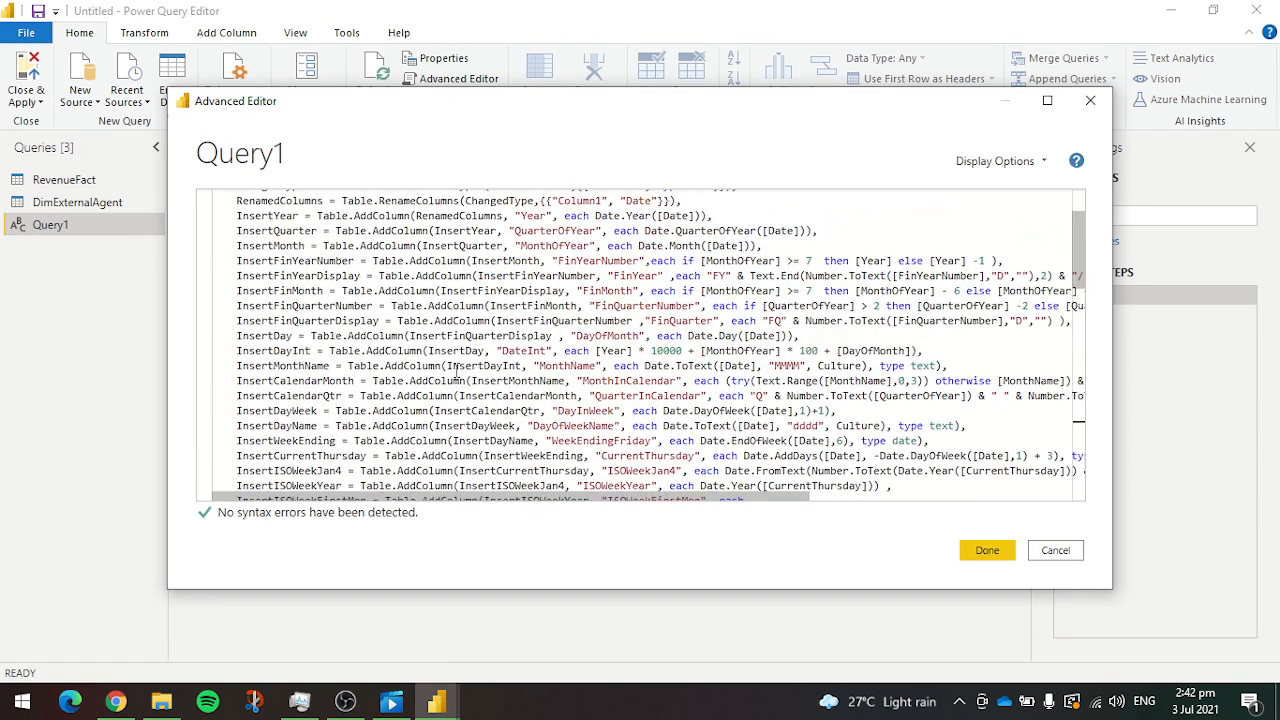
{"action": "scroll", "coordinate": [465, 363], "scroll_direction": "down", "scroll_amount": 3}
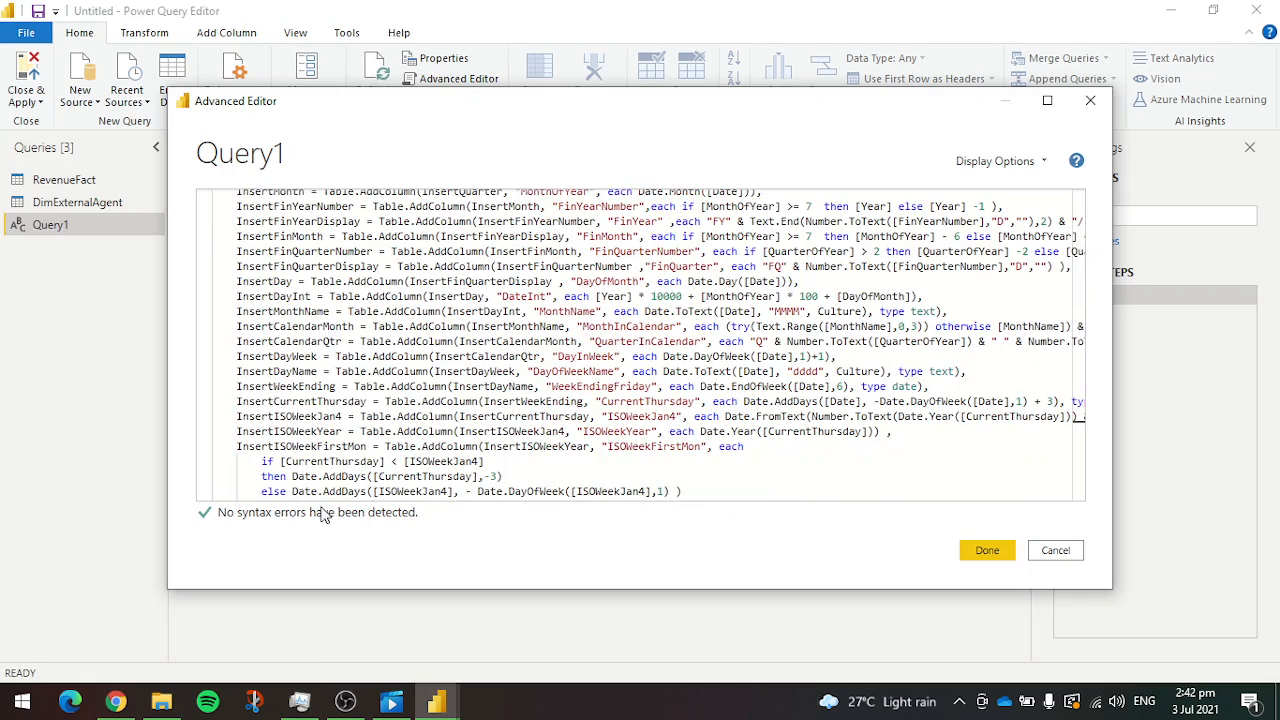
{"action": "scroll", "coordinate": [449, 369], "scroll_direction": "down", "scroll_amount": 16}
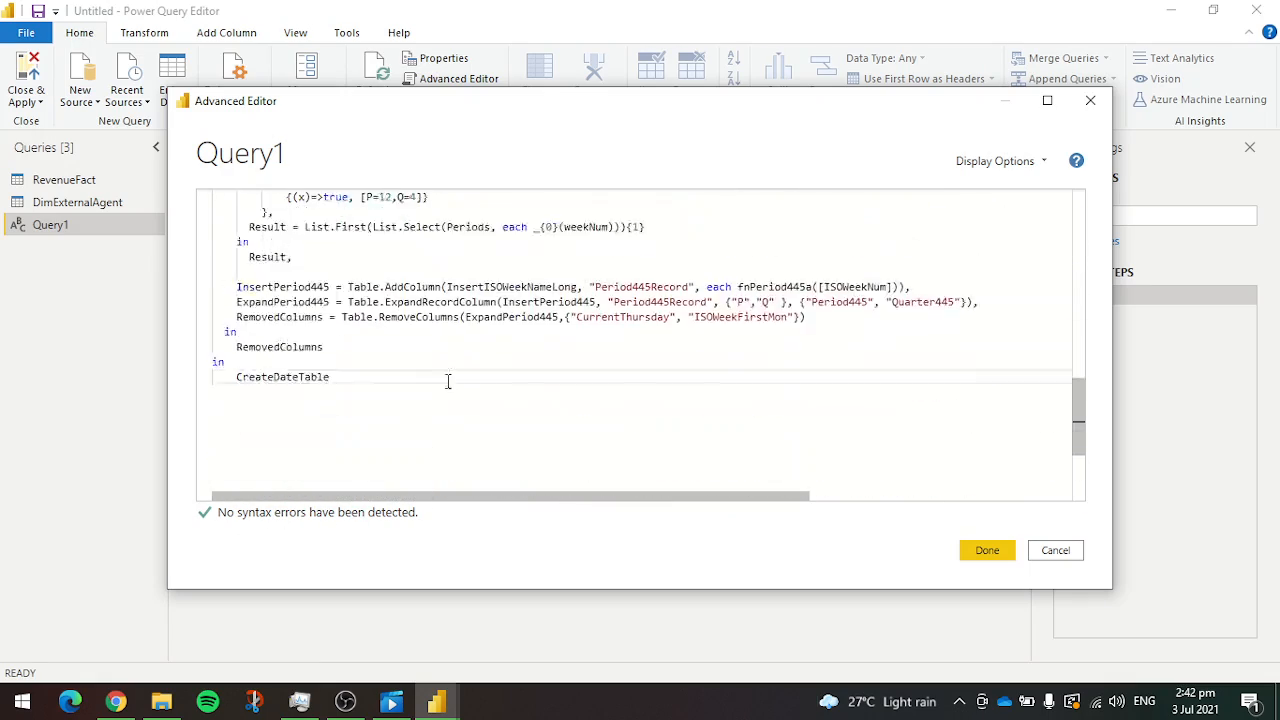
{"action": "scroll", "coordinate": [449, 380], "scroll_direction": "up", "scroll_amount": 5}
{"action": "scroll", "coordinate": [540, 378], "scroll_direction": "up", "scroll_amount": 10}
{"action": "scroll", "coordinate": [541, 377], "scroll_direction": "down", "scroll_amount": 15}
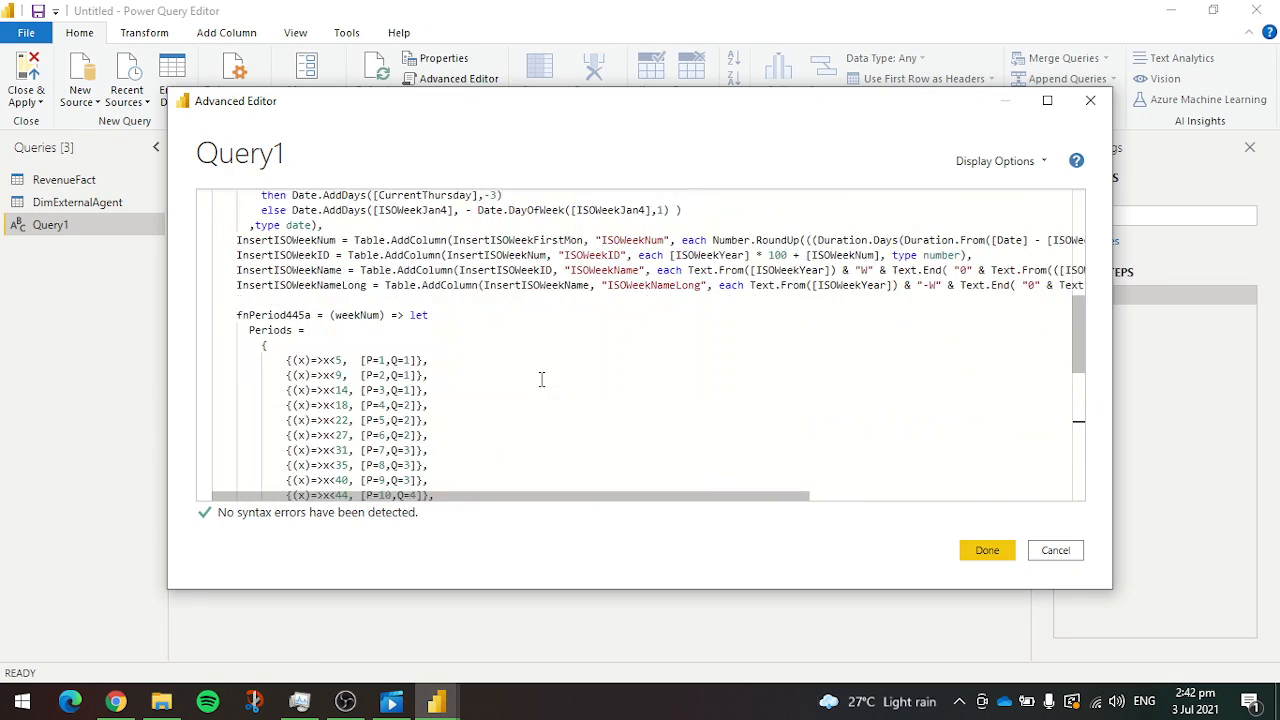
{"action": "left_click", "coordinate": [978, 553]}
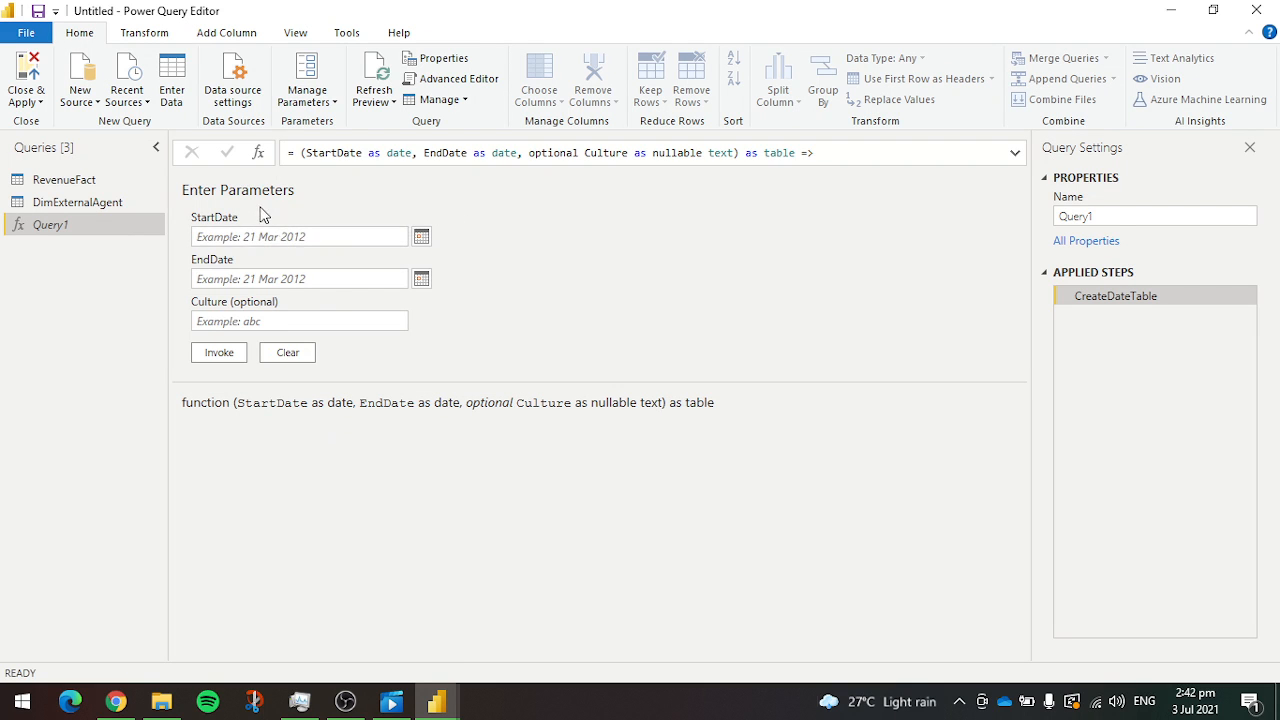
Examine the Invoice date column in RevenueFact to determine the date range the date table has to cover
{"action": "left_click", "coordinate": [72, 181]}
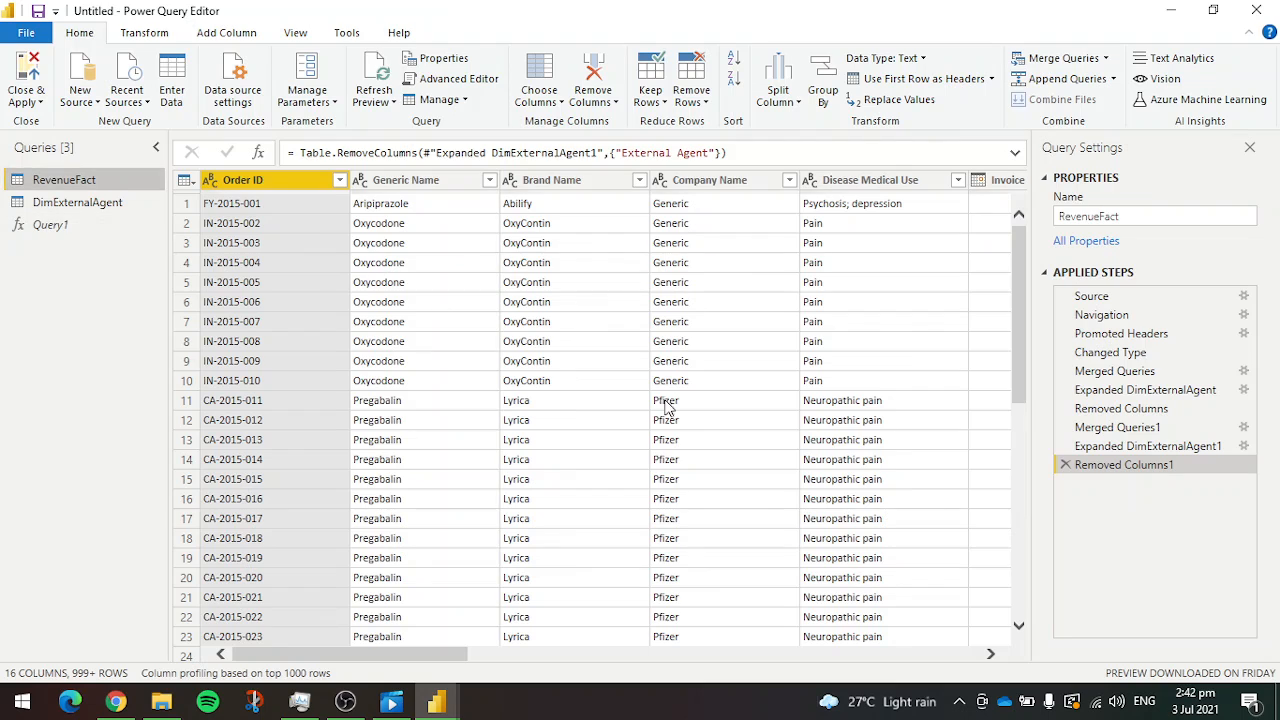
{"action": "left_click_drag", "start_coordinate": [393, 652], "coordinate": [551, 654]}
{"action": "scroll", "coordinate": [570, 510], "scroll_direction": "down", "scroll_amount": 18}
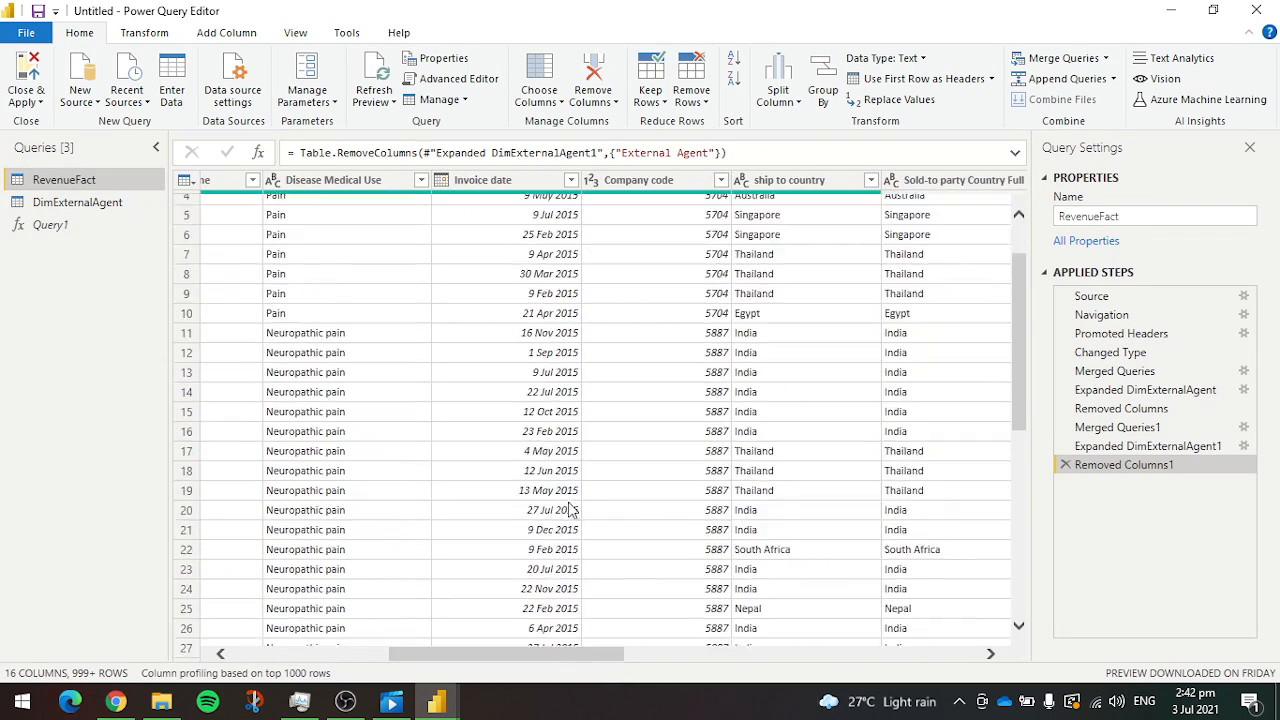
{"action": "scroll", "coordinate": [570, 510], "scroll_direction": "down", "scroll_amount": 20}
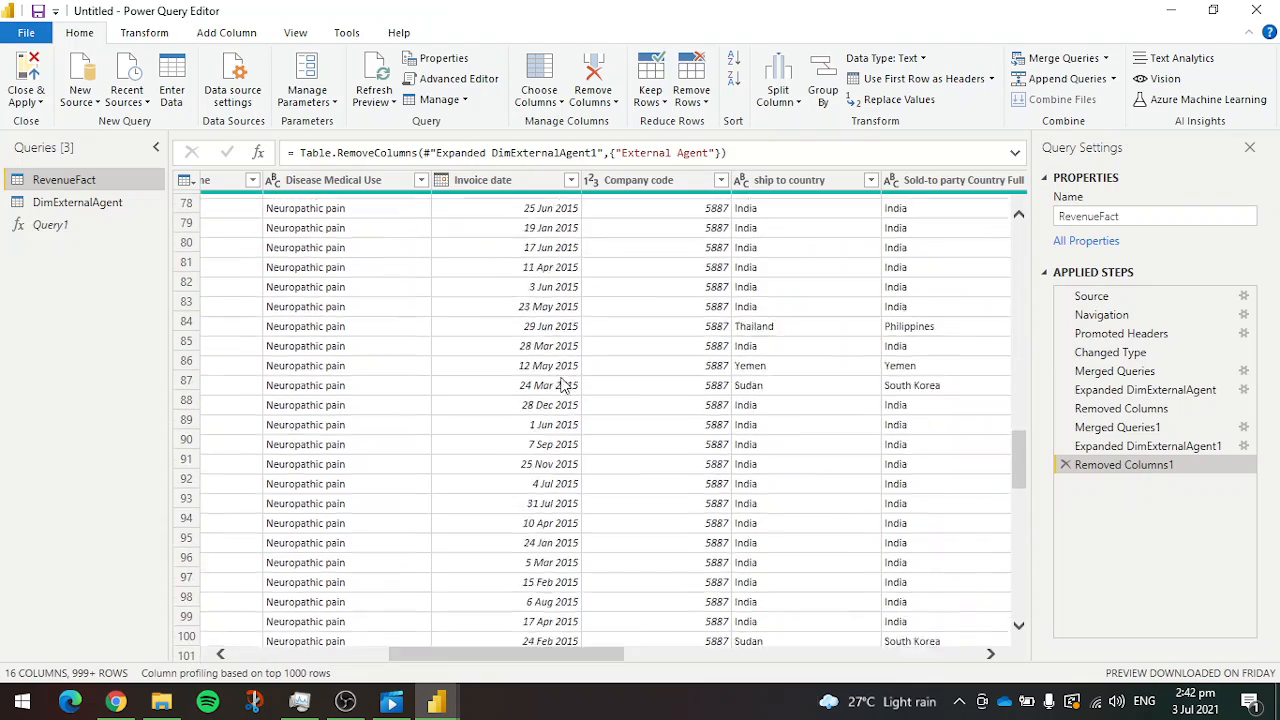
{"action": "scroll", "coordinate": [562, 391], "scroll_direction": "down", "scroll_amount": 13}
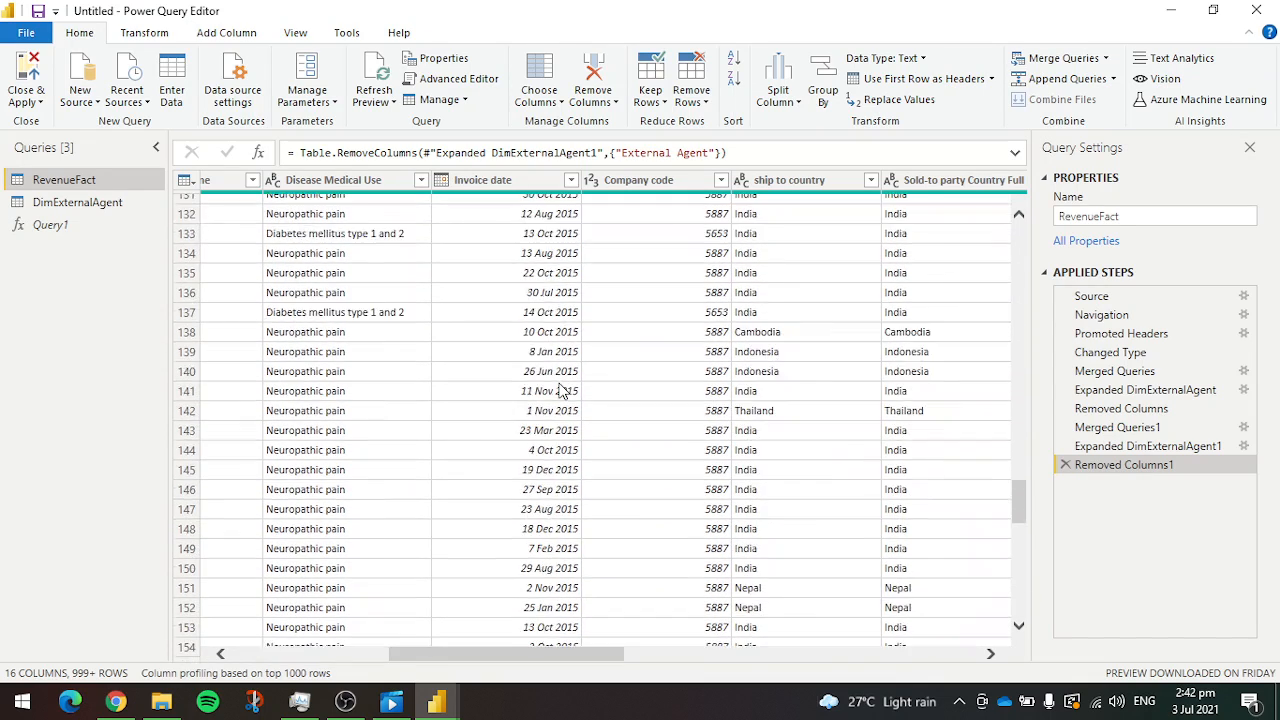
{"action": "scroll", "coordinate": [567, 493], "scroll_direction": "down", "scroll_amount": 5}
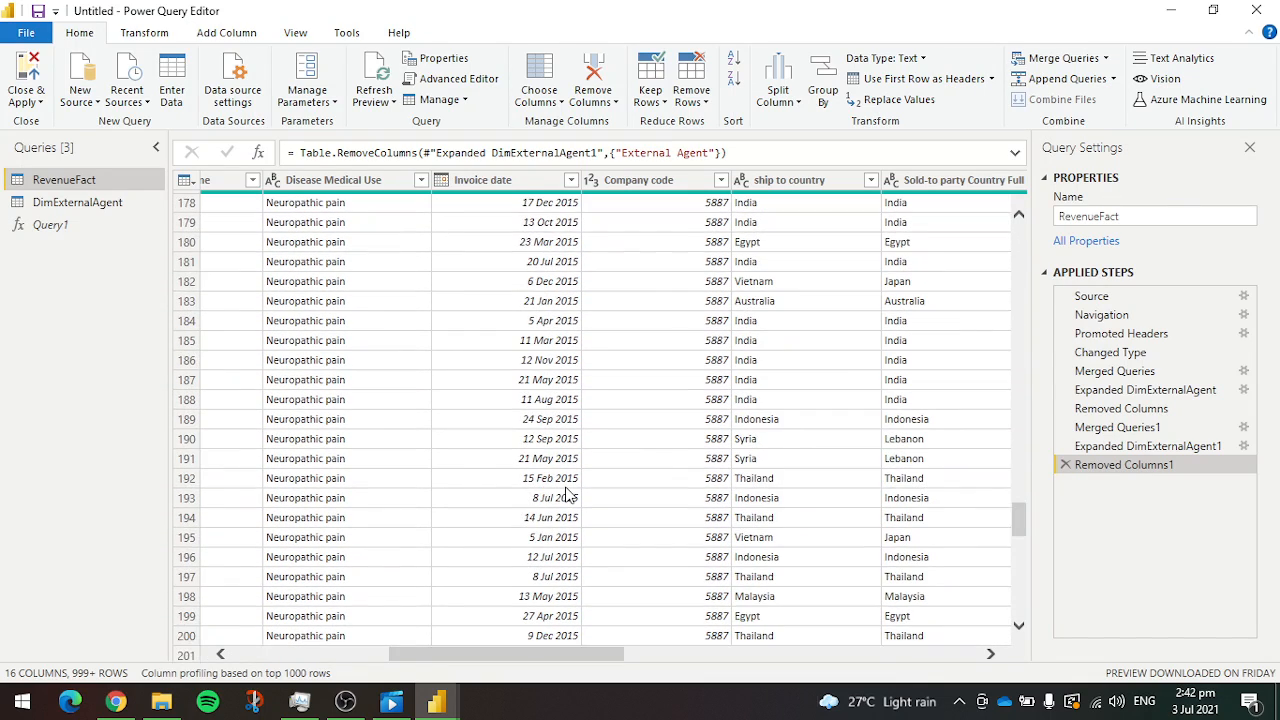
{"action": "scroll", "coordinate": [570, 440], "scroll_direction": "up", "scroll_amount": 16}
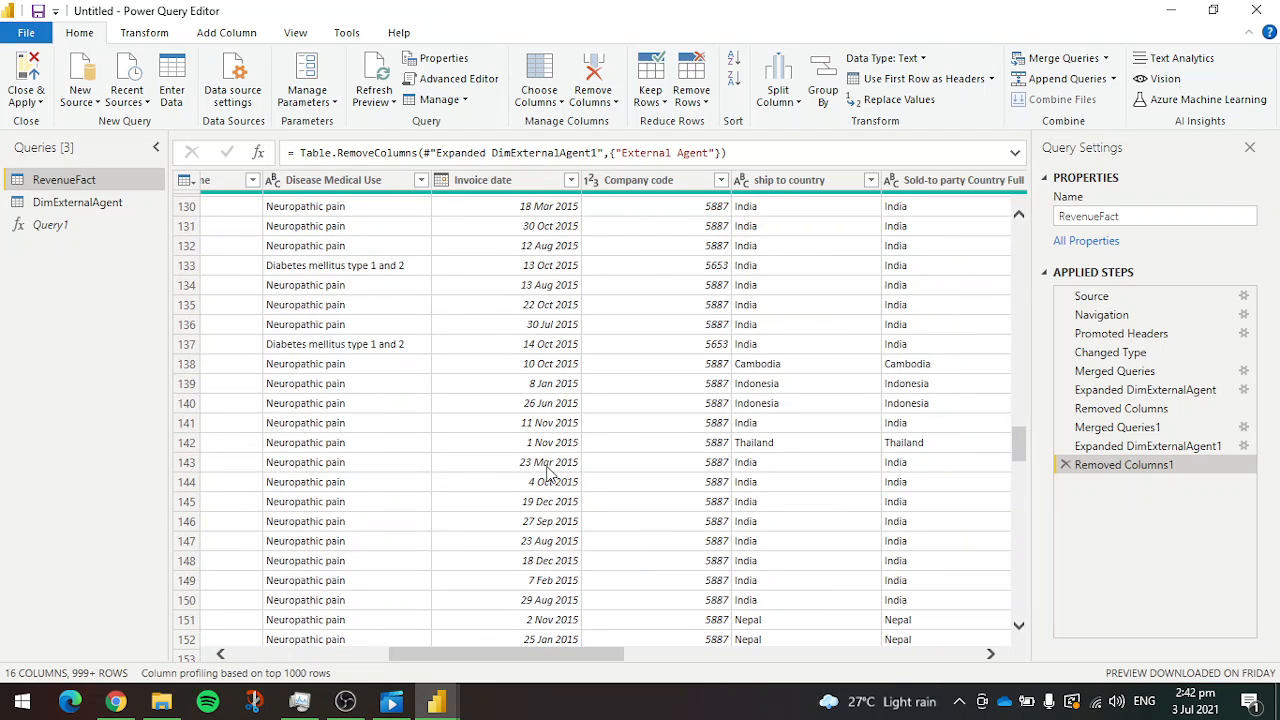
{"action": "scroll", "coordinate": [548, 432], "scroll_direction": "down", "scroll_amount": 5}
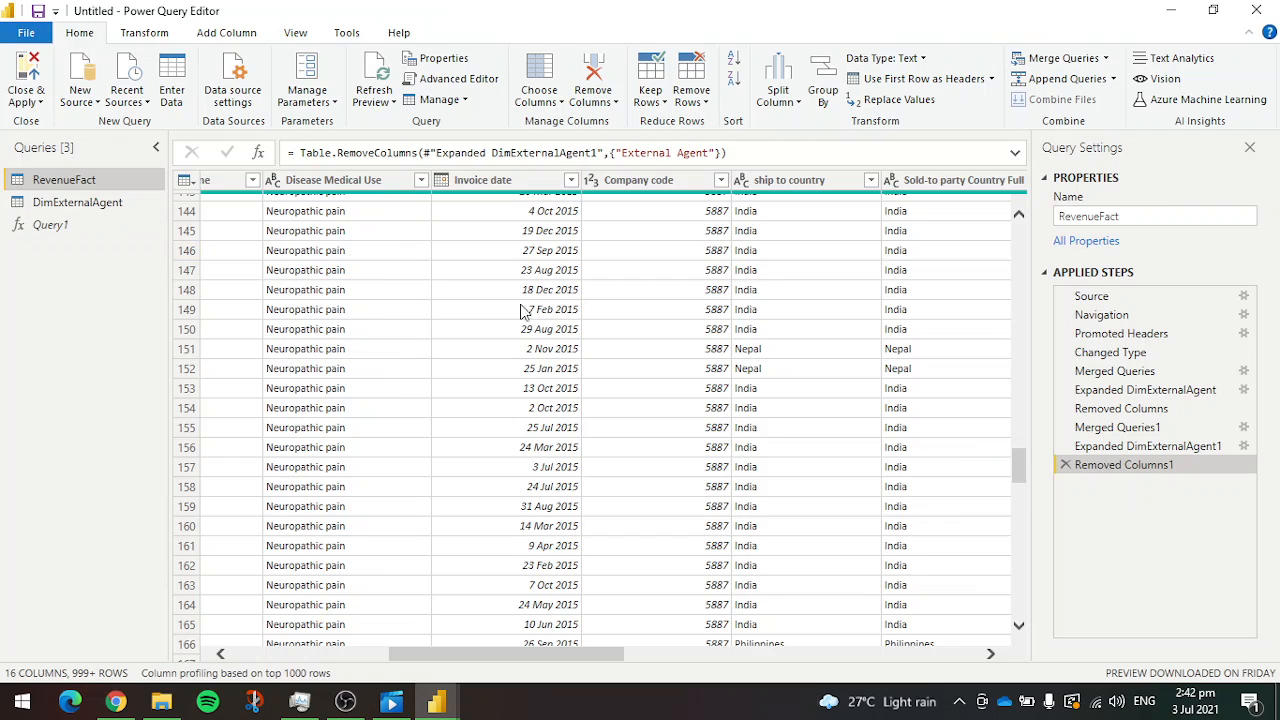
Invoke the Query1 date function with StartDate 01/01/2015 and EndDate 31/12/2015, leaving Culture empty
{"action": "left_click", "coordinate": [36, 228]}
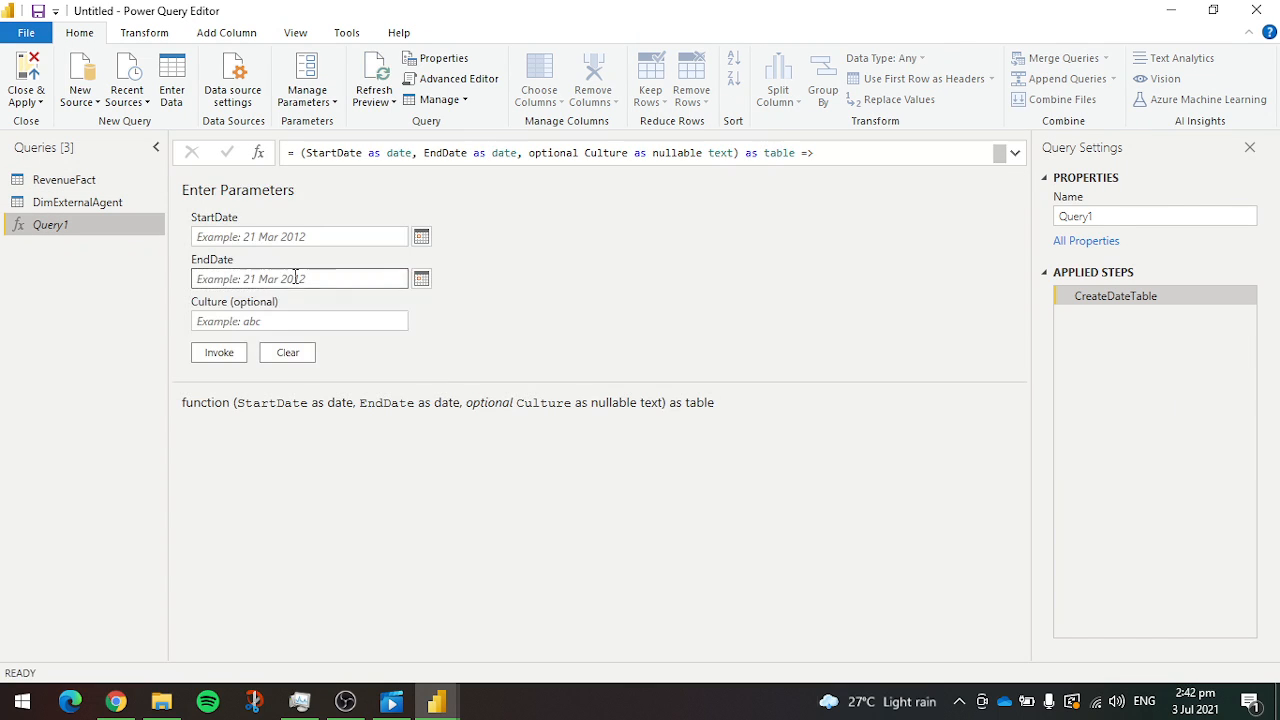
{"action": "left_click", "coordinate": [308, 234]}
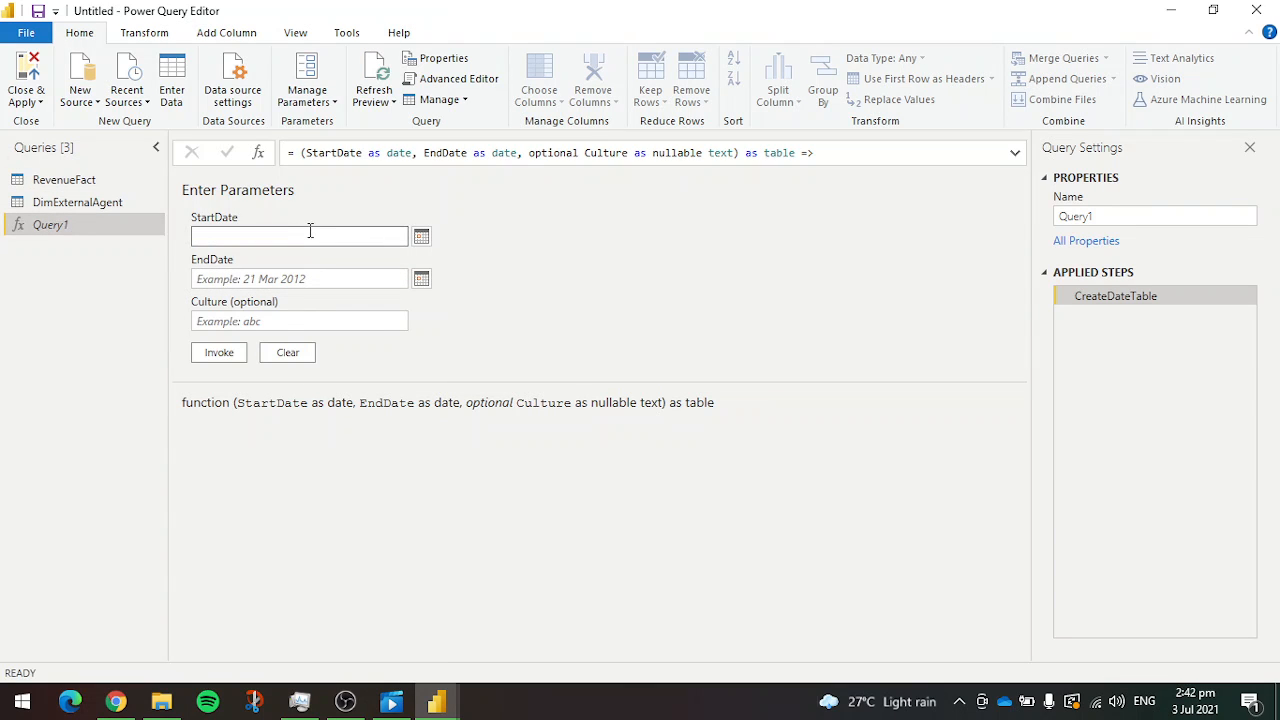
{"action": "type", "text": "01/01/2015"}
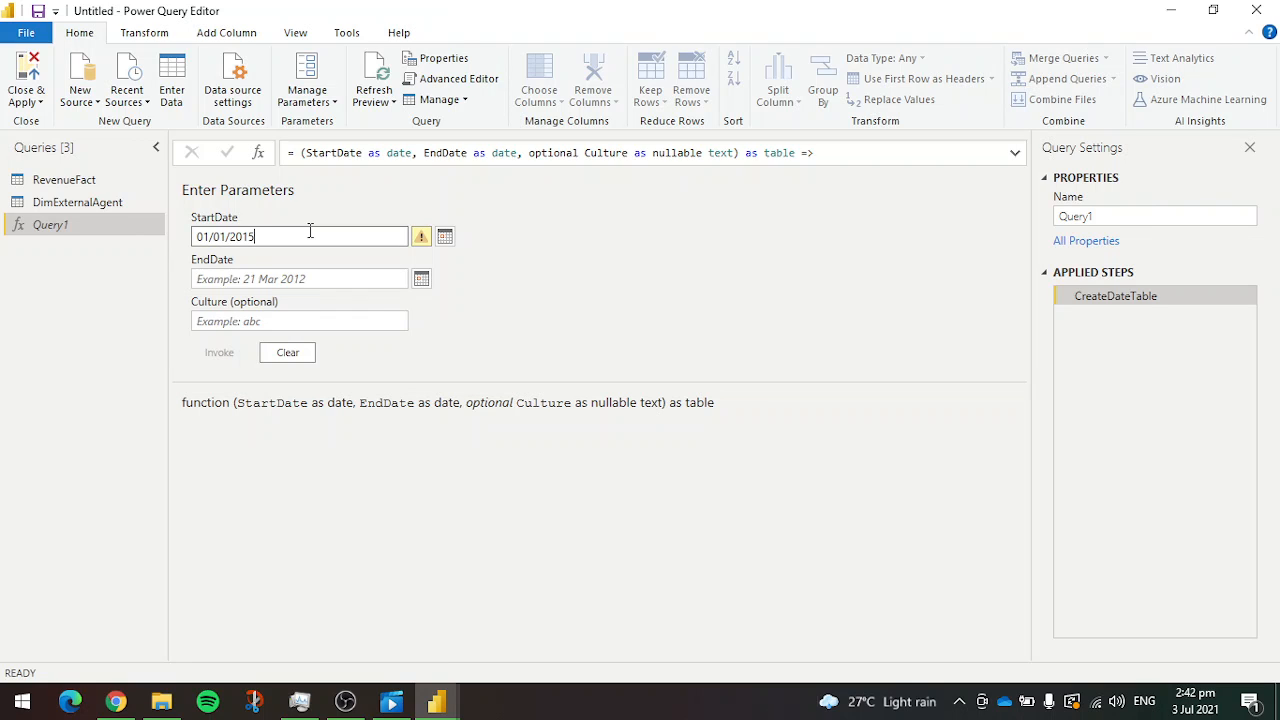
{"action": "left_click", "coordinate": [342, 278]}
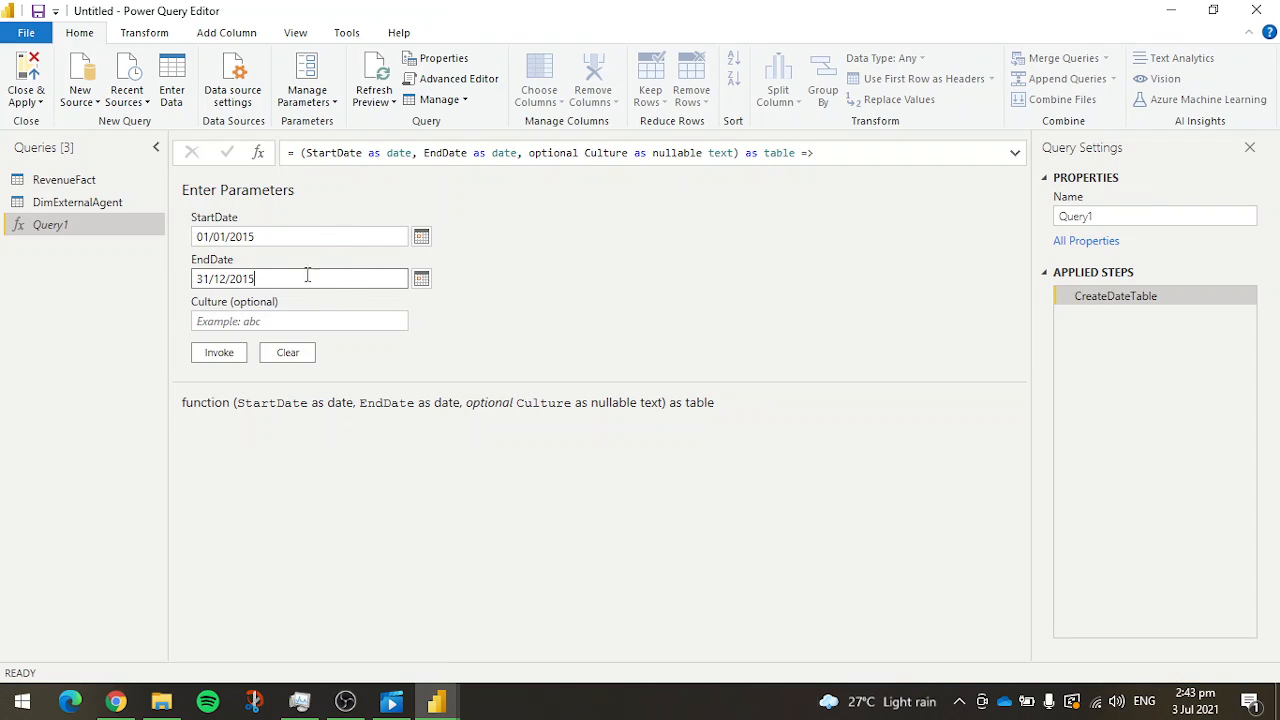
{"action": "left_click", "coordinate": [217, 354]}
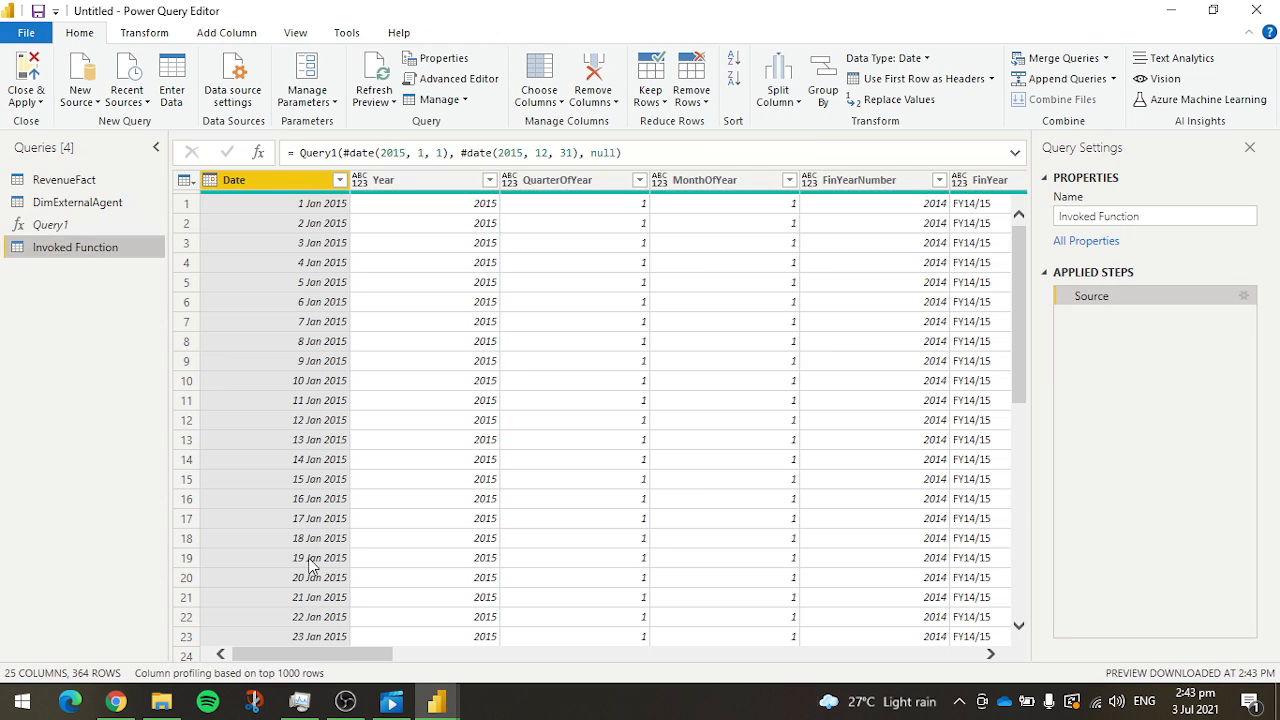
Look over the generated date table and rename the Invoked Function query as DimDate
{"action": "left_click_drag", "start_coordinate": [318, 652], "coordinate": [310, 604]}
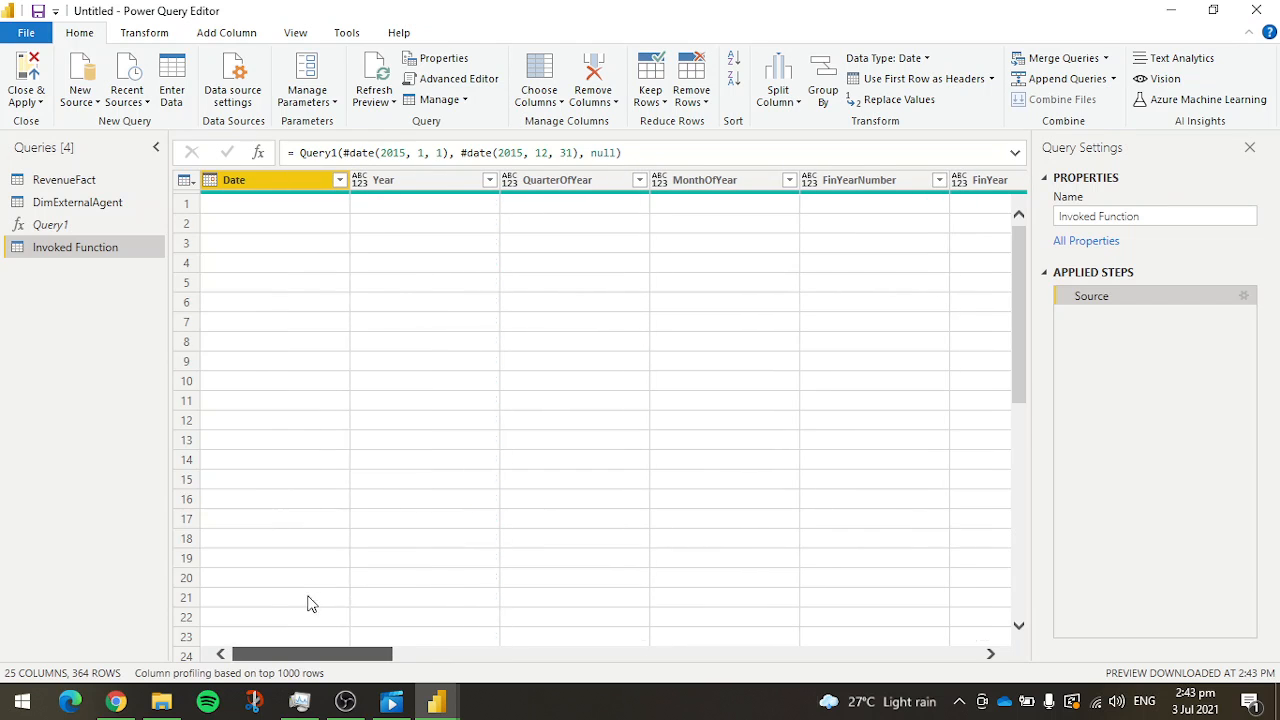
{"action": "scroll", "coordinate": [437, 501], "scroll_direction": "down", "scroll_amount": 8}
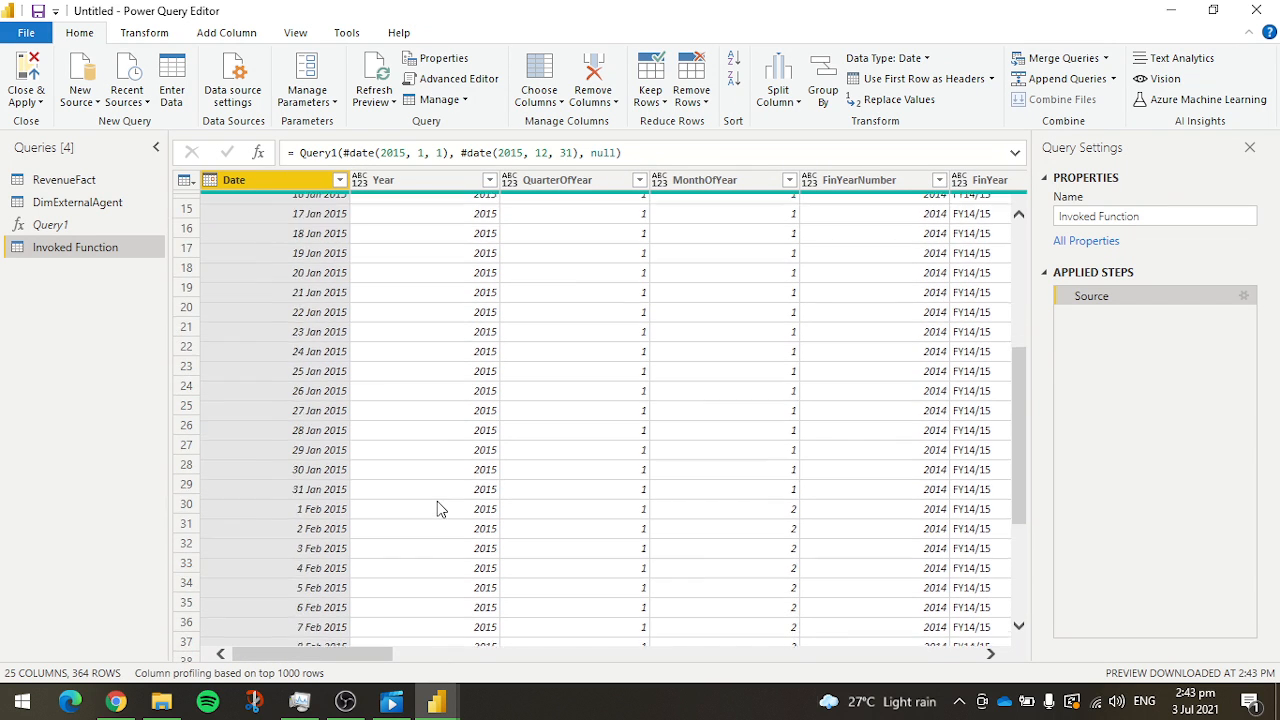
{"action": "scroll", "coordinate": [505, 465], "scroll_direction": "up", "scroll_amount": 5}
{"action": "scroll", "coordinate": [505, 465], "scroll_direction": "up", "scroll_amount": 3}
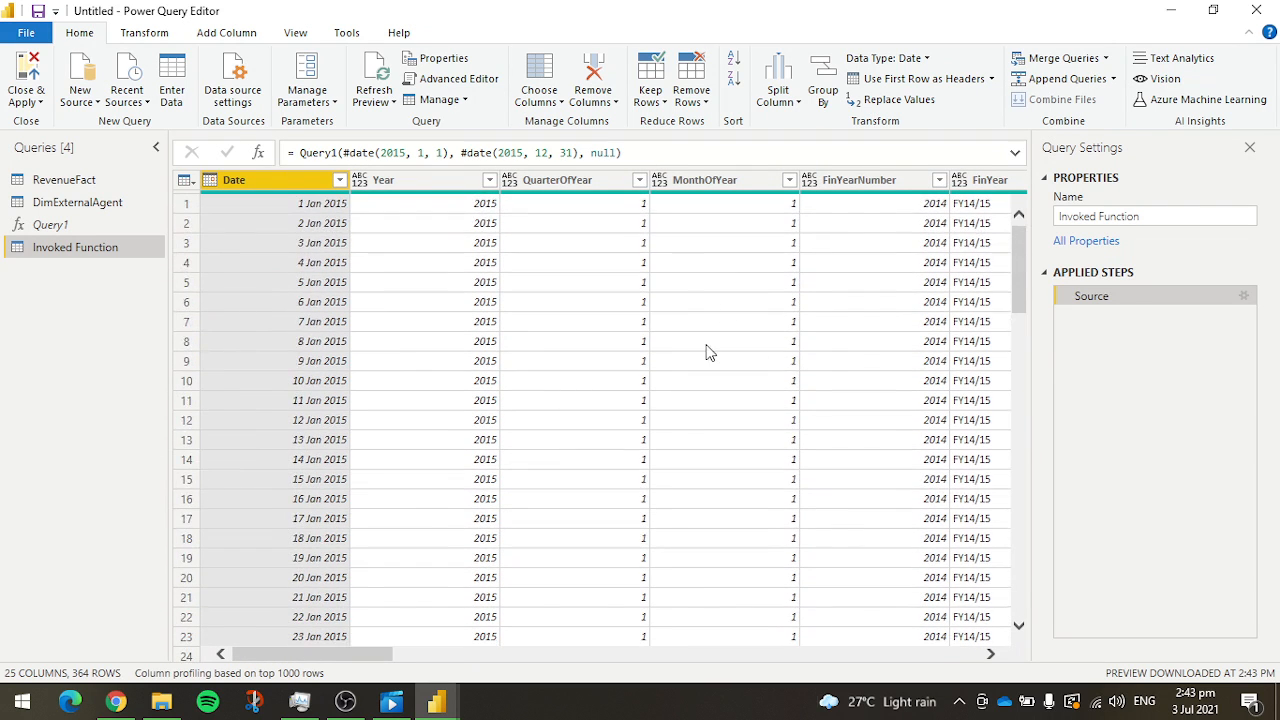
{"action": "double_click", "coordinate": [1145, 223]}
{"action": "key", "text": "ctrl+a"}
{"action": "key", "text": "BackSpace"}
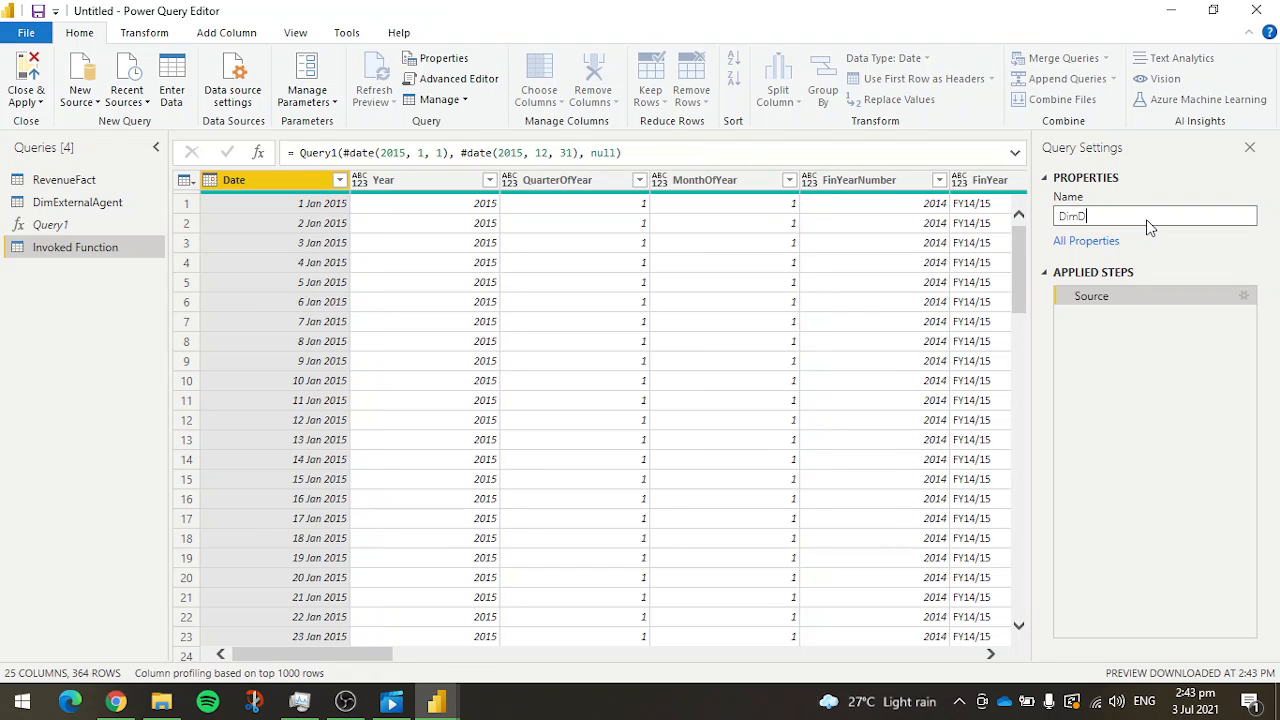
{"action": "type", "text": "DimDate"}
{"action": "key", "text": "Return"}
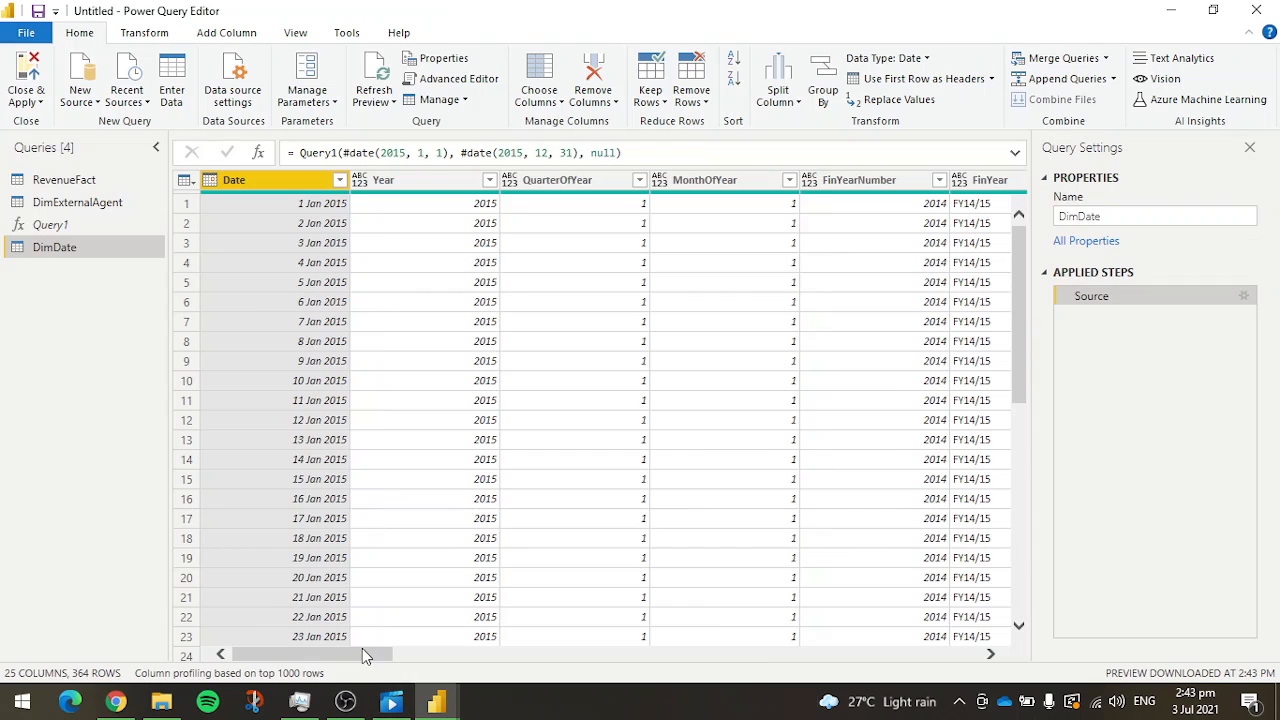
Check the queries, close the Power Query Editor and apply all changes to load the tables into the report
{"action": "mouse_move", "coordinate": [363, 652]}
{"action": "left_mouse_down"}
{"action": "mouse_move", "coordinate": [960, 664]}
{"action": "mouse_move", "coordinate": [700, 664]}
{"action": "mouse_move", "coordinate": [366, 634]}
{"action": "left_mouse_up"}
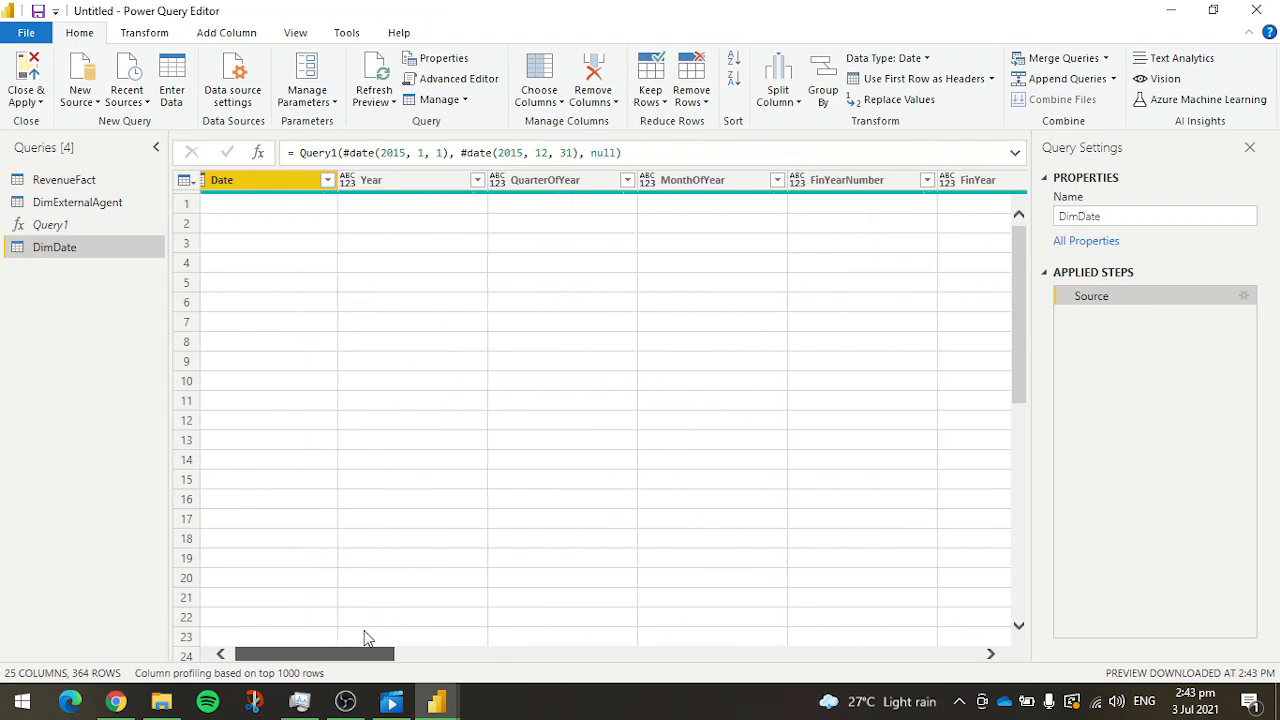
{"action": "left_click", "coordinate": [80, 204]}
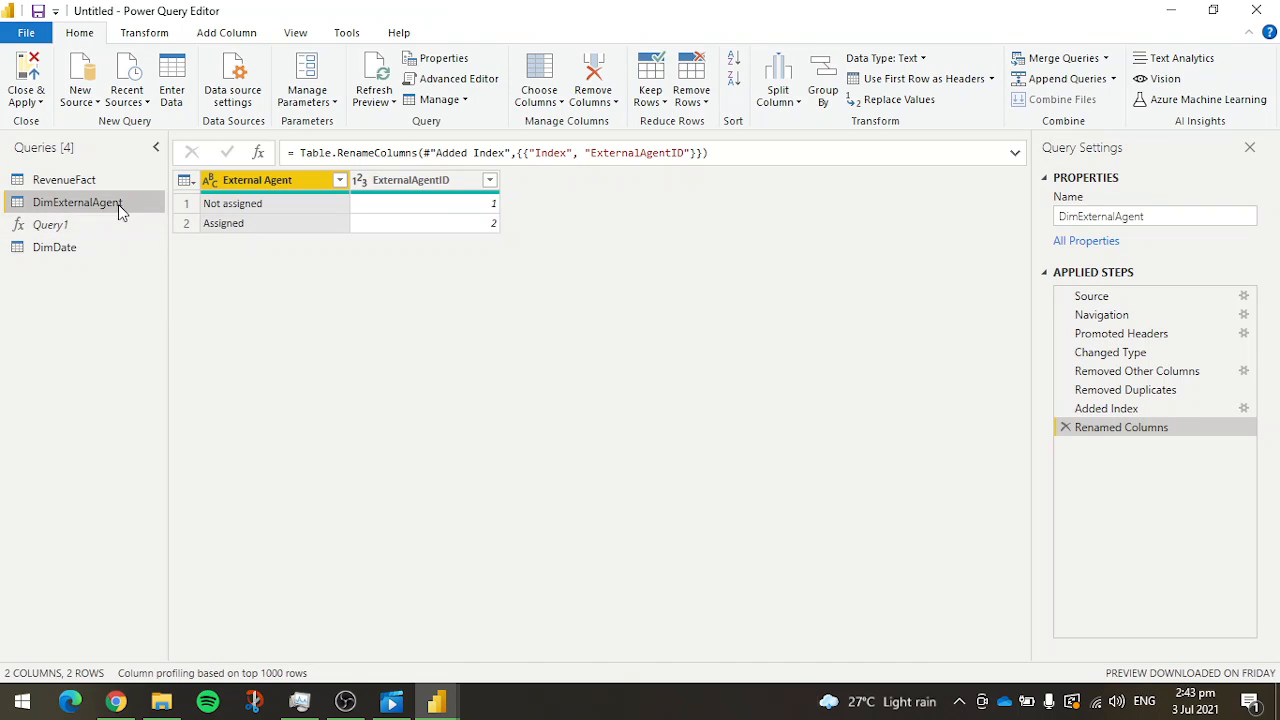
{"action": "left_click", "coordinate": [88, 249]}
{"action": "left_click", "coordinate": [84, 226]}
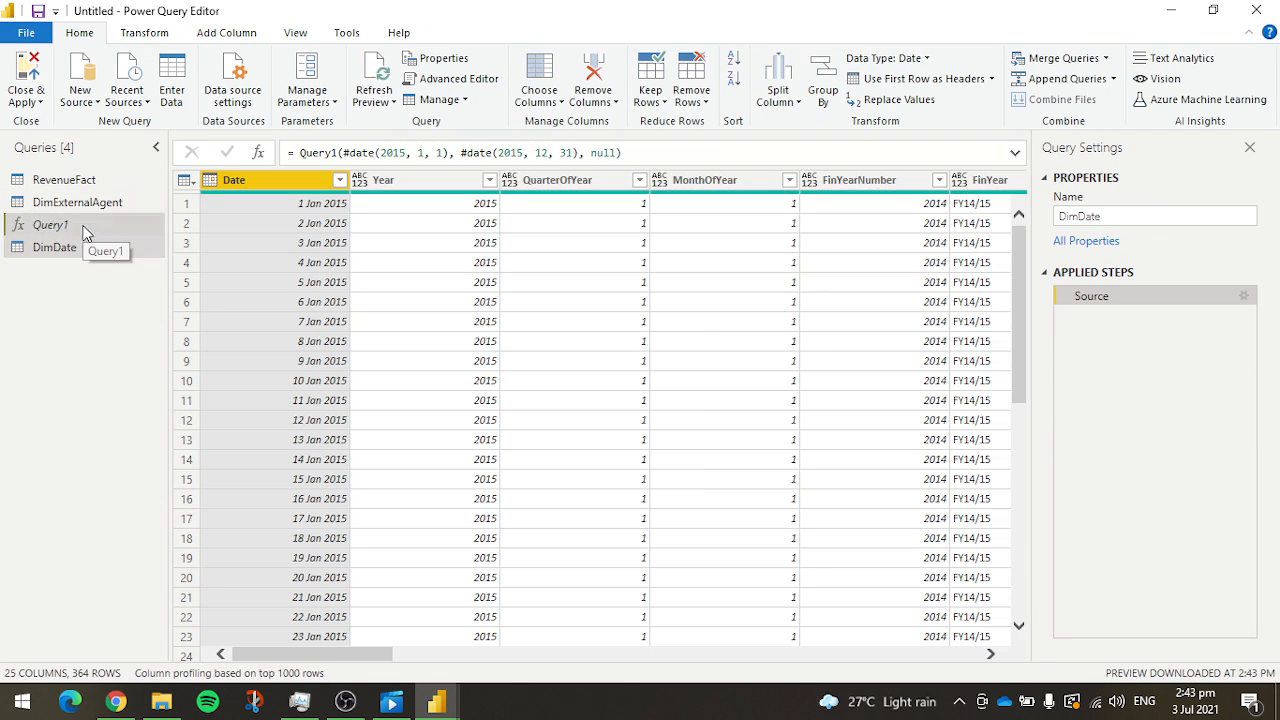
{"action": "left_click", "coordinate": [88, 250]}
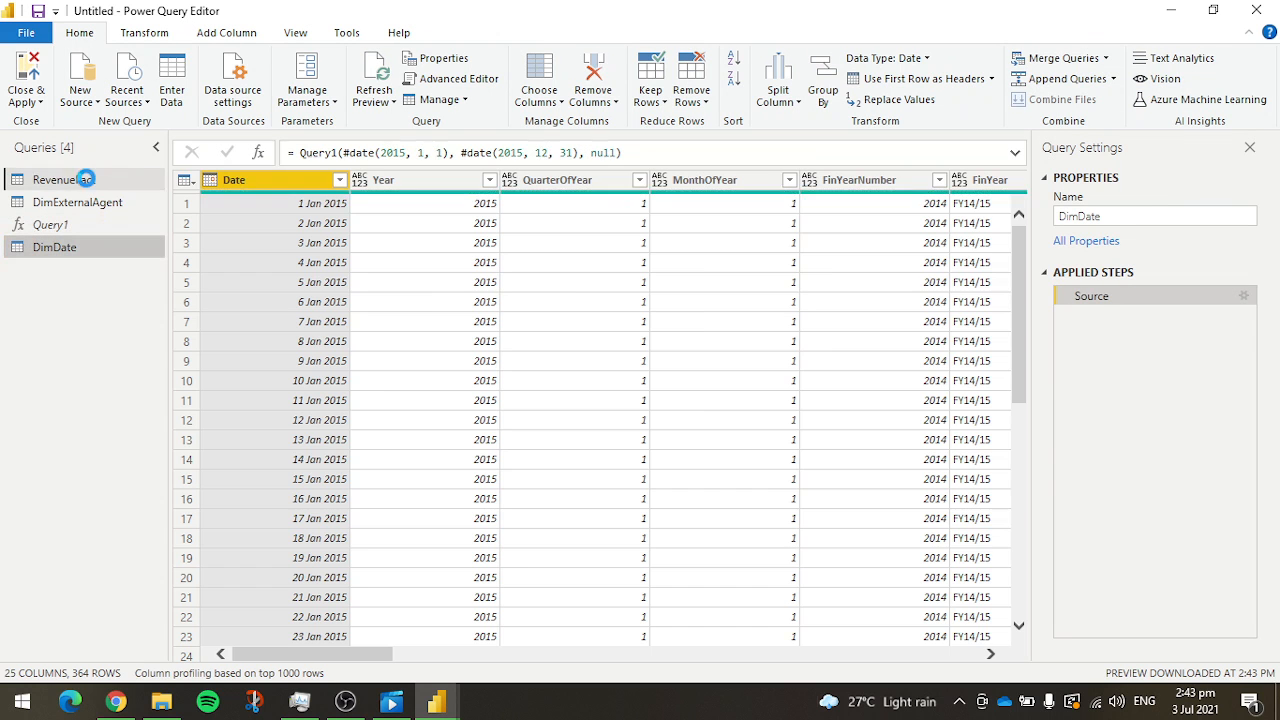
{"action": "left_click", "coordinate": [86, 179]}
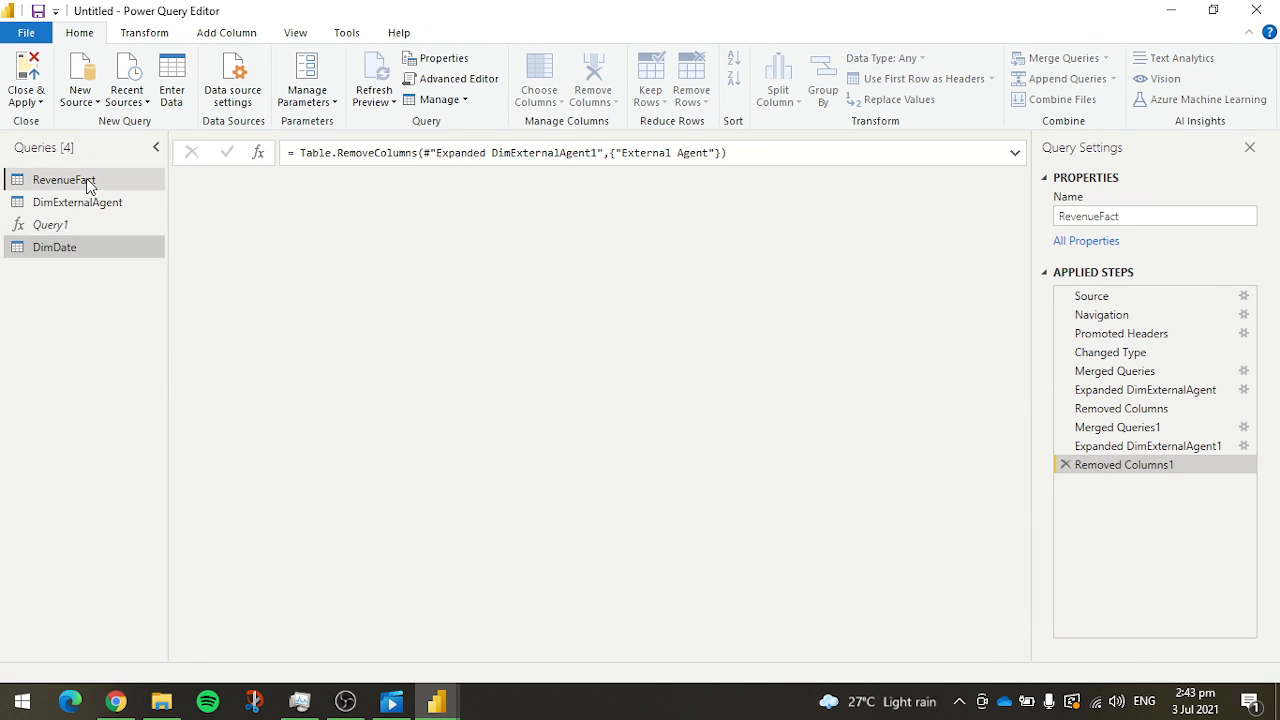
{"action": "left_click", "coordinate": [32, 100]}
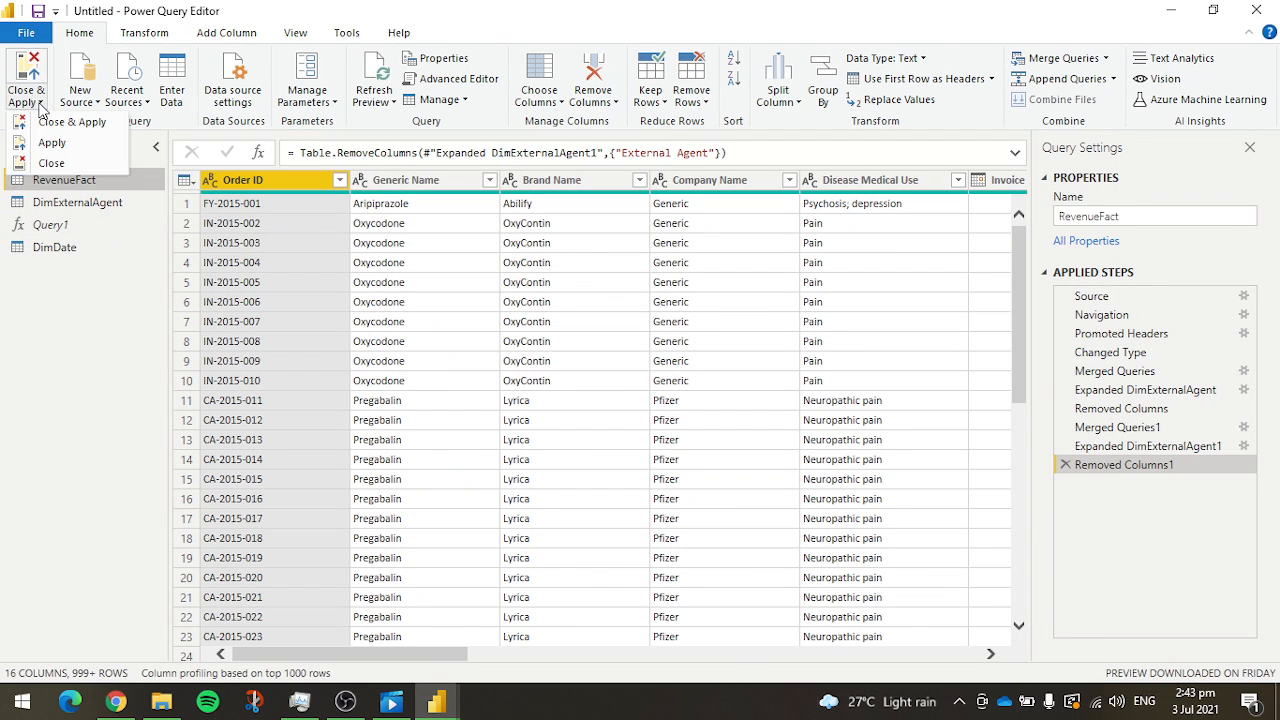
{"action": "left_click", "coordinate": [60, 120]}
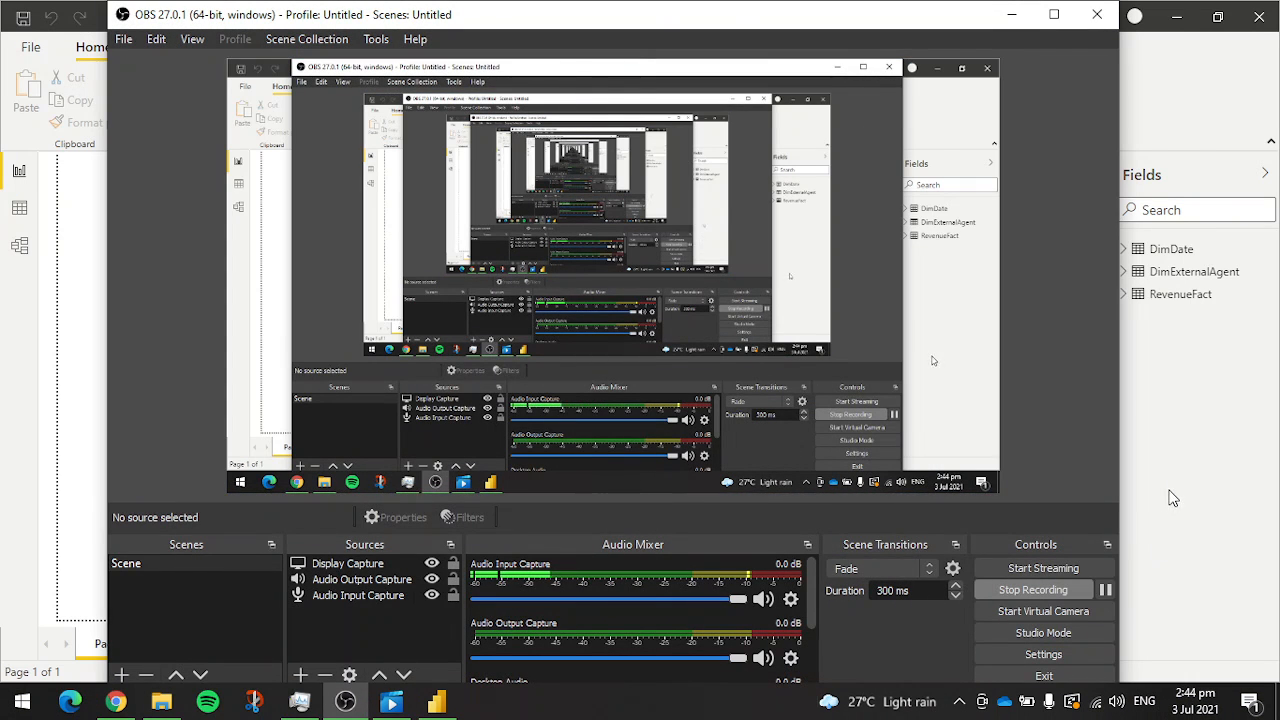
{"action": "left_click", "coordinate": [1173, 498]}
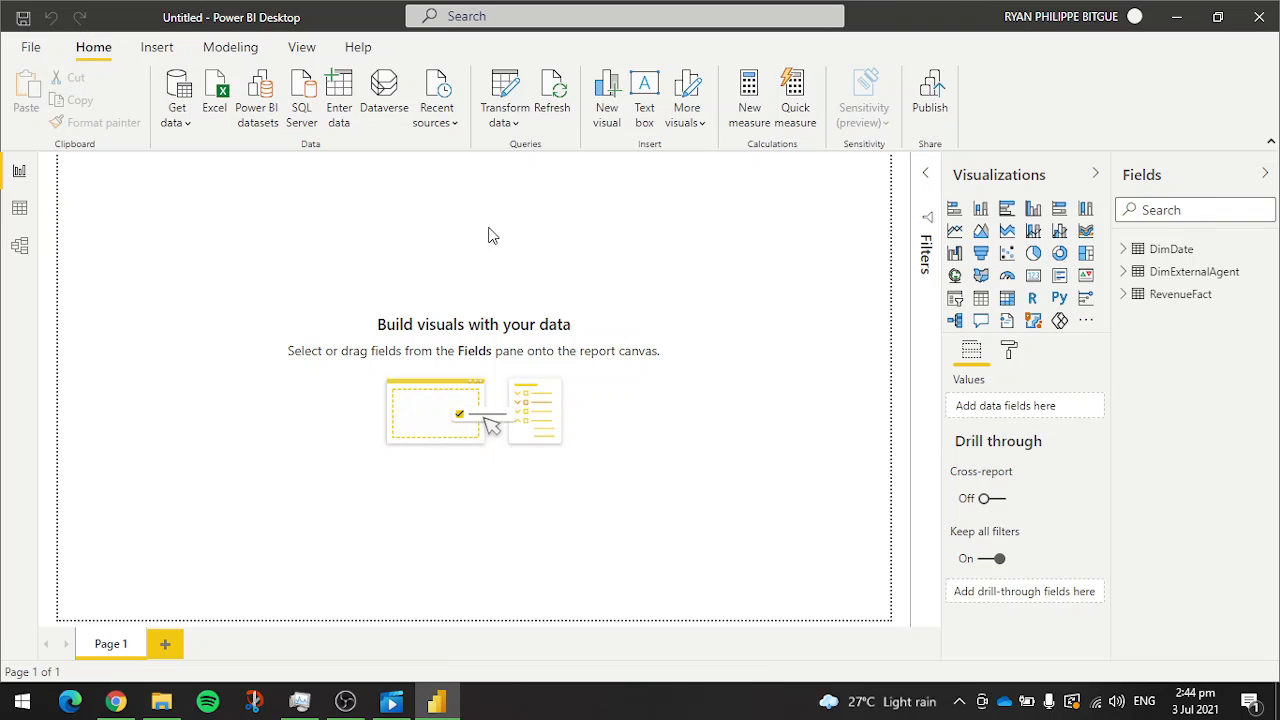
In the model diagram, place DimDate below DimExternalAgent and relate RevenueFact's Invoice date to DimDate's Date field
{"action": "left_click", "coordinate": [19, 248]}
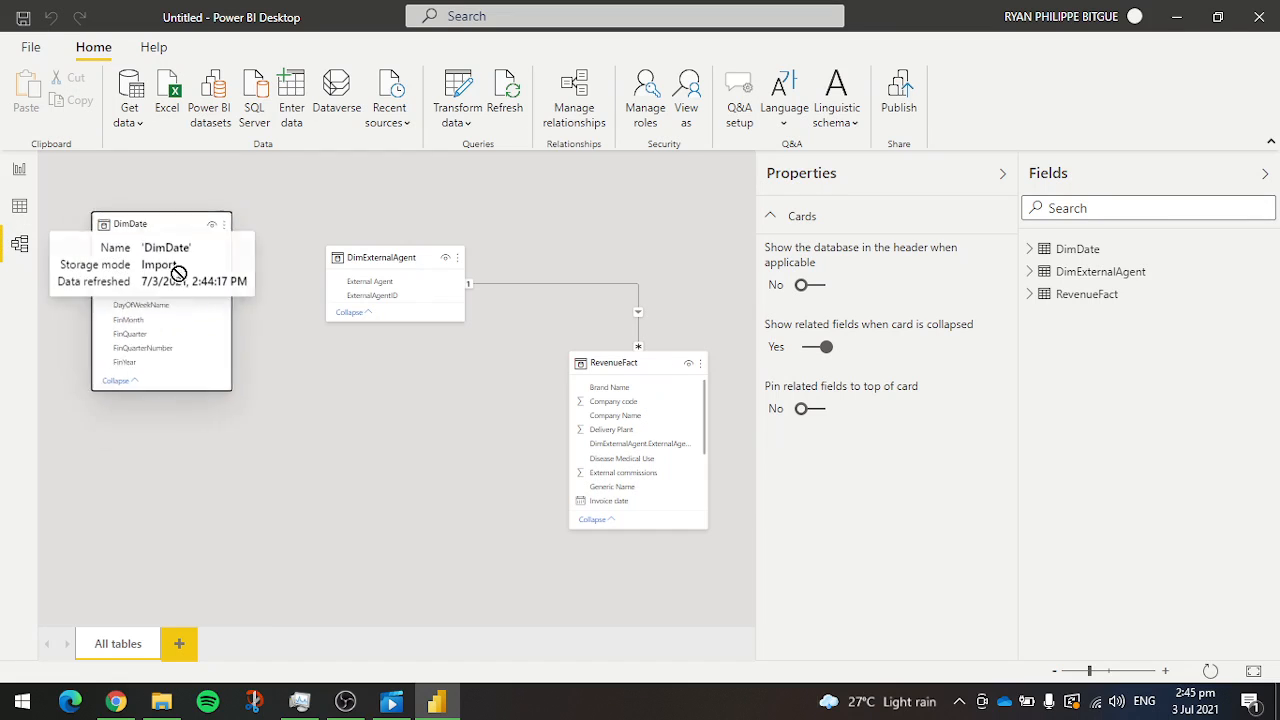
{"action": "left_click_drag", "start_coordinate": [148, 212], "coordinate": [240, 381]}
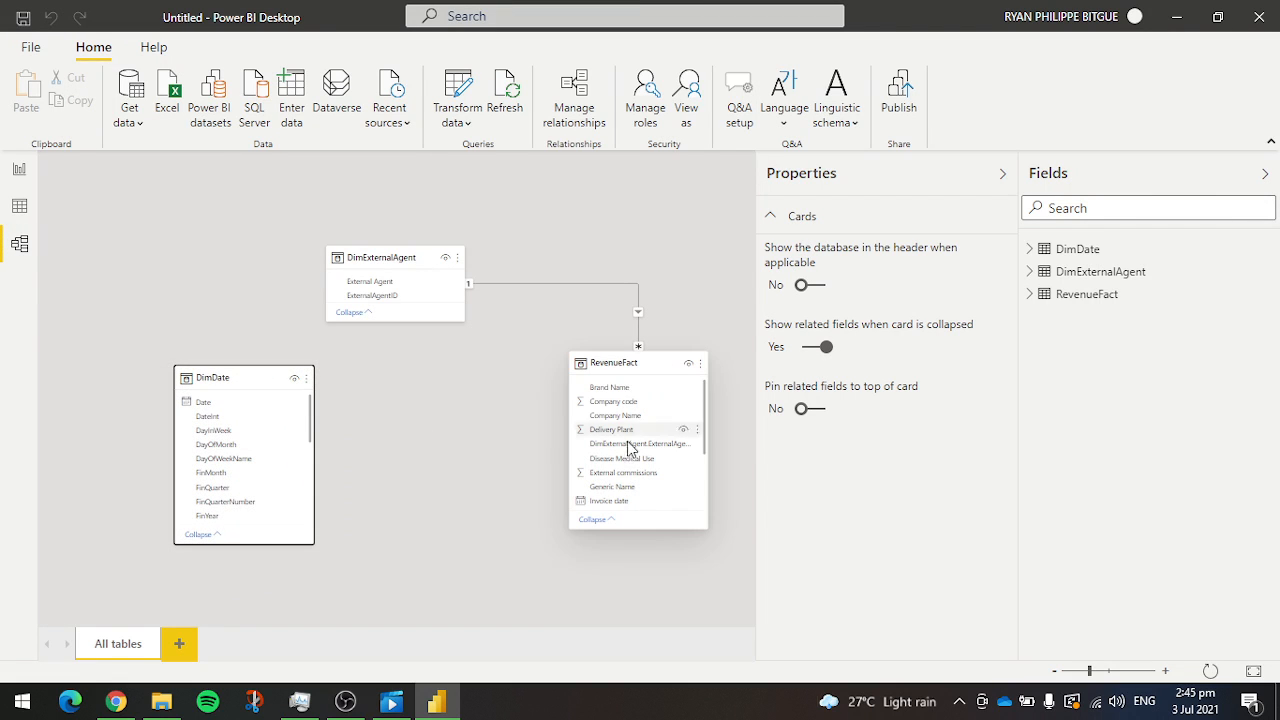
{"action": "scroll", "coordinate": [617, 480], "scroll_direction": "down", "scroll_amount": 2}
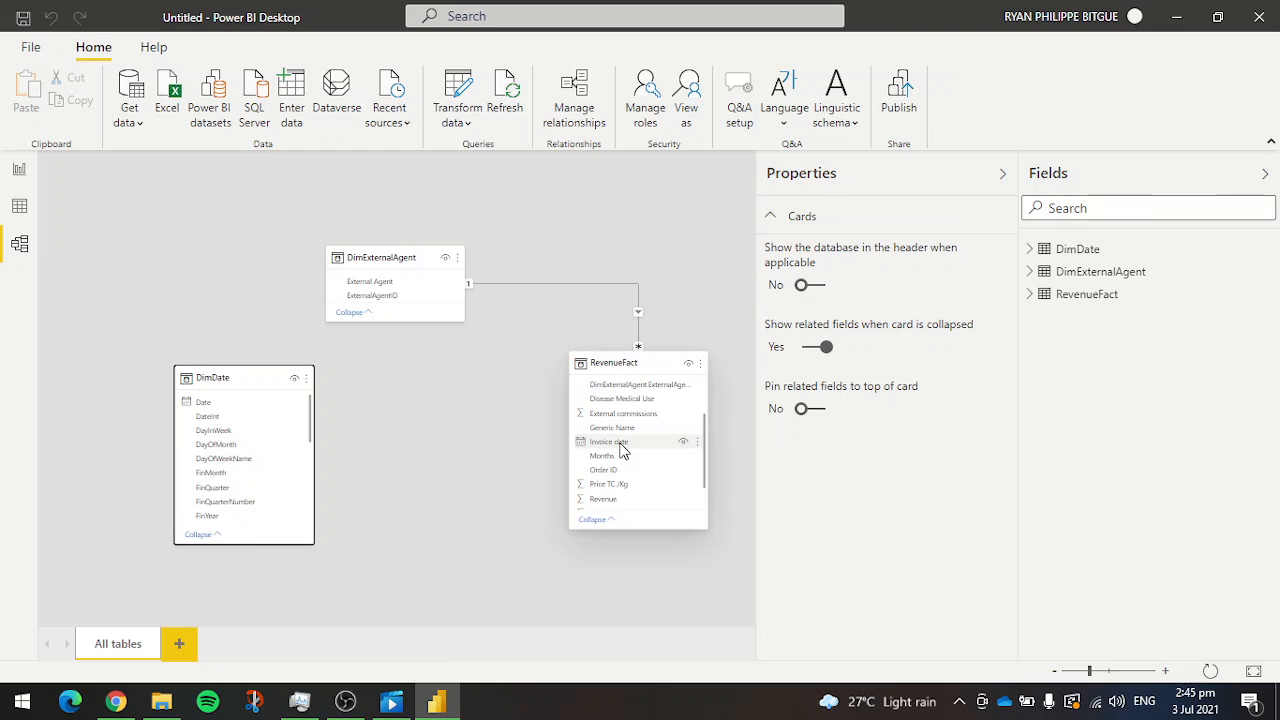
{"action": "left_click_drag", "start_coordinate": [622, 451], "coordinate": [222, 405]}
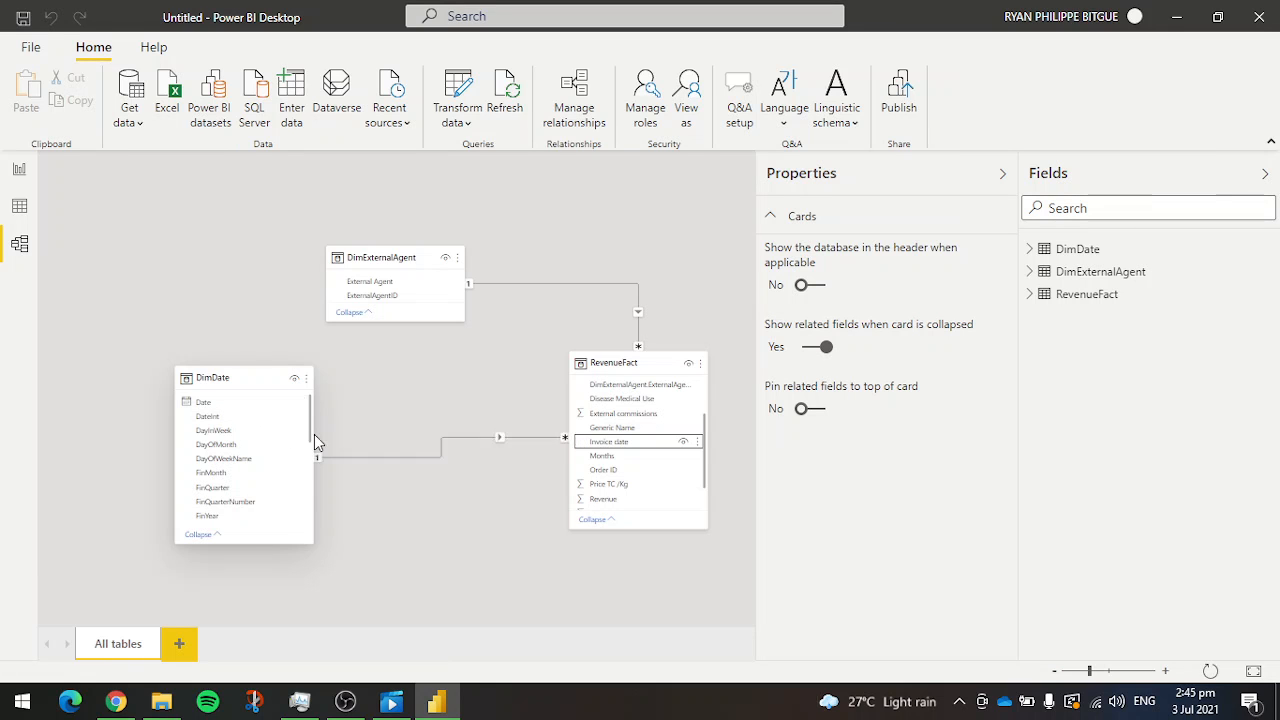
Move the RevenueFact table card closer to the two dimension tables in the model diagram
{"action": "left_click", "coordinate": [338, 705]}
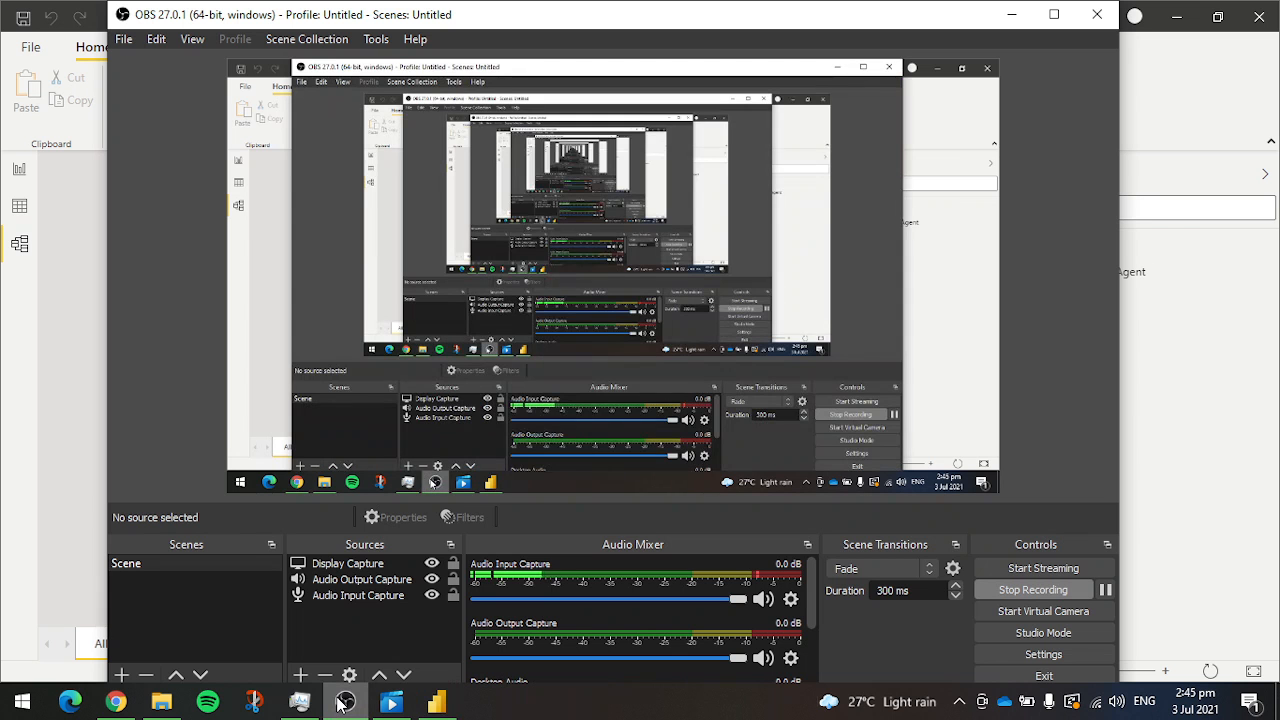
{"action": "left_click", "coordinate": [1157, 553]}
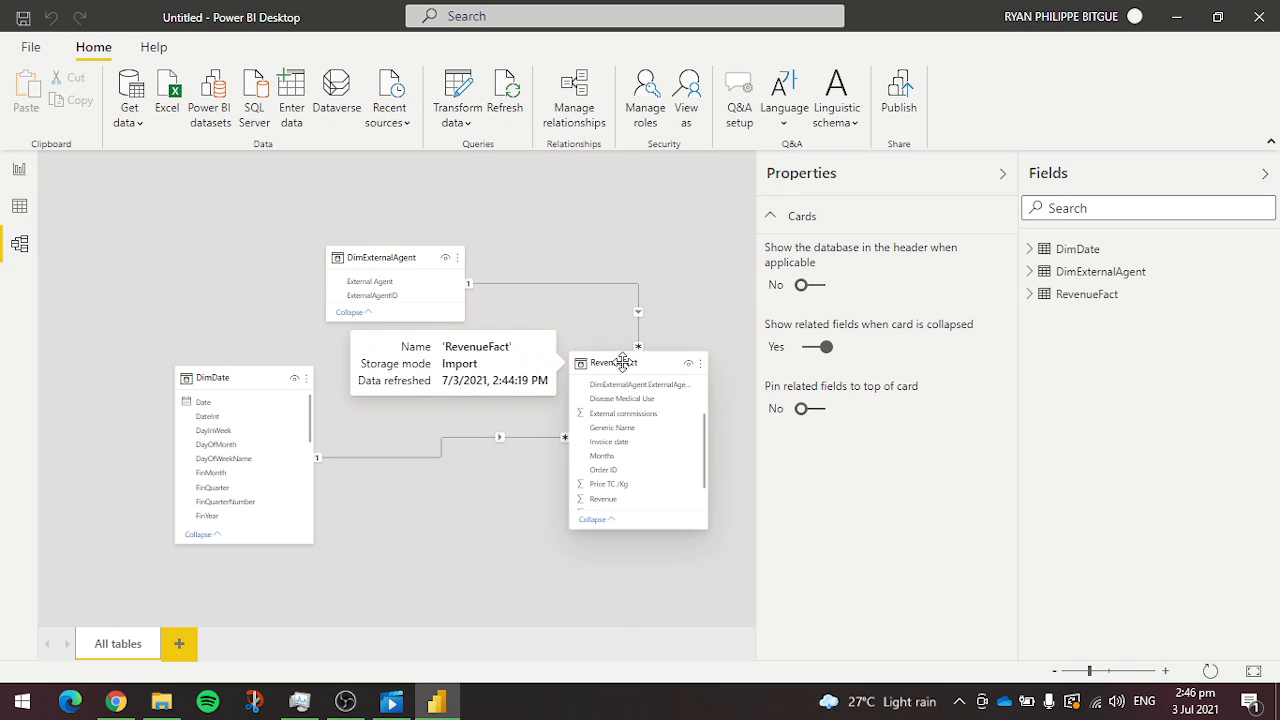
{"action": "left_click_drag", "start_coordinate": [622, 366], "coordinate": [542, 402]}
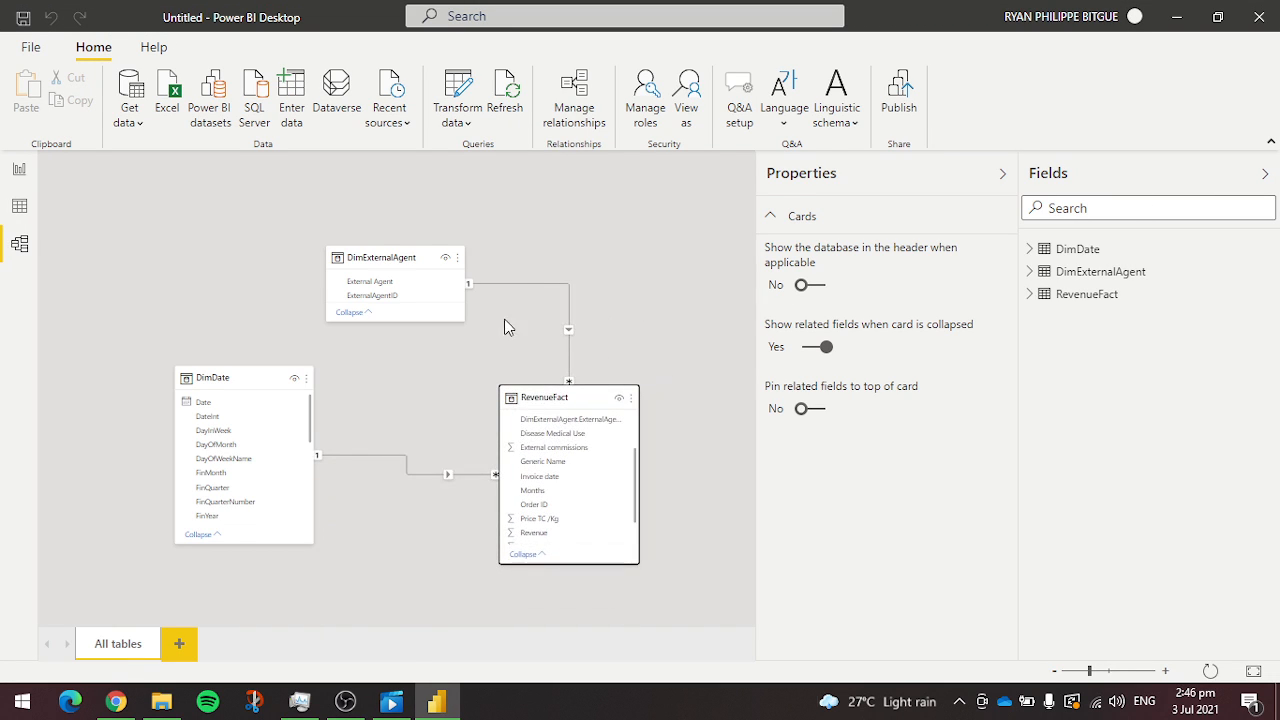
{"action": "left_click", "coordinate": [345, 701]}
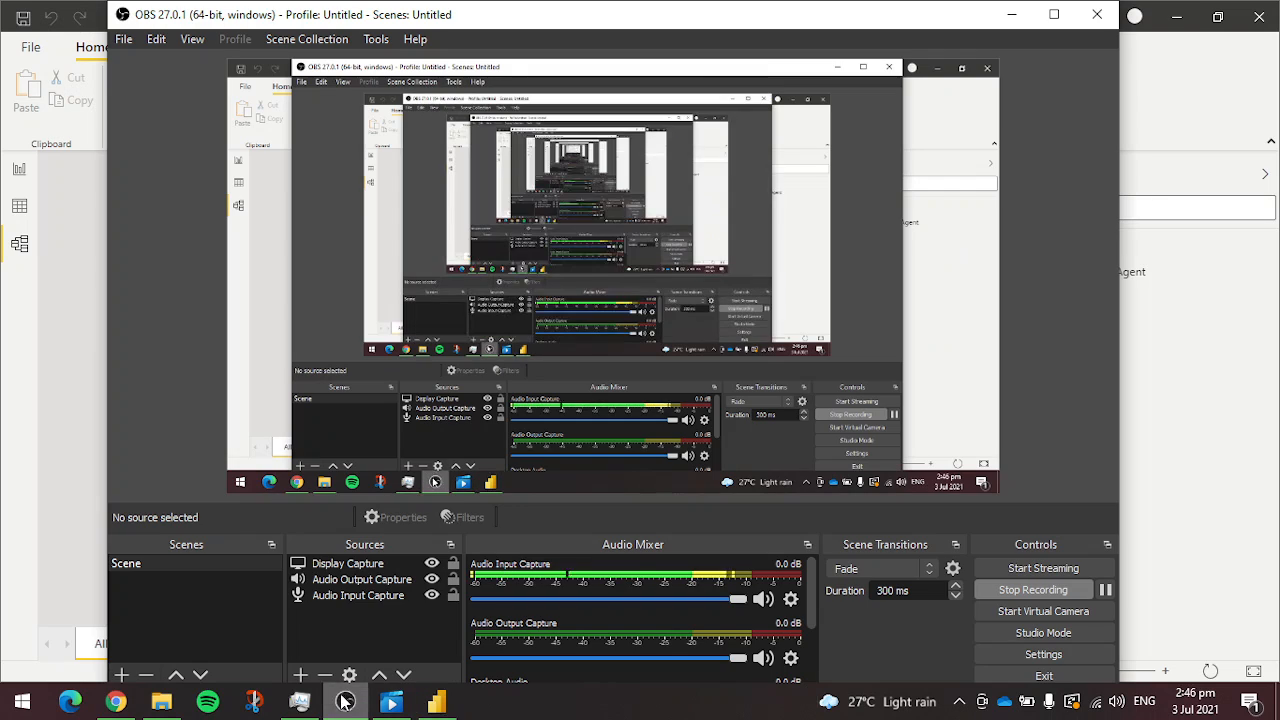
{"action": "left_click", "coordinate": [1181, 510]}
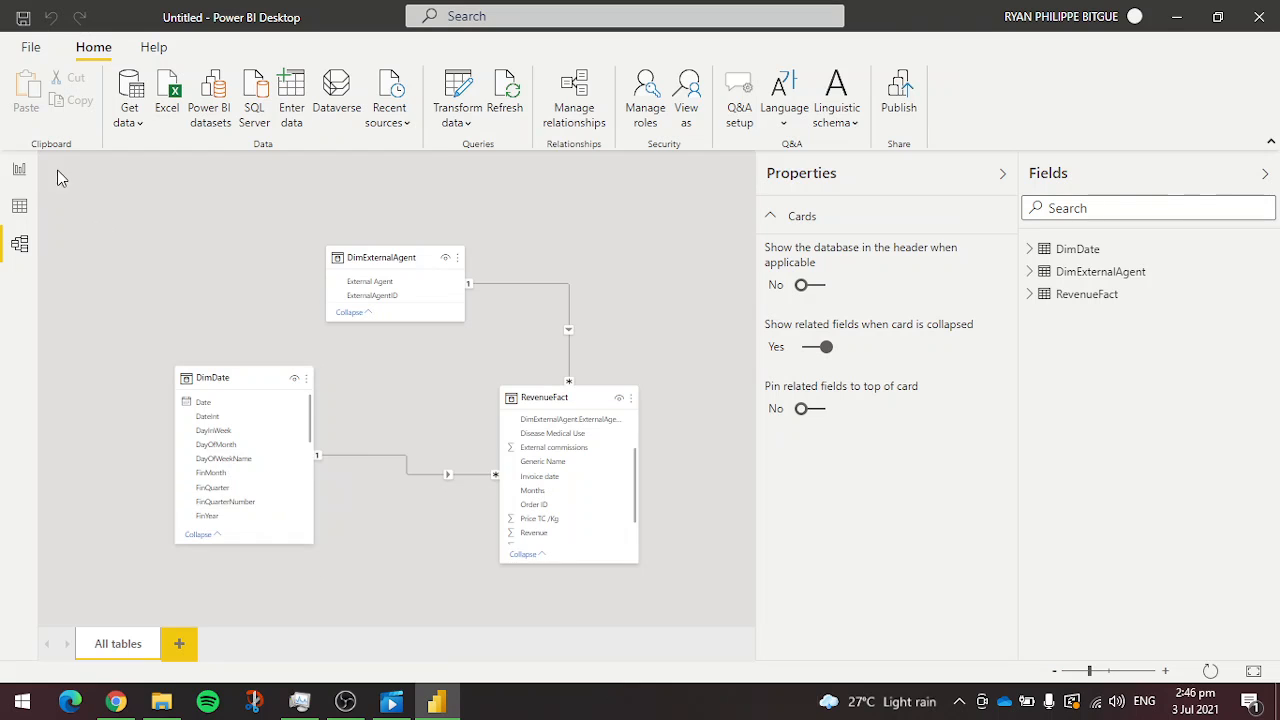
Expand the RevenueFact and DimExternalAgent fields in the report, and shift the DimExternalAgent card slightly away from RevenueFact in the model diagram
{"action": "left_click", "coordinate": [20, 172]}
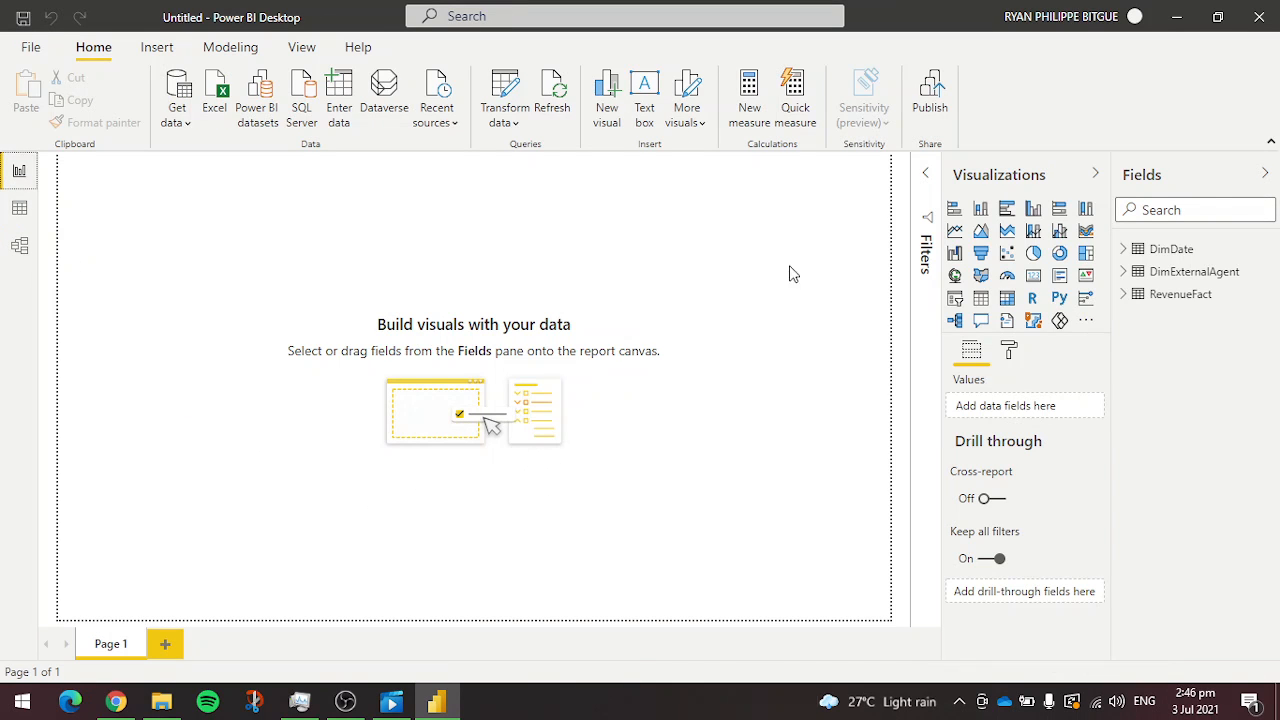
{"action": "left_click", "coordinate": [1123, 294]}
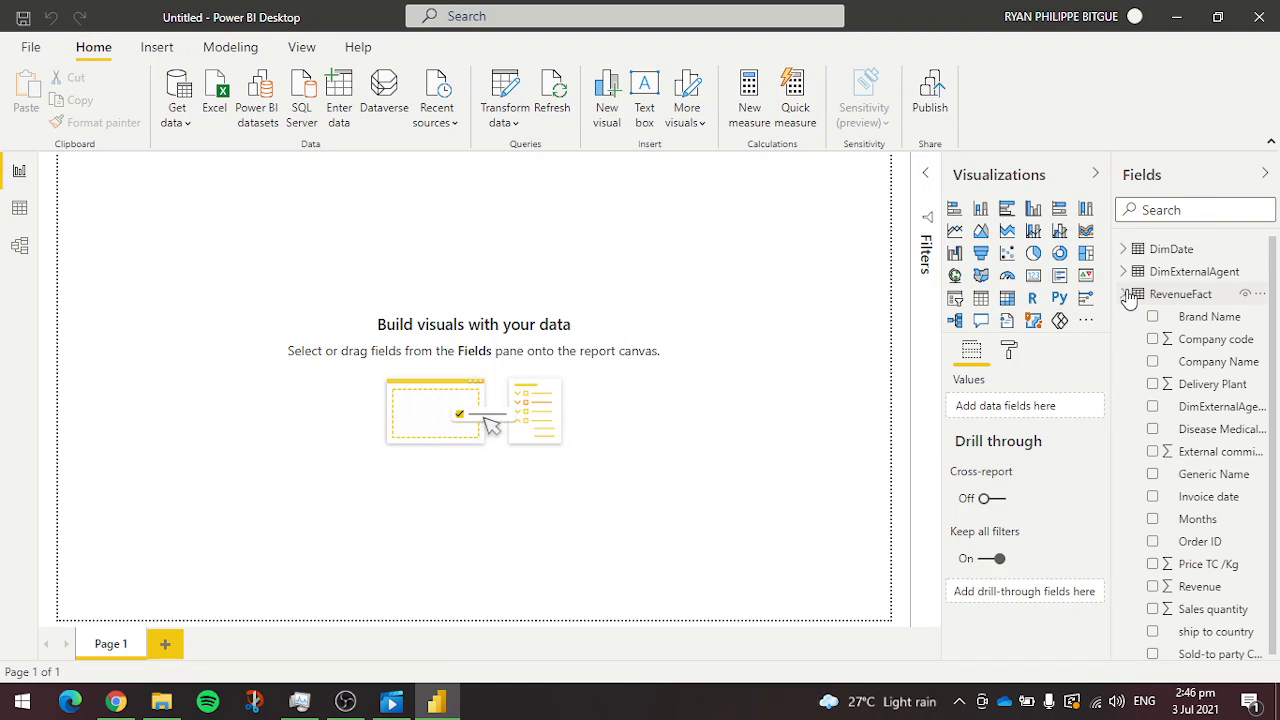
{"action": "left_click", "coordinate": [1124, 273]}
{"action": "left_click", "coordinate": [20, 245]}
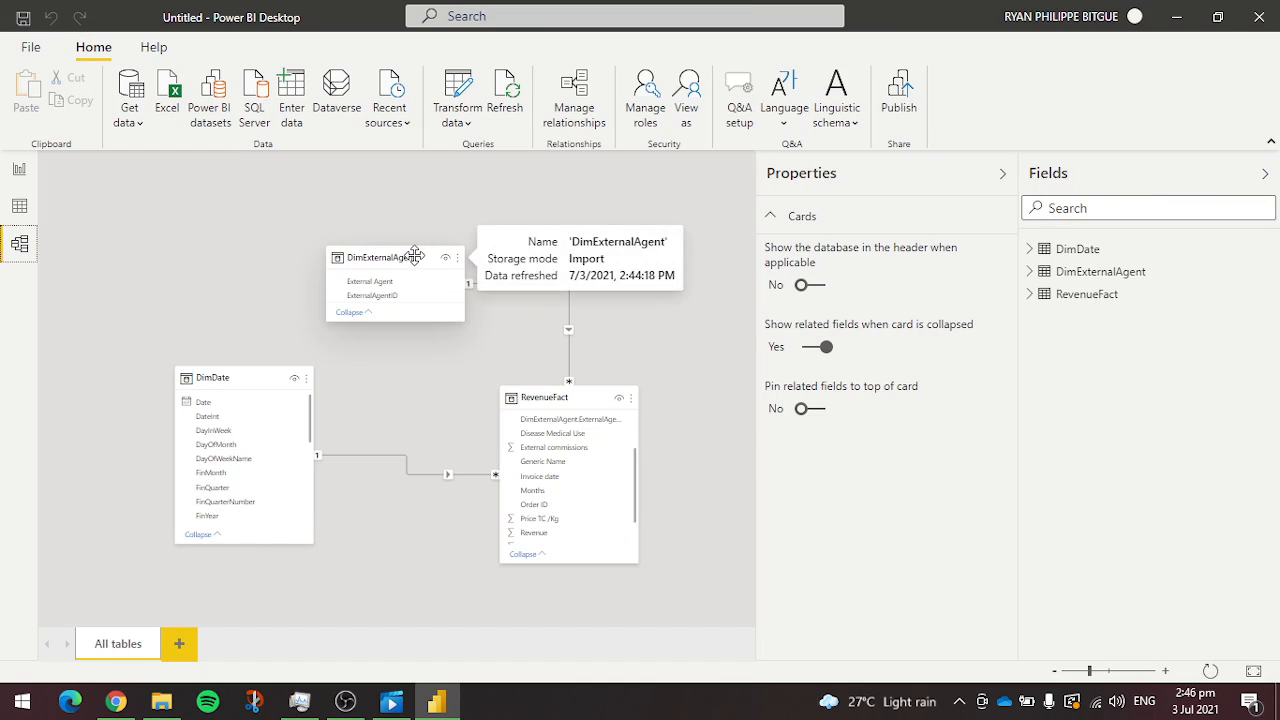
{"action": "left_click_drag", "start_coordinate": [415, 257], "coordinate": [393, 235]}
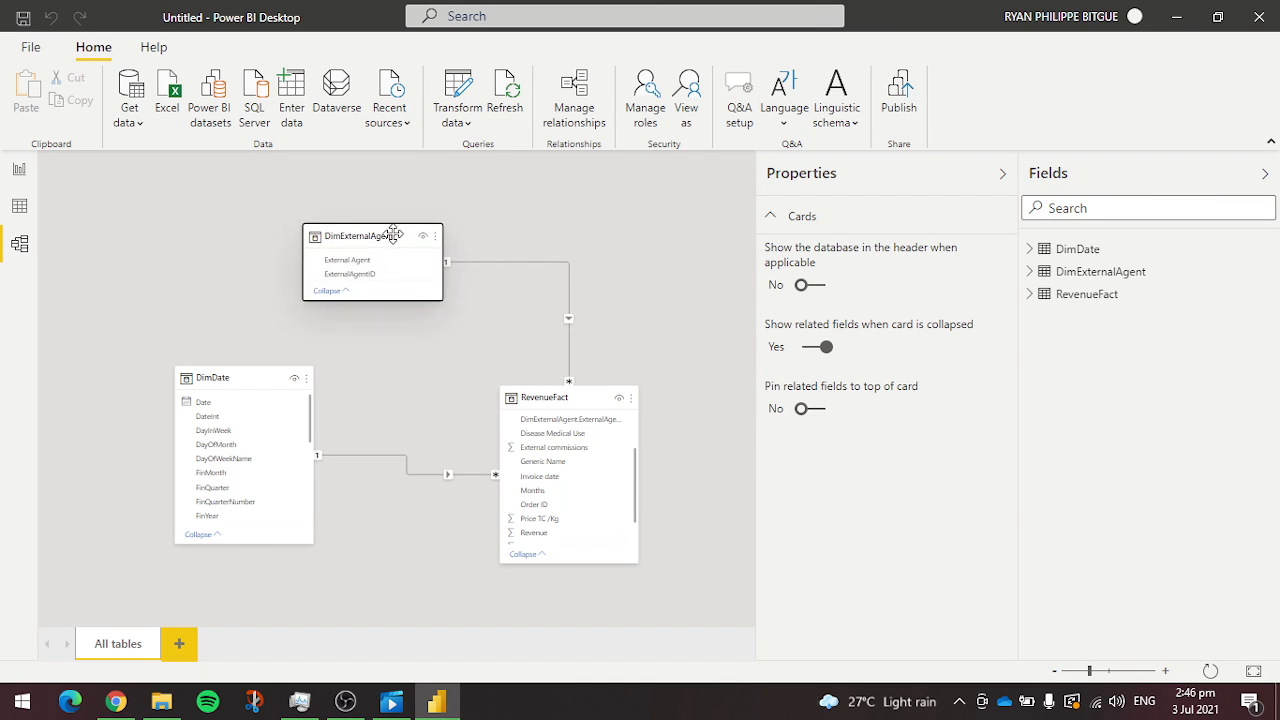
Create a column chart of Sales quantity by Disease Medical Use from the RevenueFact fields on Page 1
{"action": "left_click", "coordinate": [19, 170]}
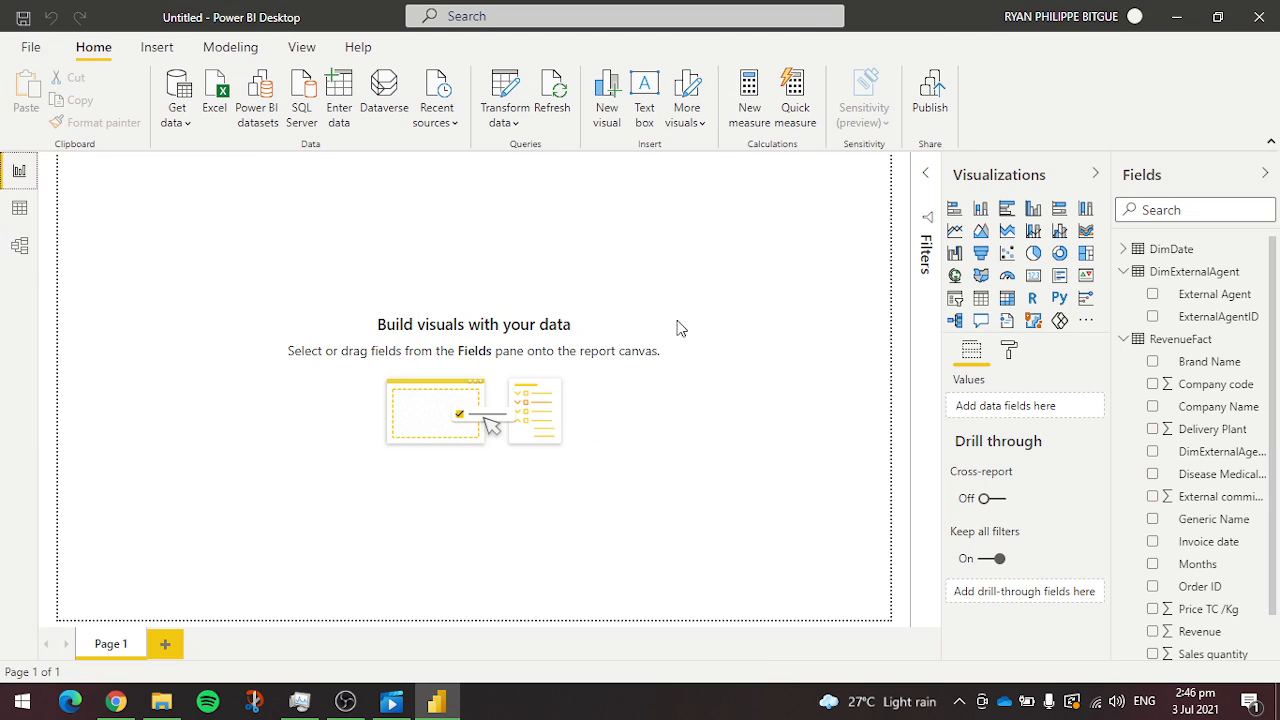
{"action": "scroll", "coordinate": [1210, 430], "scroll_direction": "down", "scroll_amount": 1}
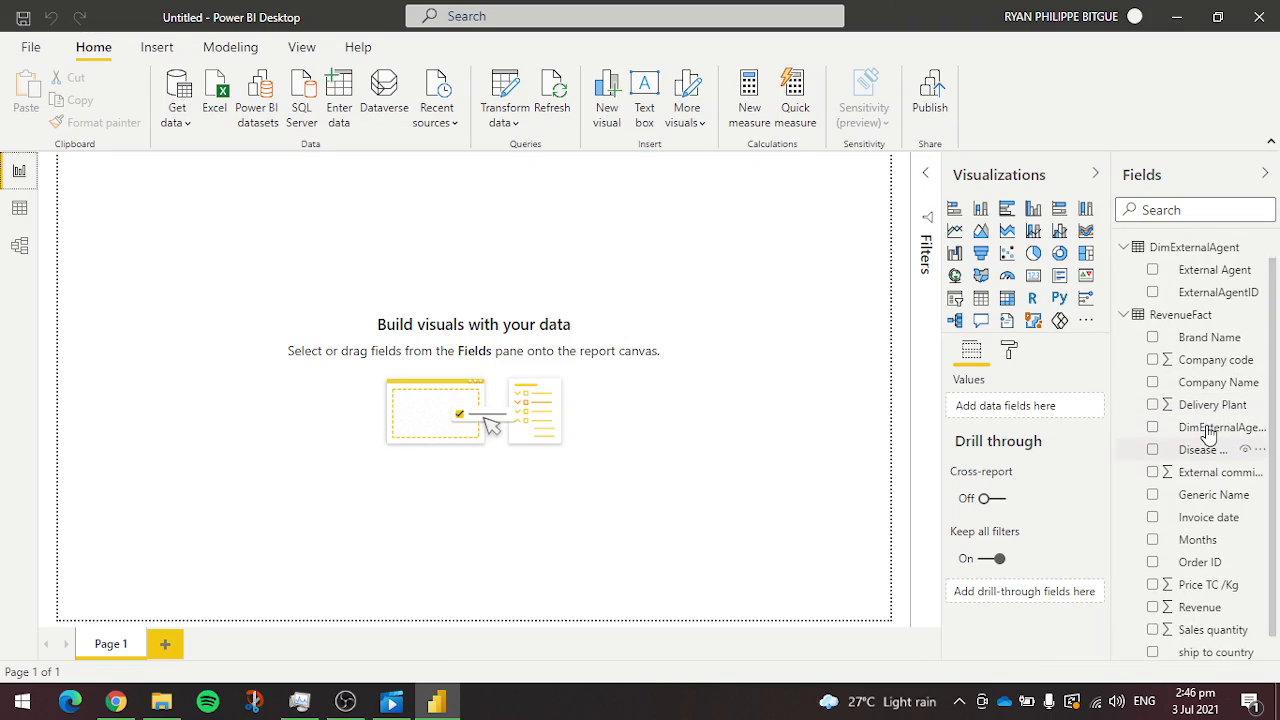
{"action": "scroll", "coordinate": [1208, 435], "scroll_direction": "up", "scroll_amount": 1}
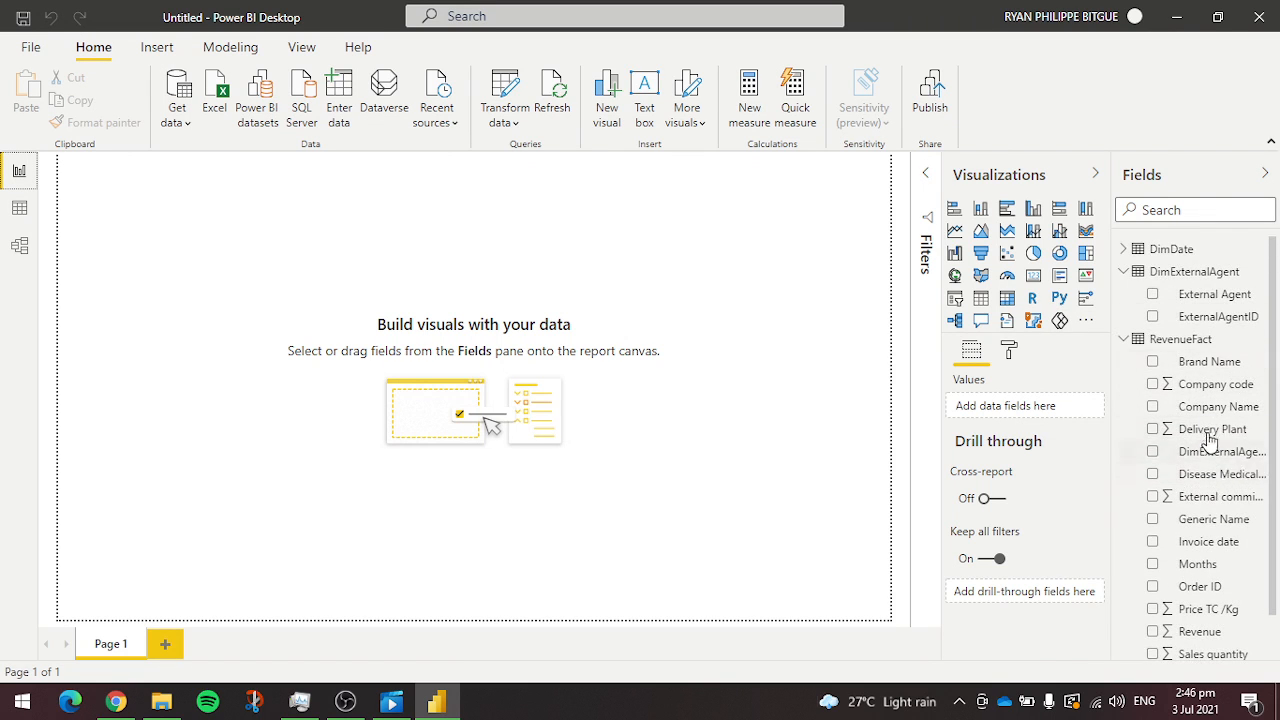
{"action": "scroll", "coordinate": [1210, 445], "scroll_direction": "down", "scroll_amount": 2}
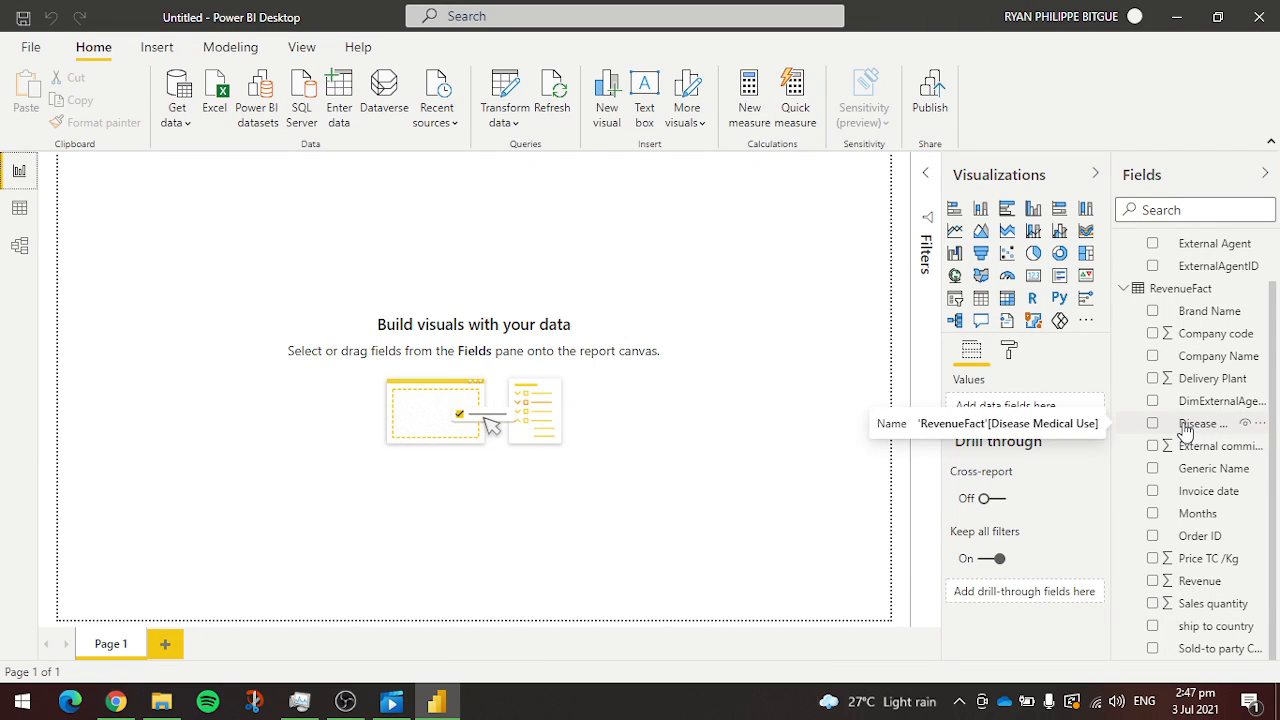
{"action": "left_click", "coordinate": [1153, 604]}
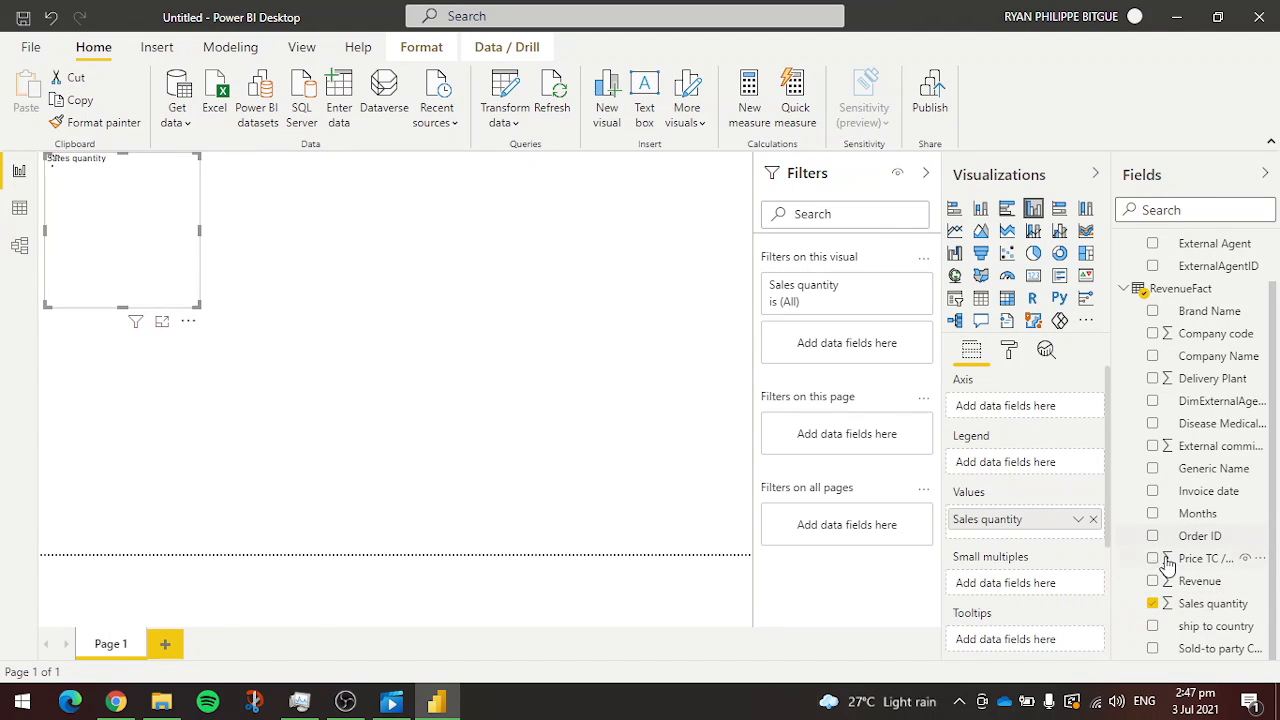
{"action": "left_click", "coordinate": [1153, 424]}
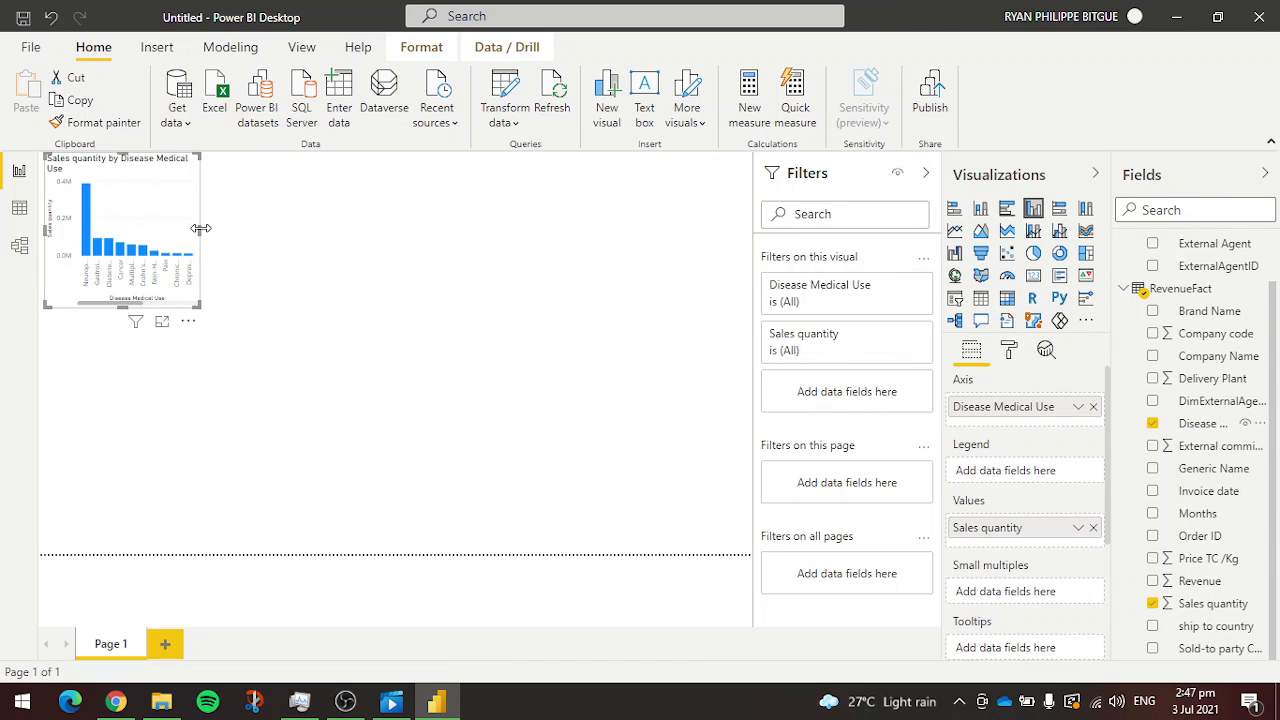
Enlarge the Sales quantity by Disease Medical Use chart in width and height and reposition it towards the middle of the page
{"action": "left_click_drag", "start_coordinate": [201, 229], "coordinate": [404, 250]}
{"action": "left_click_drag", "start_coordinate": [266, 221], "coordinate": [331, 308]}
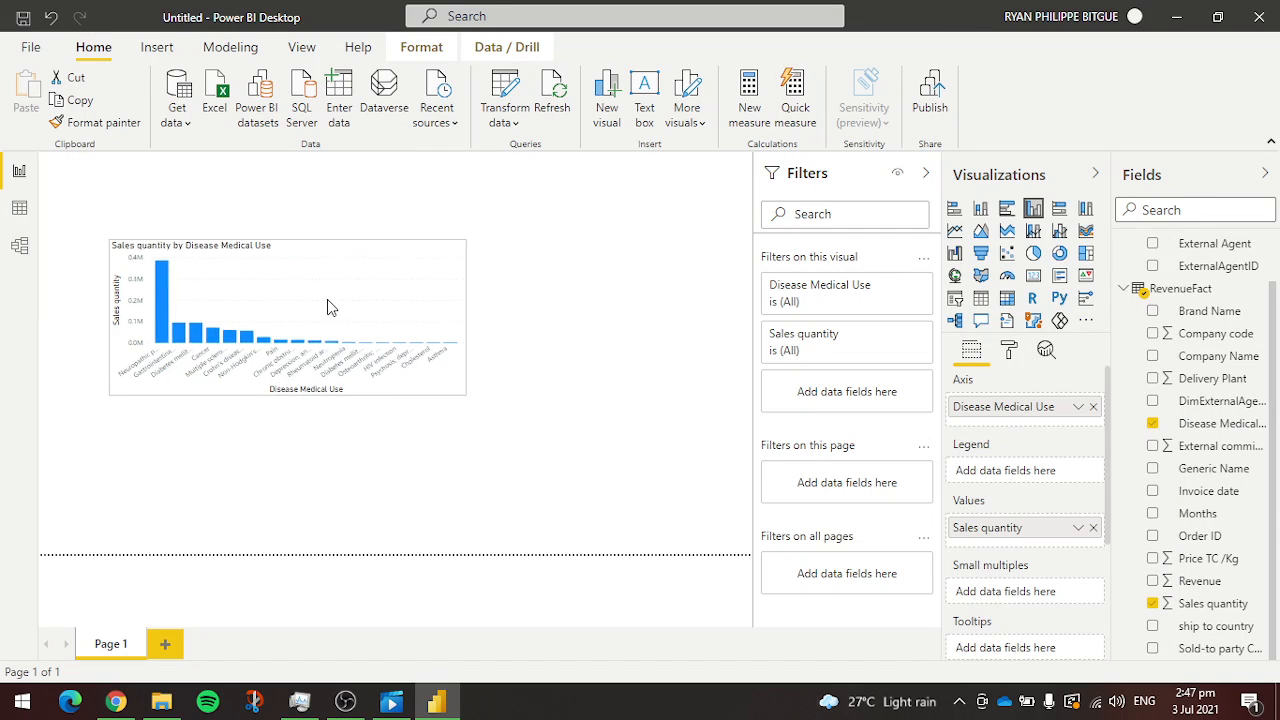
{"action": "left_click_drag", "start_coordinate": [280, 395], "coordinate": [277, 523]}
{"action": "left_click_drag", "start_coordinate": [400, 257], "coordinate": [442, 210]}
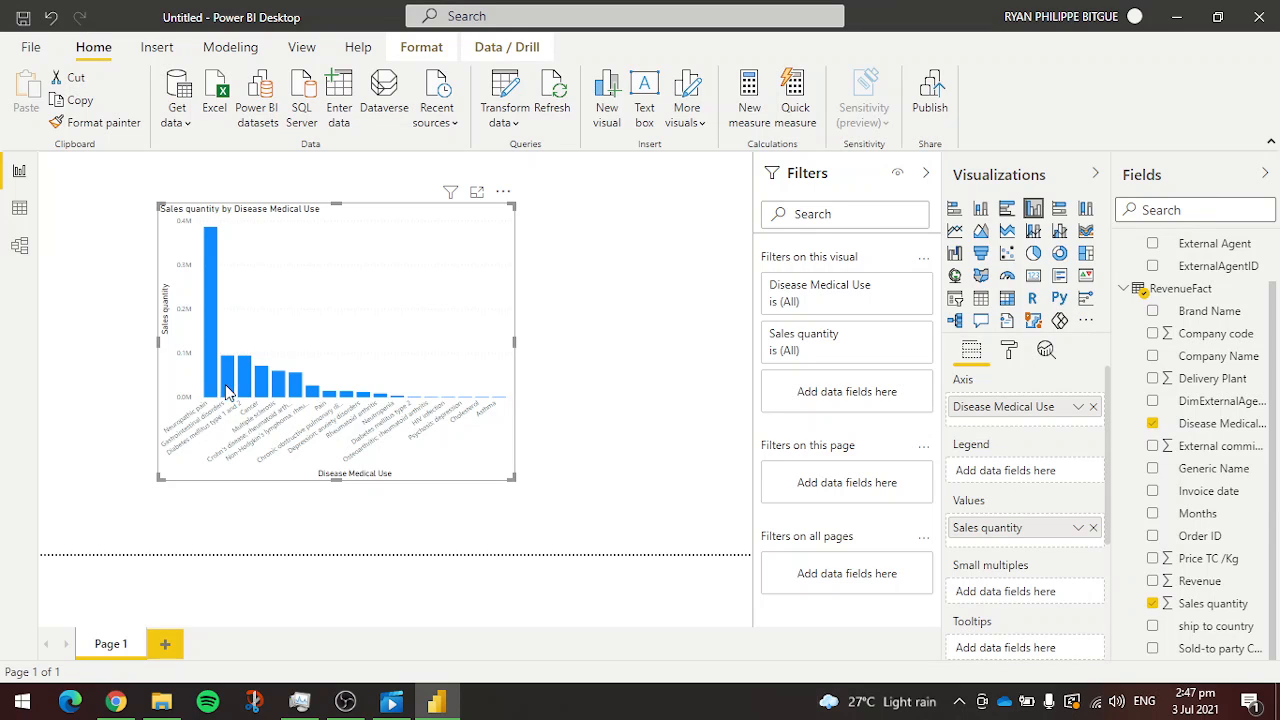
{"action": "mouse_move", "coordinate": [220, 308]}
{"action": "mouse_move", "coordinate": [212, 344]}
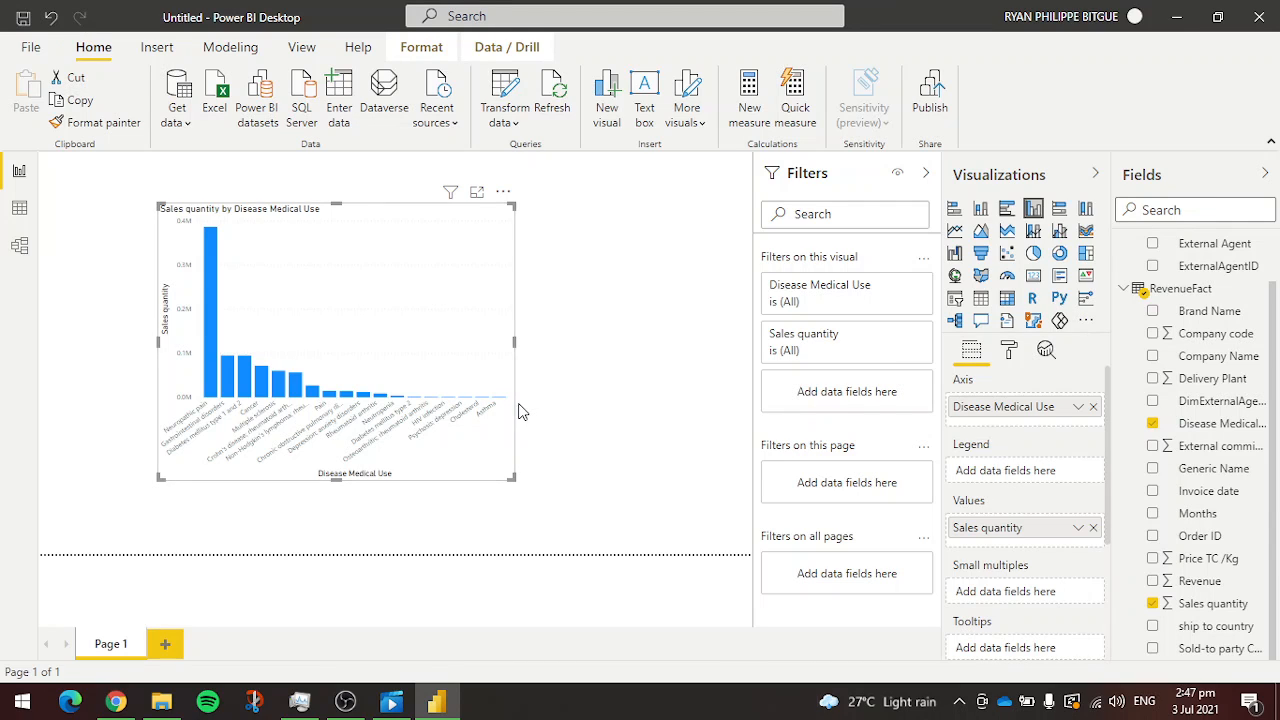
Examine the Sales quantity column and its neighbouring columns in the RevenueFact table data
{"action": "left_click", "coordinate": [19, 207]}
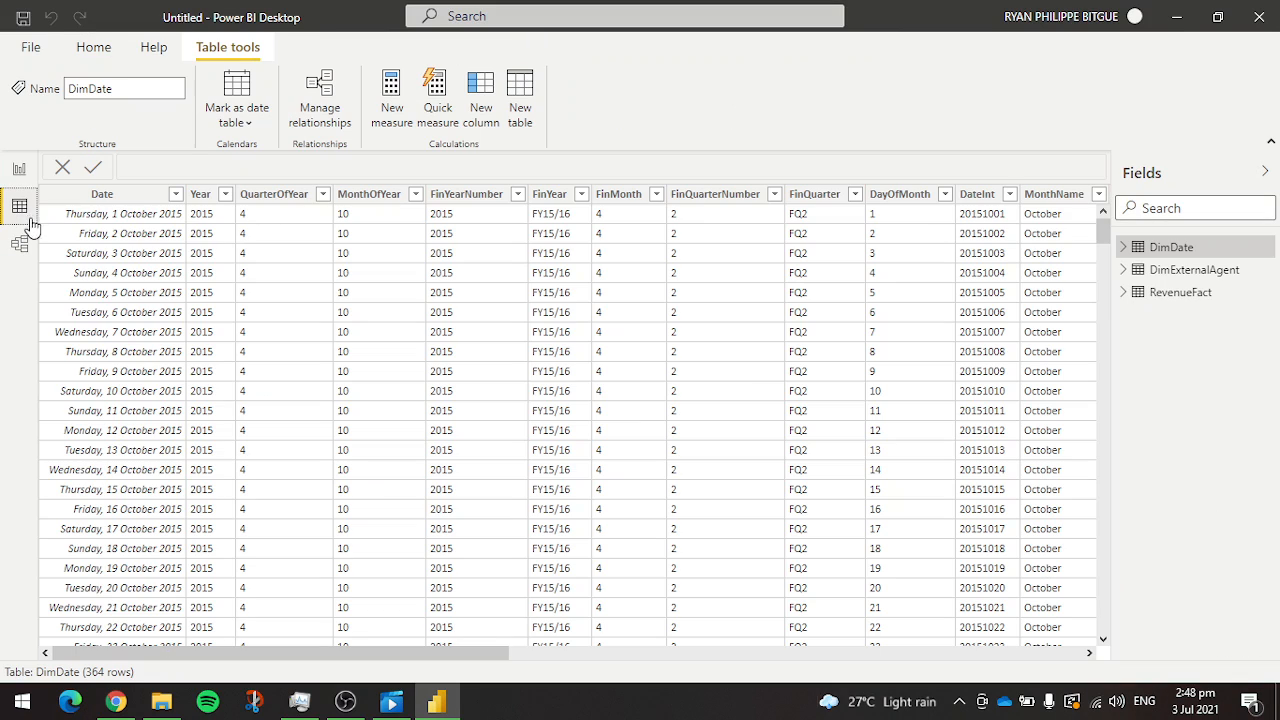
{"action": "left_click", "coordinate": [1123, 293]}
{"action": "scroll", "coordinate": [1154, 401], "scroll_direction": "down", "scroll_amount": 1}
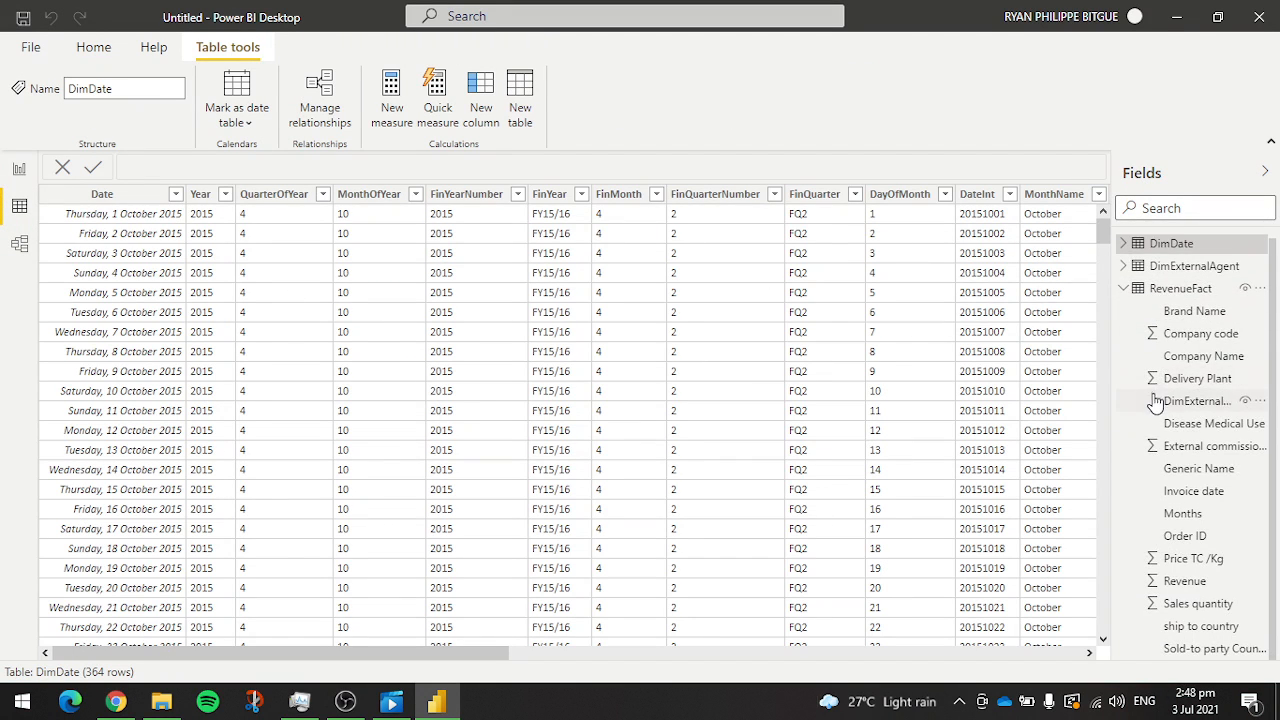
{"action": "left_click", "coordinate": [1195, 603]}
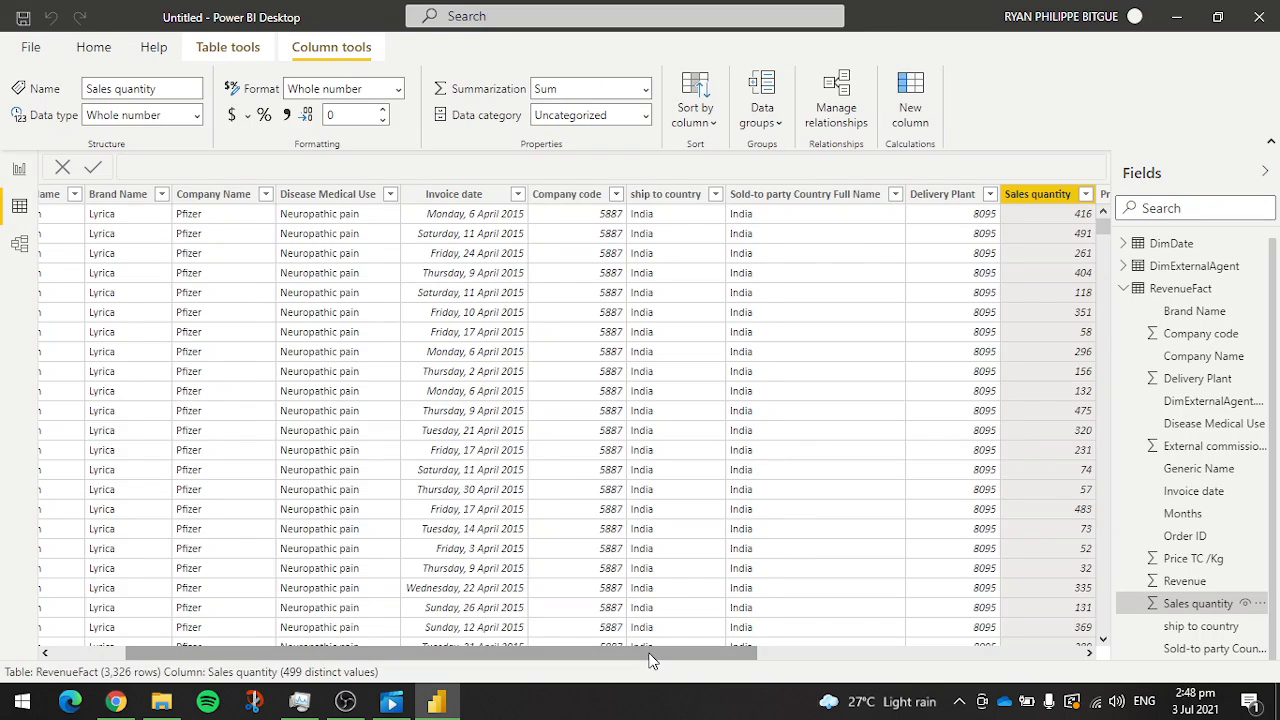
{"action": "left_click_drag", "start_coordinate": [651, 655], "coordinate": [452, 677]}
{"action": "left_click_drag", "start_coordinate": [537, 668], "coordinate": [749, 664]}
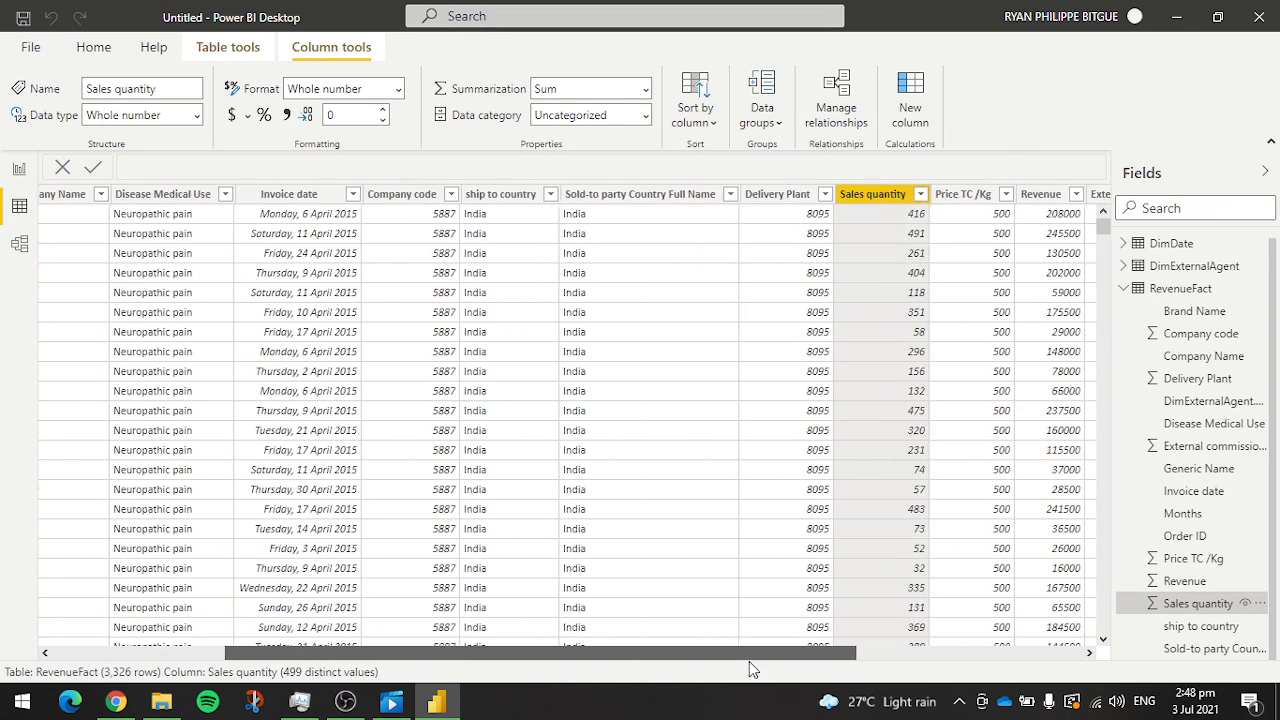
{"action": "left_click", "coordinate": [345, 701]}
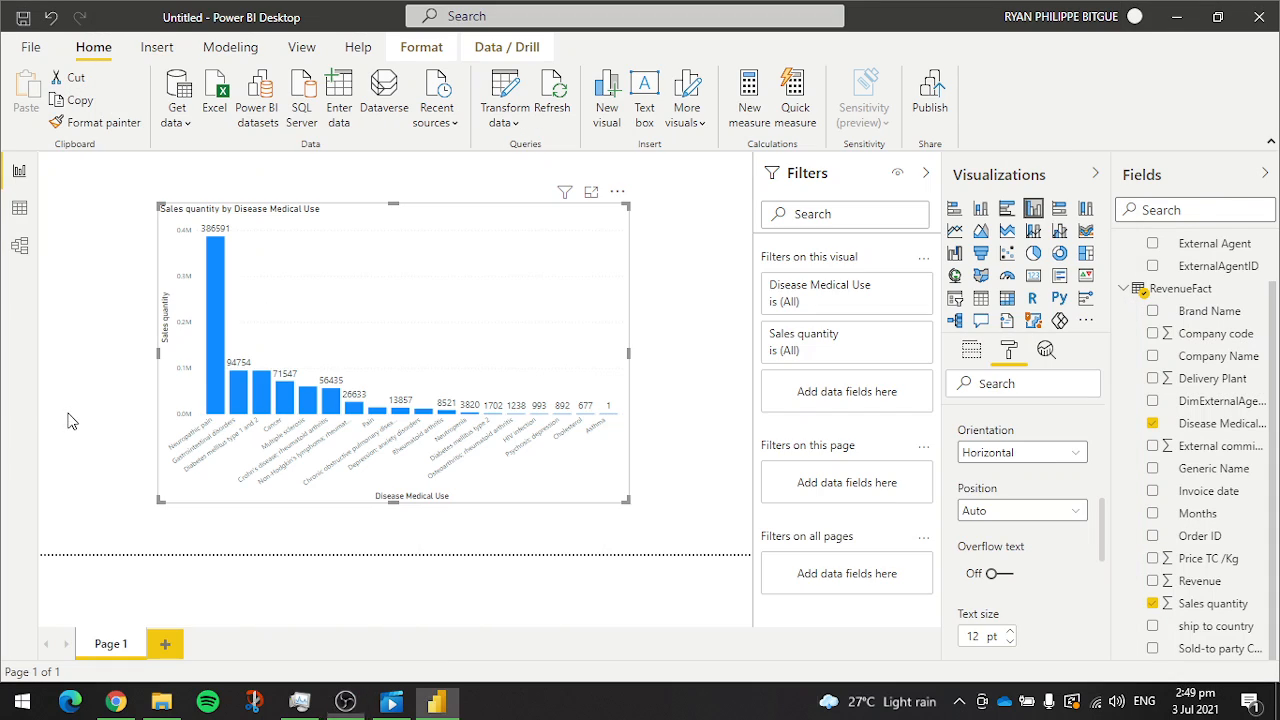
{"action": "left_click", "coordinate": [99, 426]}
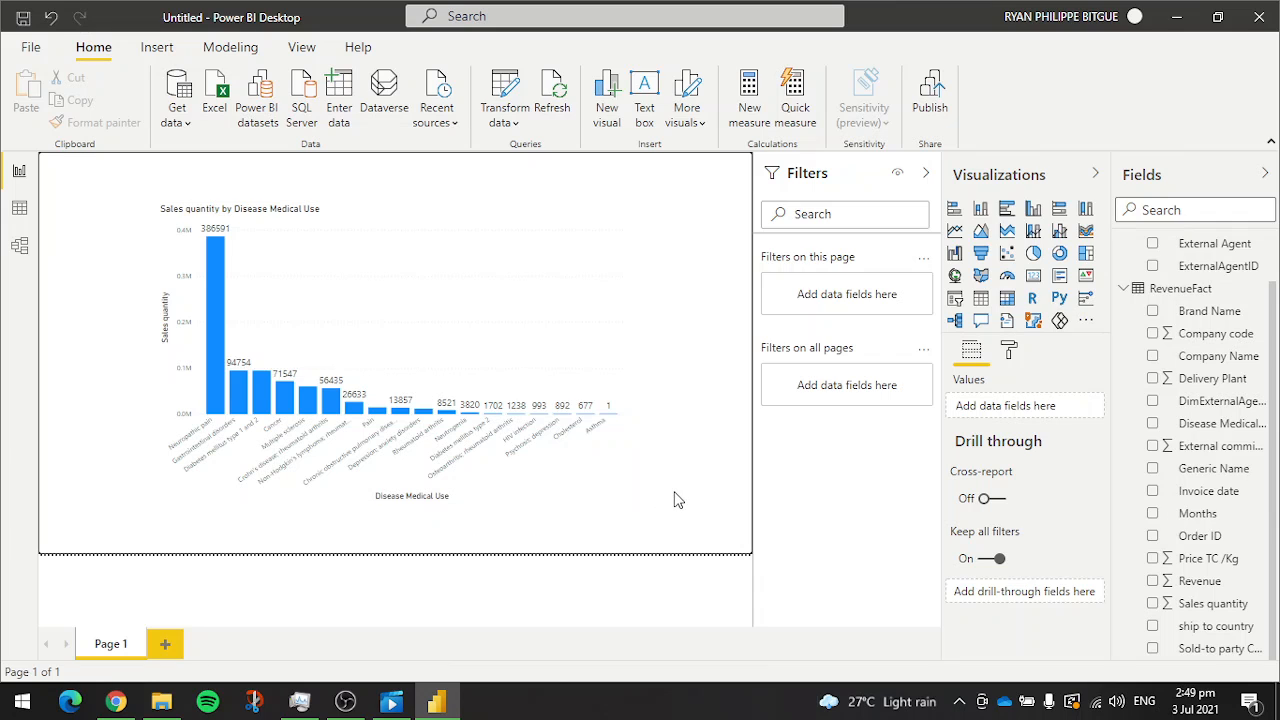
{"action": "left_click", "coordinate": [570, 397]}
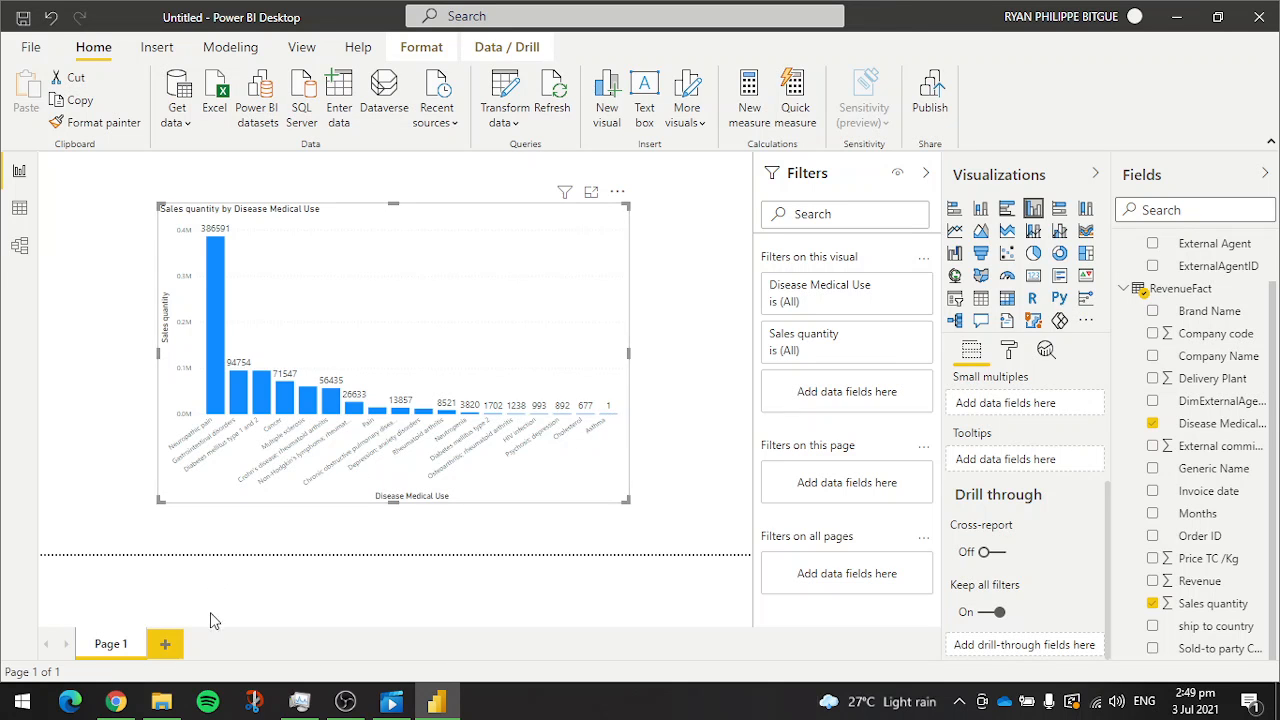
Add a second page to the report
{"action": "left_click", "coordinate": [166, 645]}
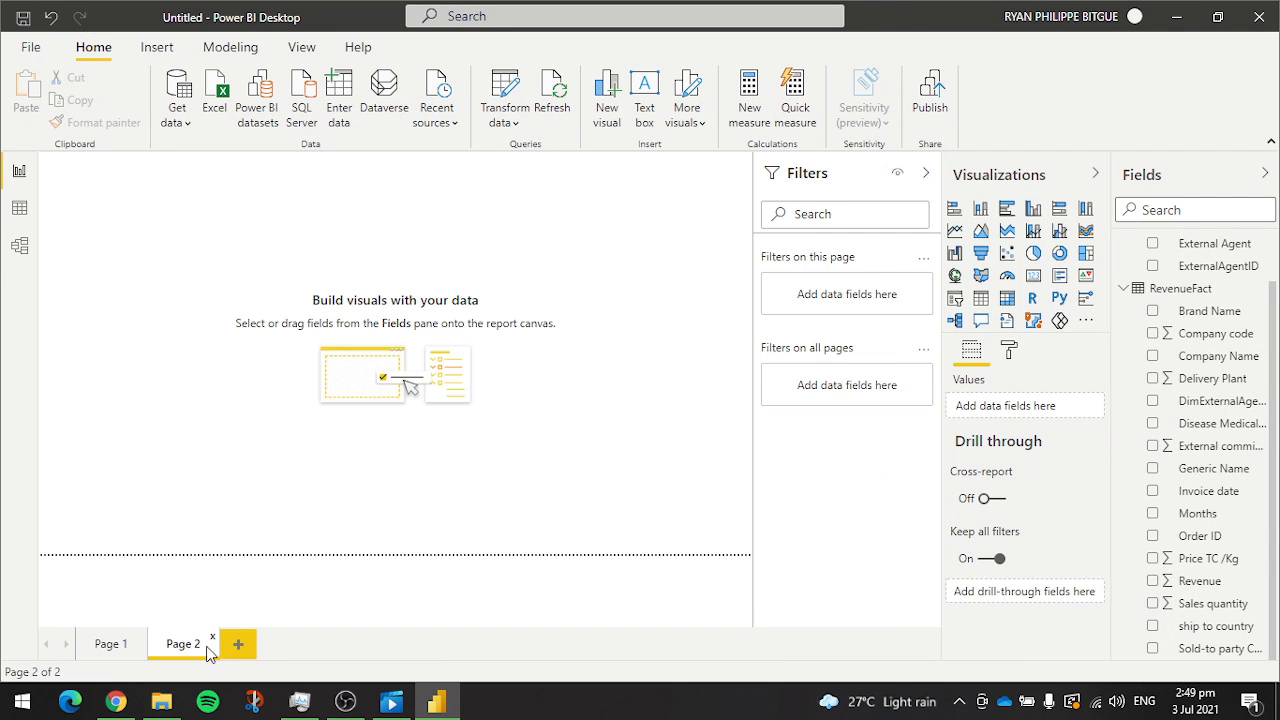
{"action": "left_click", "coordinate": [345, 702]}
{"action": "left_click", "coordinate": [1107, 591]}
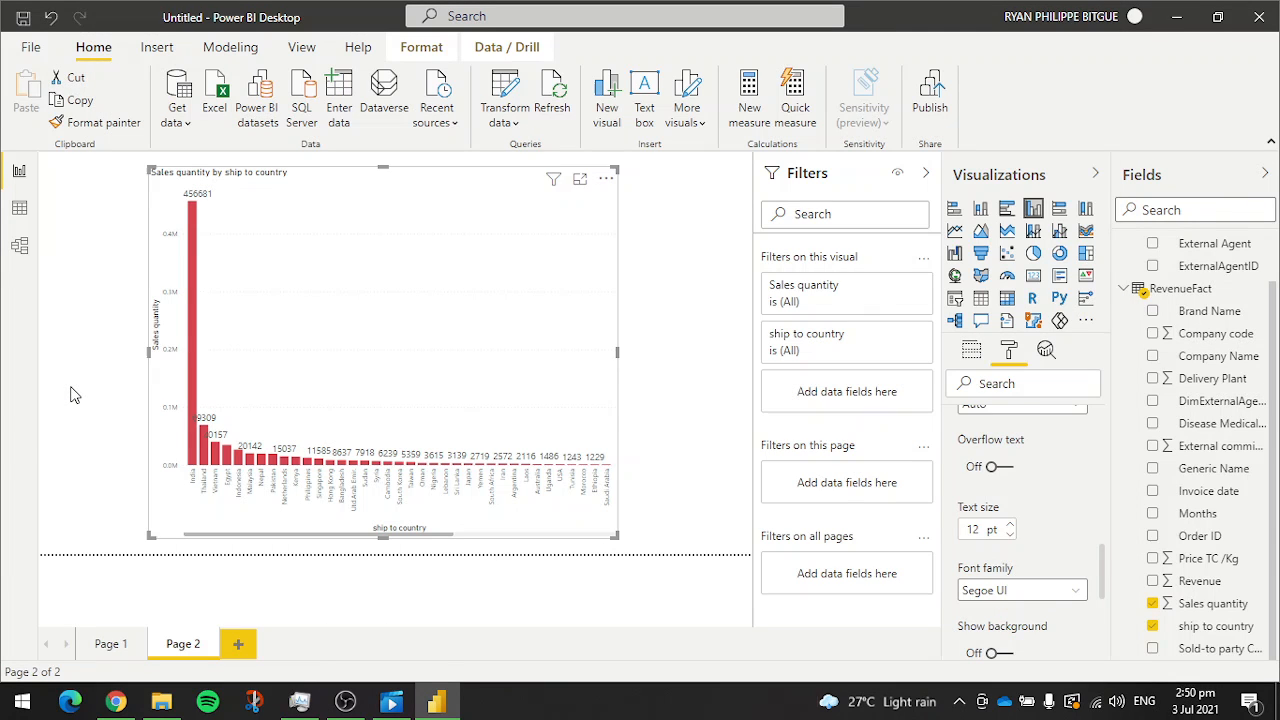
Look through all countries in the Sales quantity by ship to country chart on Page 2
{"action": "left_click", "coordinate": [76, 395]}
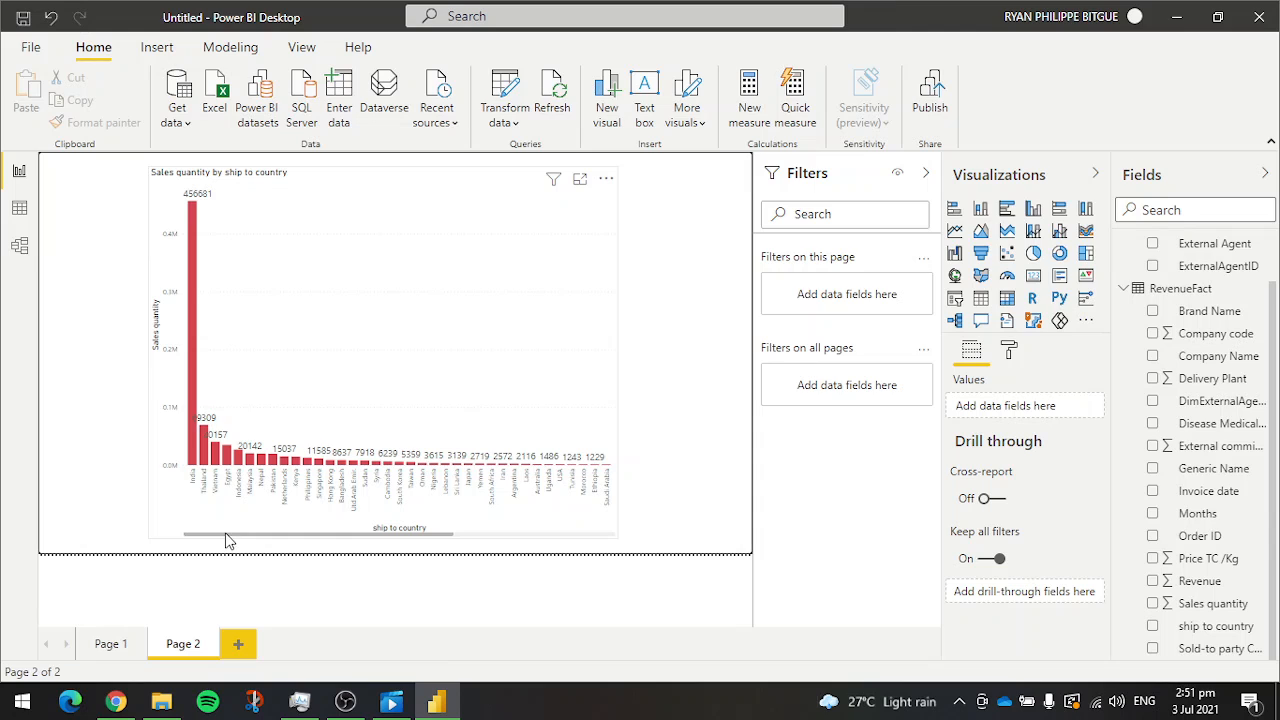
{"action": "mouse_move", "coordinate": [226, 534]}
{"action": "left_mouse_down"}
{"action": "mouse_move", "coordinate": [245, 535]}
{"action": "mouse_move", "coordinate": [197, 528]}
{"action": "mouse_move", "coordinate": [237, 527]}
{"action": "left_mouse_up"}
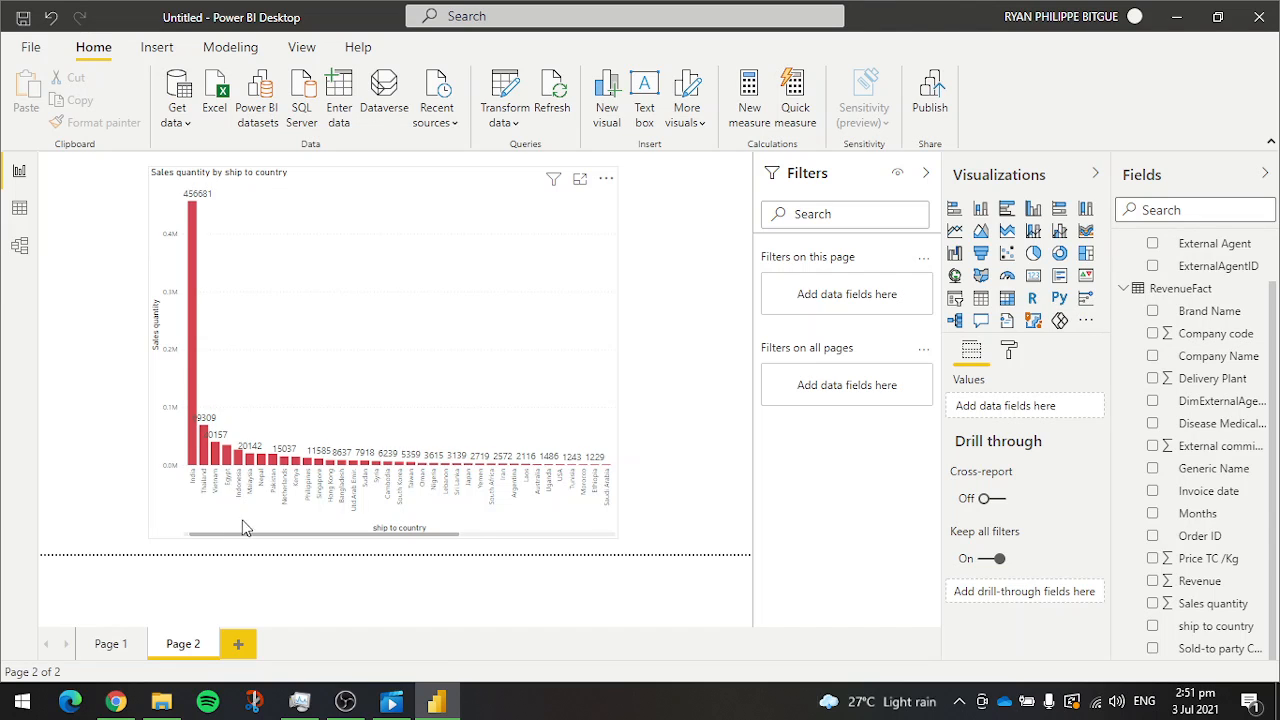
{"action": "left_click_drag", "start_coordinate": [243, 528], "coordinate": [420, 525]}
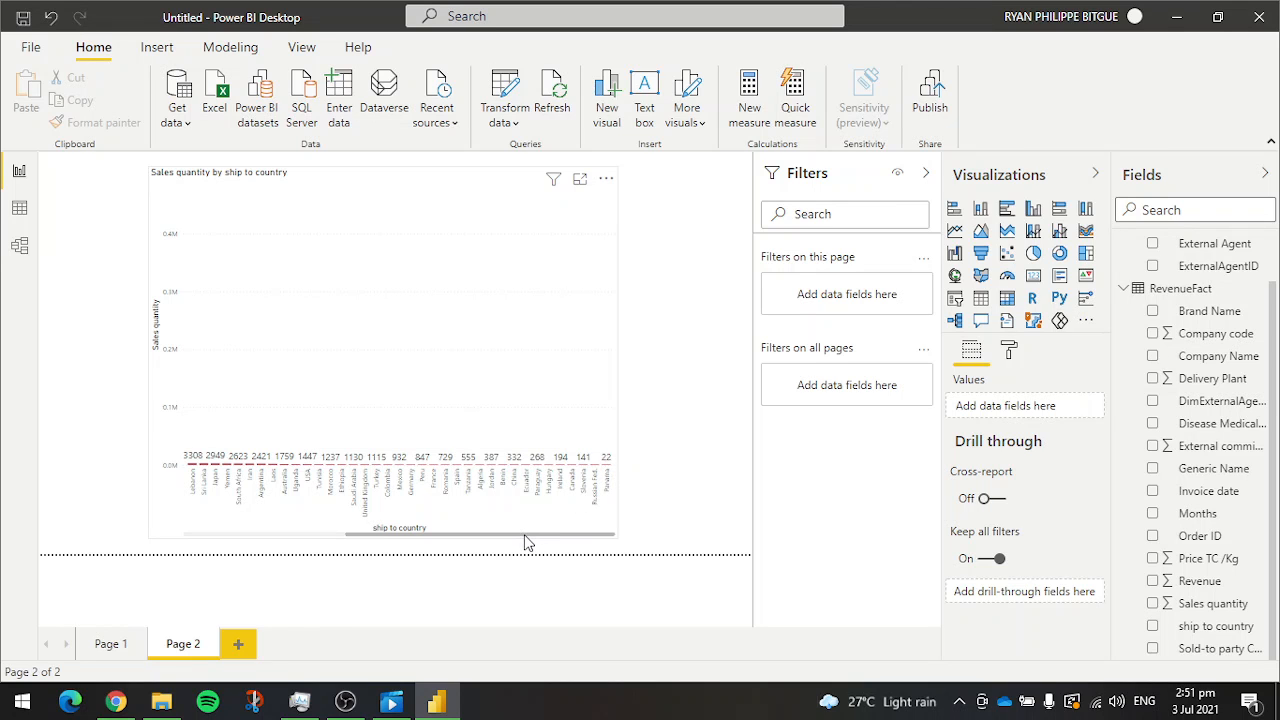
{"action": "left_click_drag", "start_coordinate": [517, 538], "coordinate": [338, 545]}
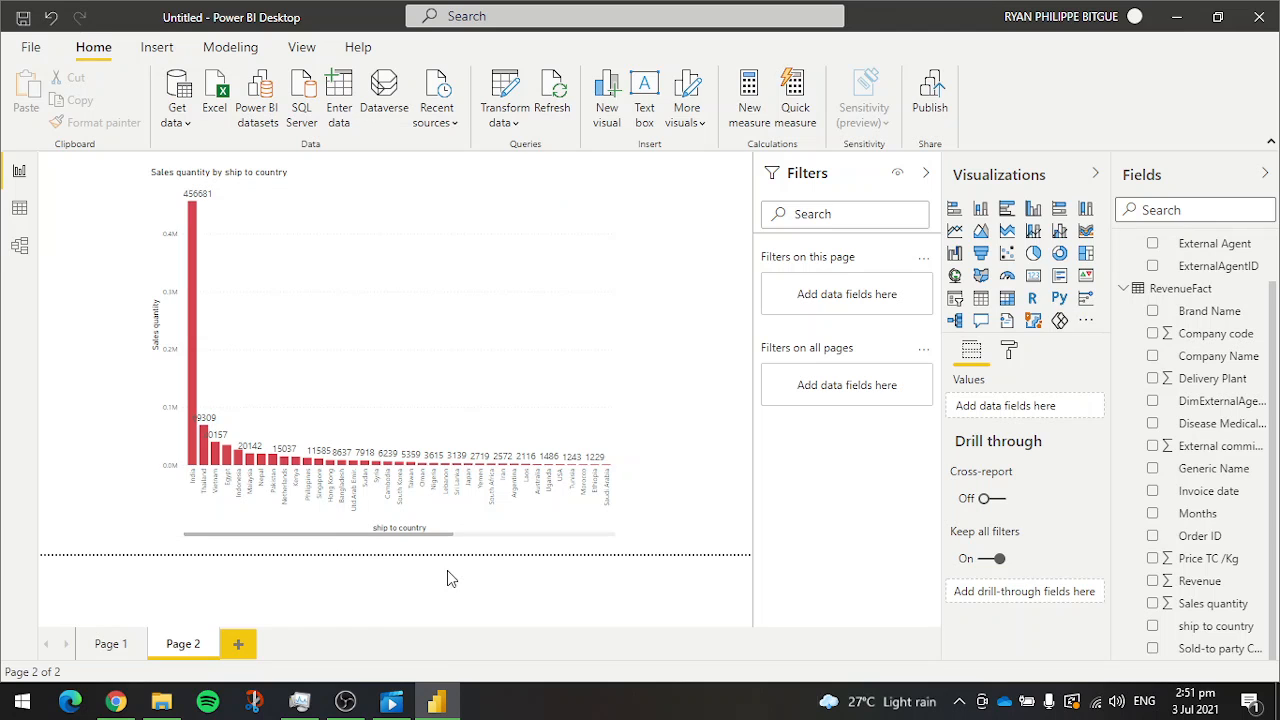
Review the table relationships in the data model, and compare the sales quantity charts on Page 1 and Page 2
{"action": "left_click", "coordinate": [19, 245]}
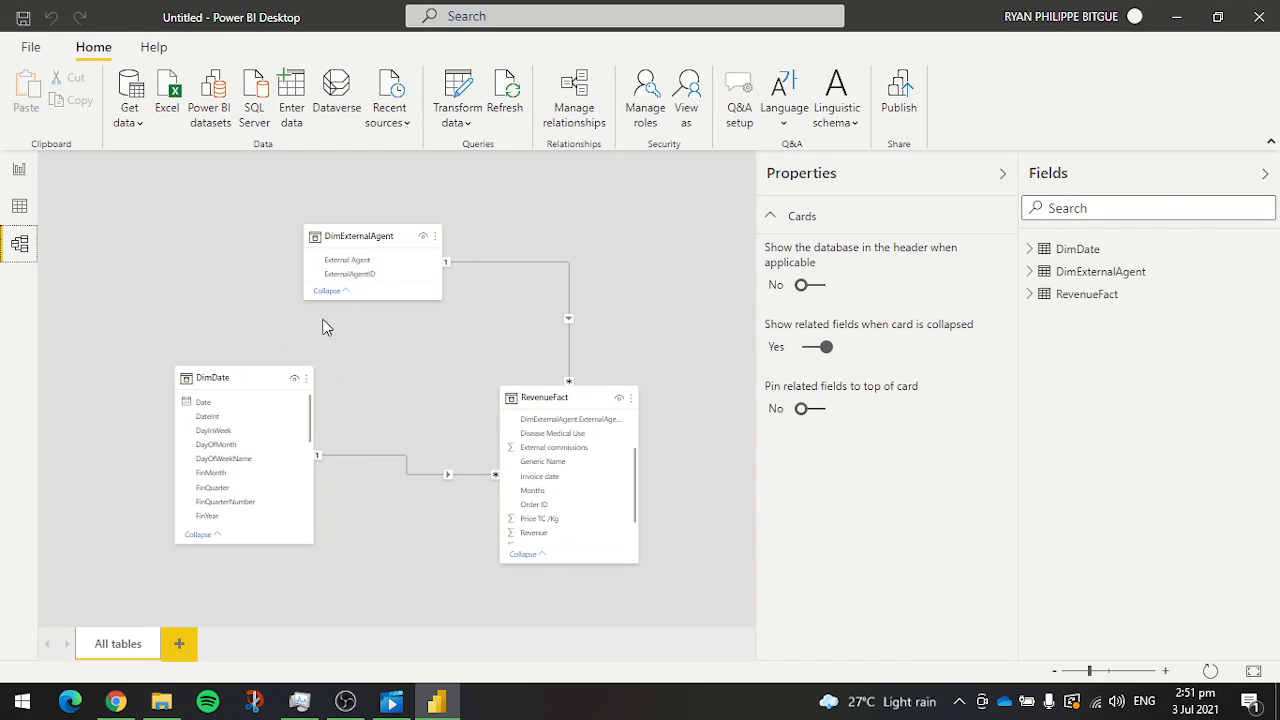
{"action": "left_click", "coordinate": [19, 170]}
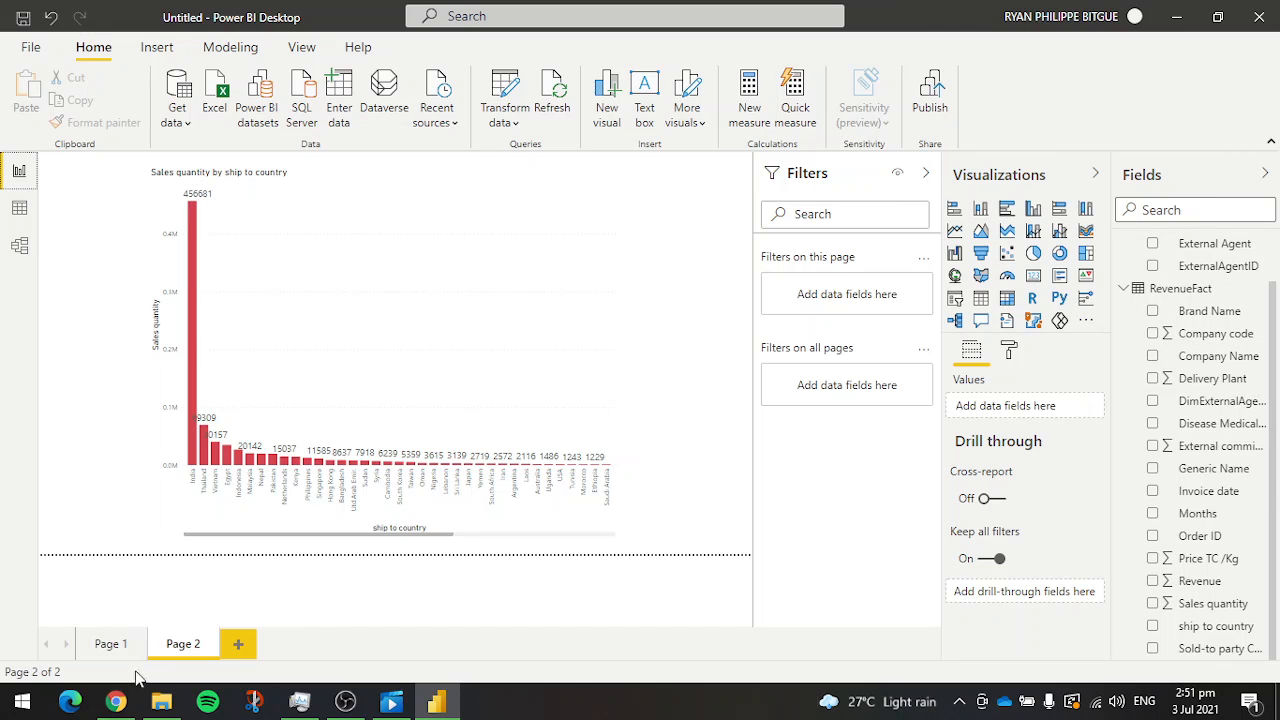
{"action": "left_click", "coordinate": [110, 645]}
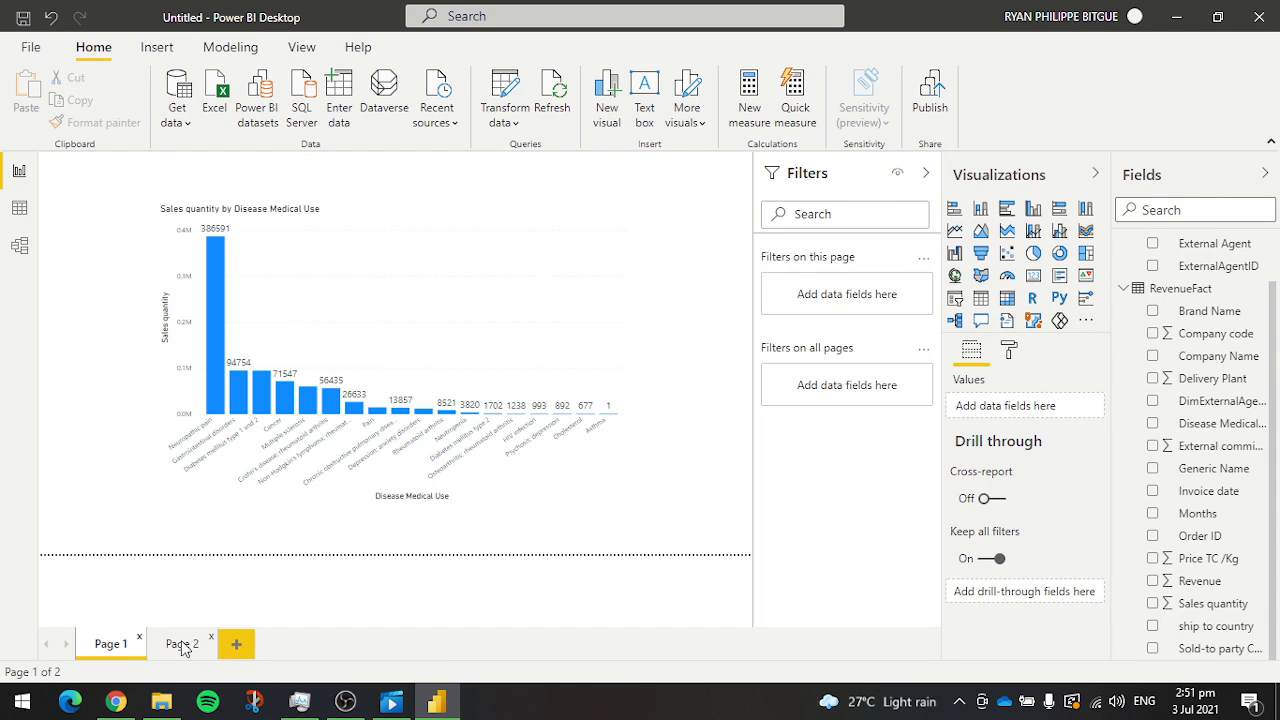
{"action": "left_click", "coordinate": [182, 645]}
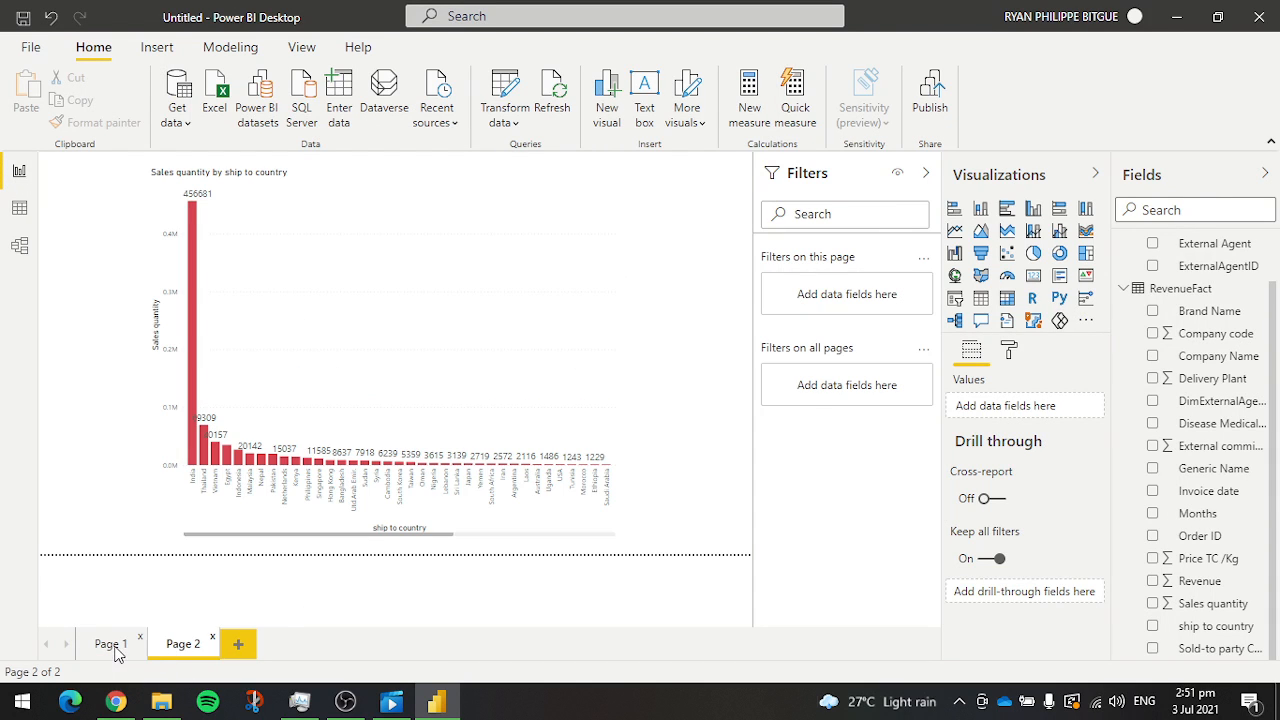
{"action": "left_click", "coordinate": [114, 646]}
{"action": "left_click", "coordinate": [177, 648]}
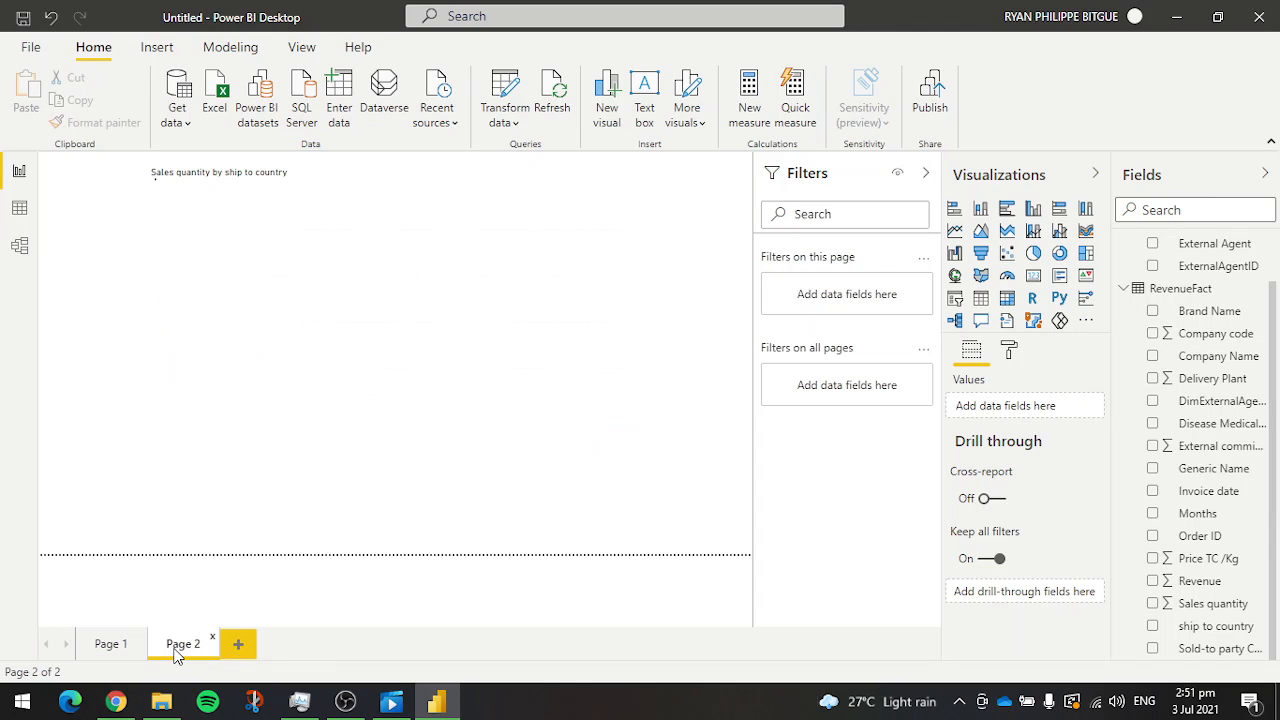
{"action": "left_click", "coordinate": [345, 702]}
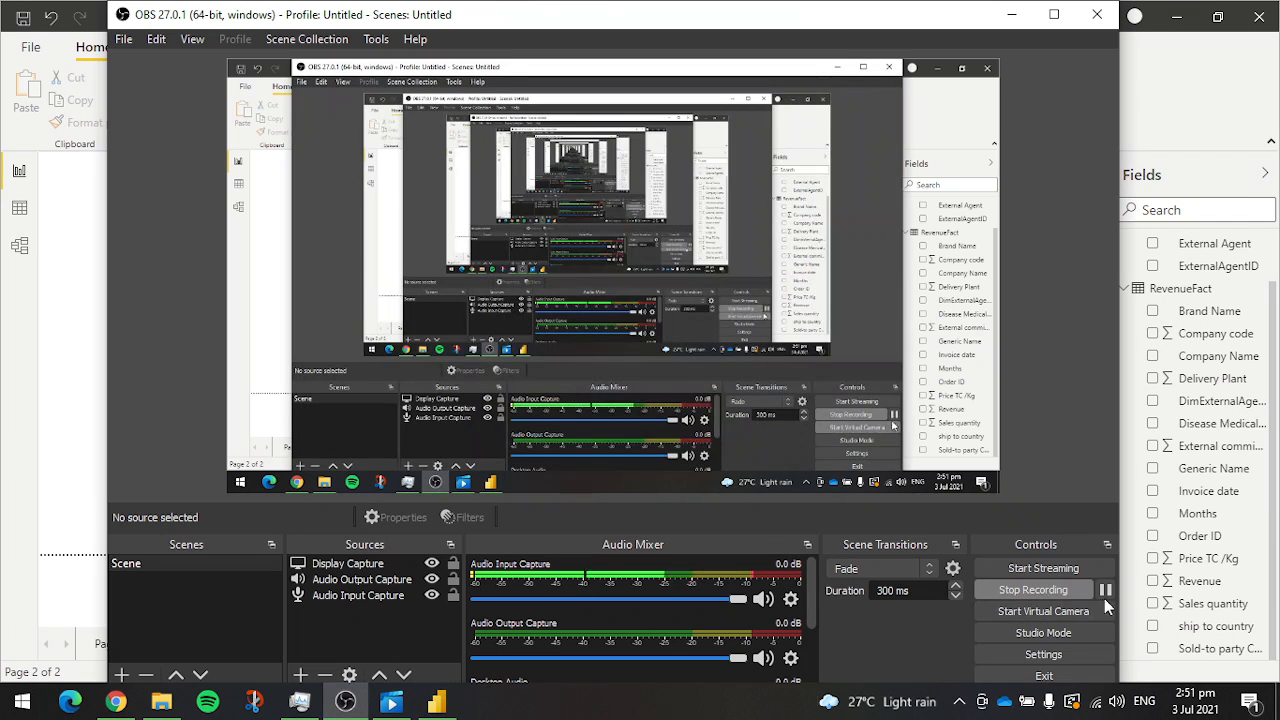